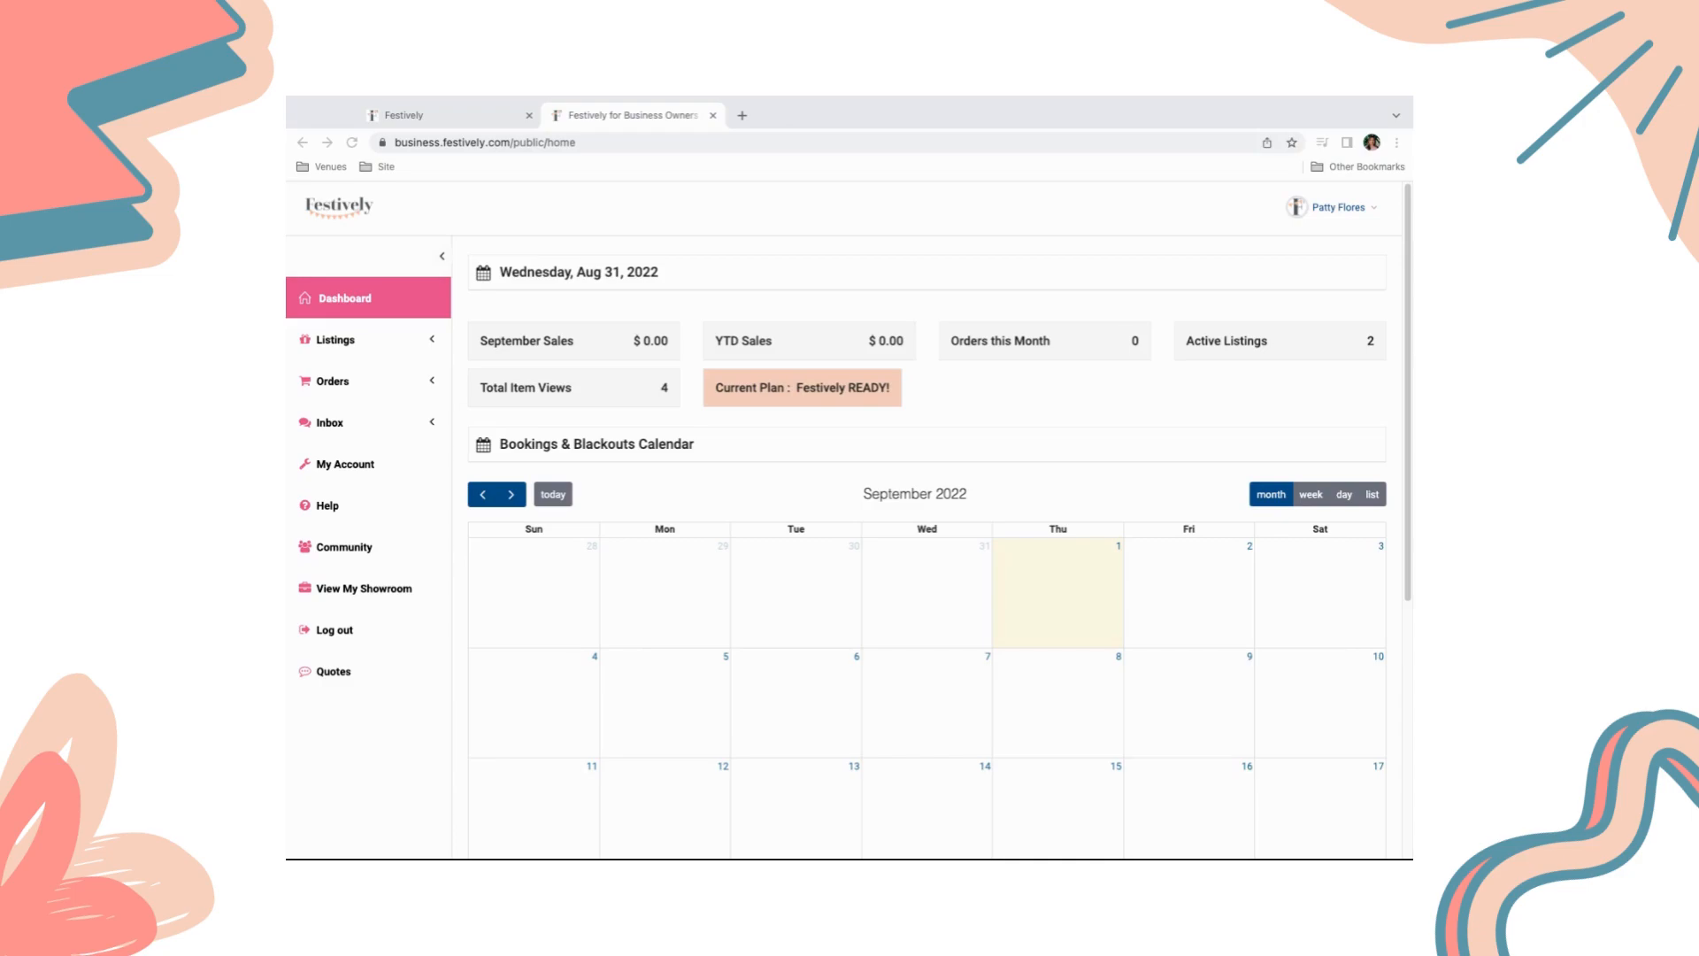
# Start a new listing and select four wedding floral photos for upload.
pyautogui.click(401, 344)
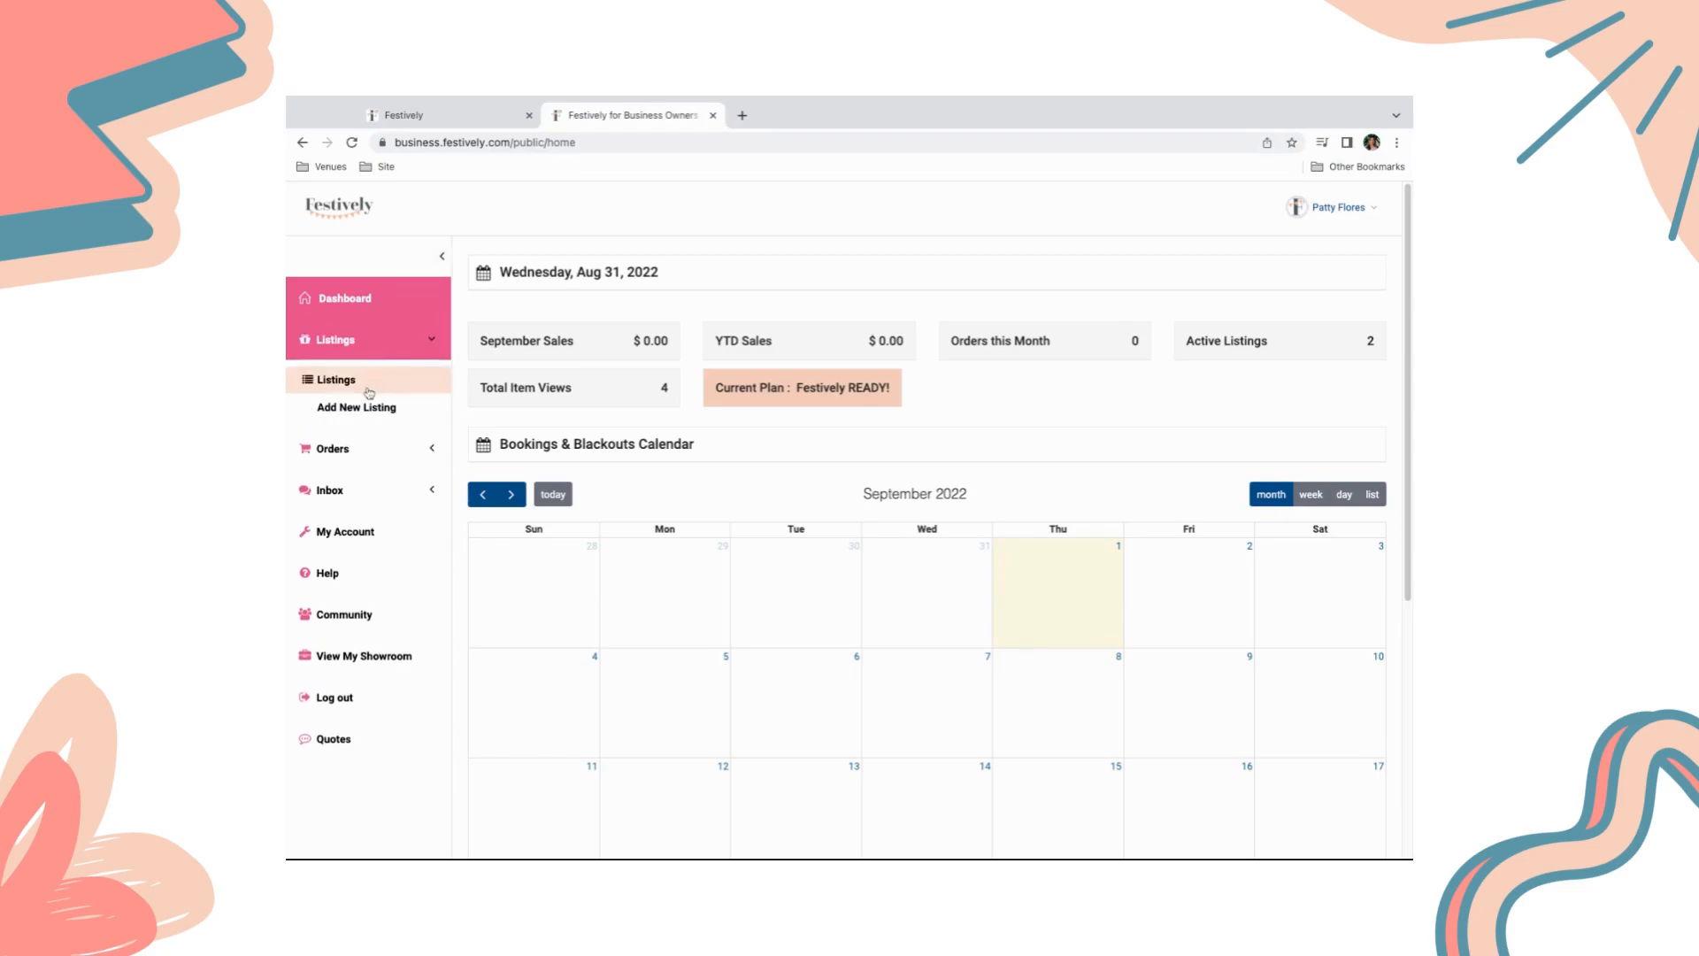
pyautogui.click(409, 409)
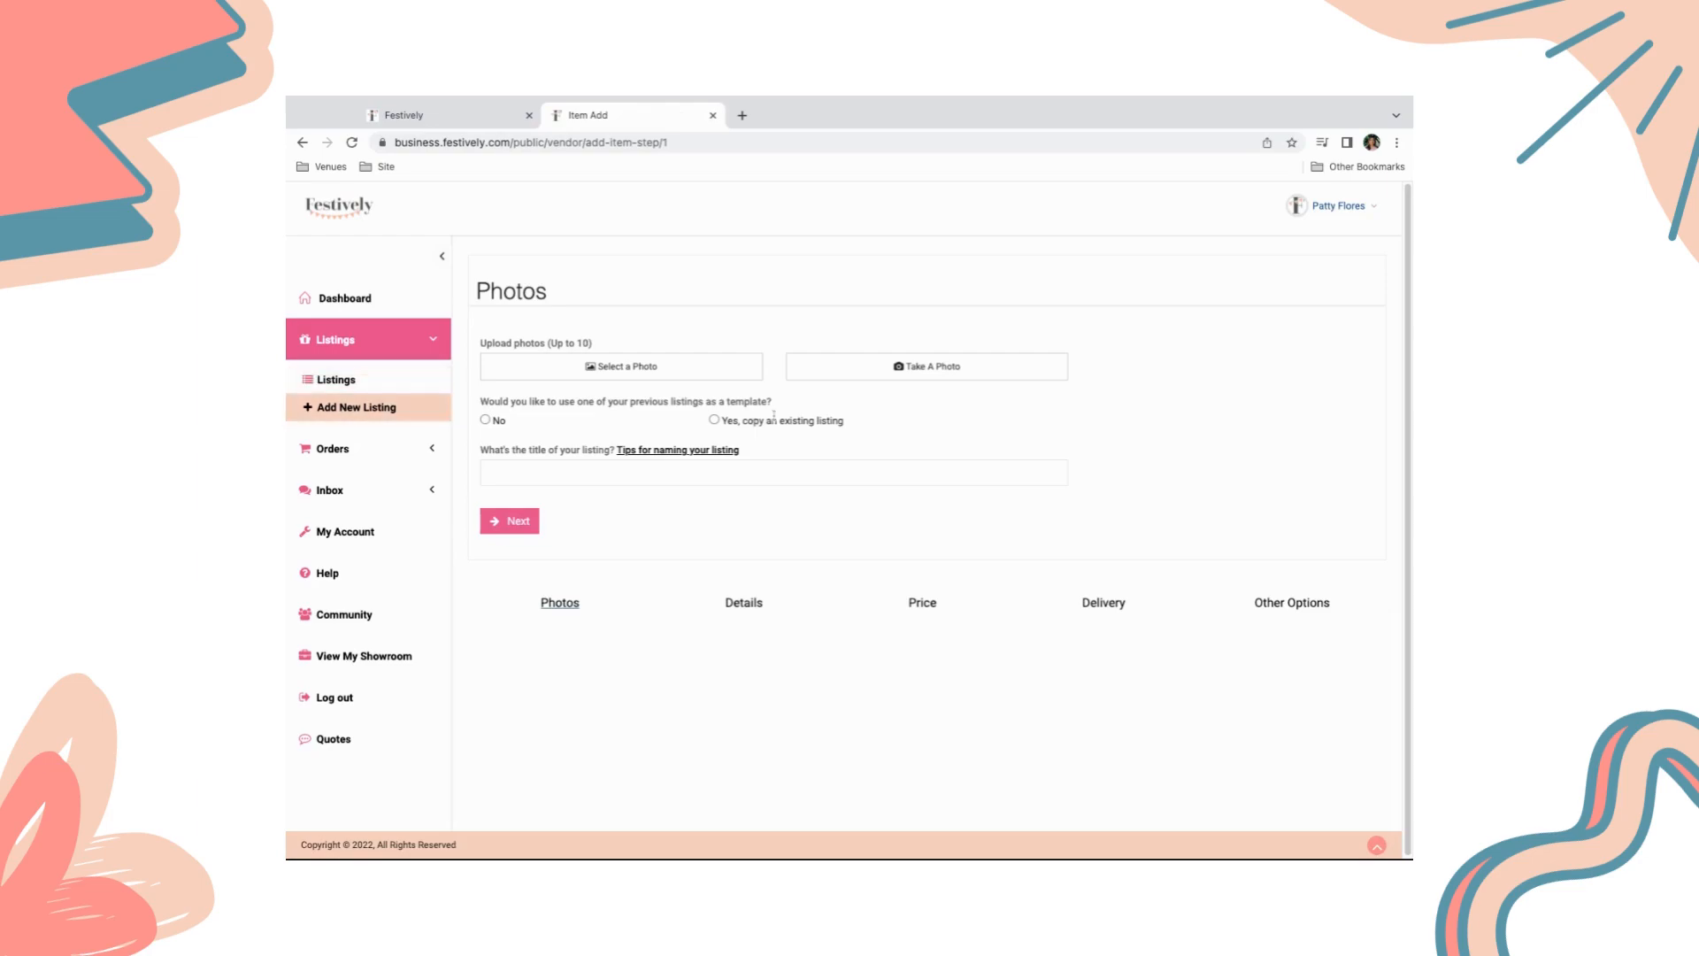
pyautogui.click(688, 380)
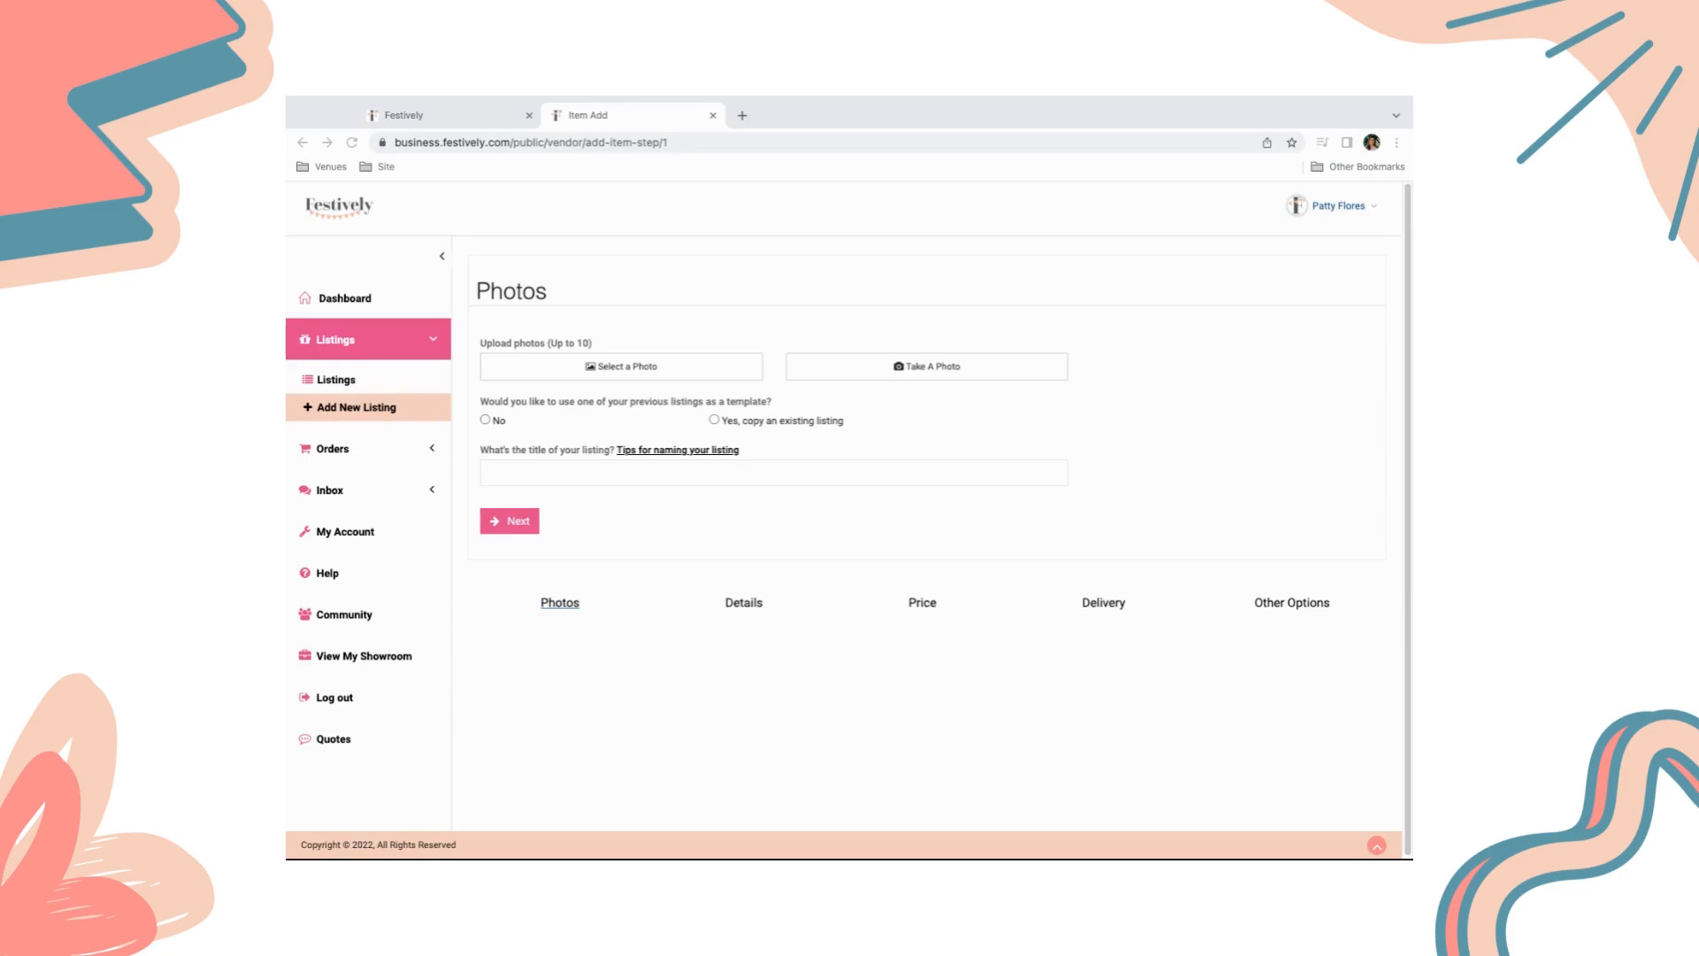
pyautogui.click(1273, 744)
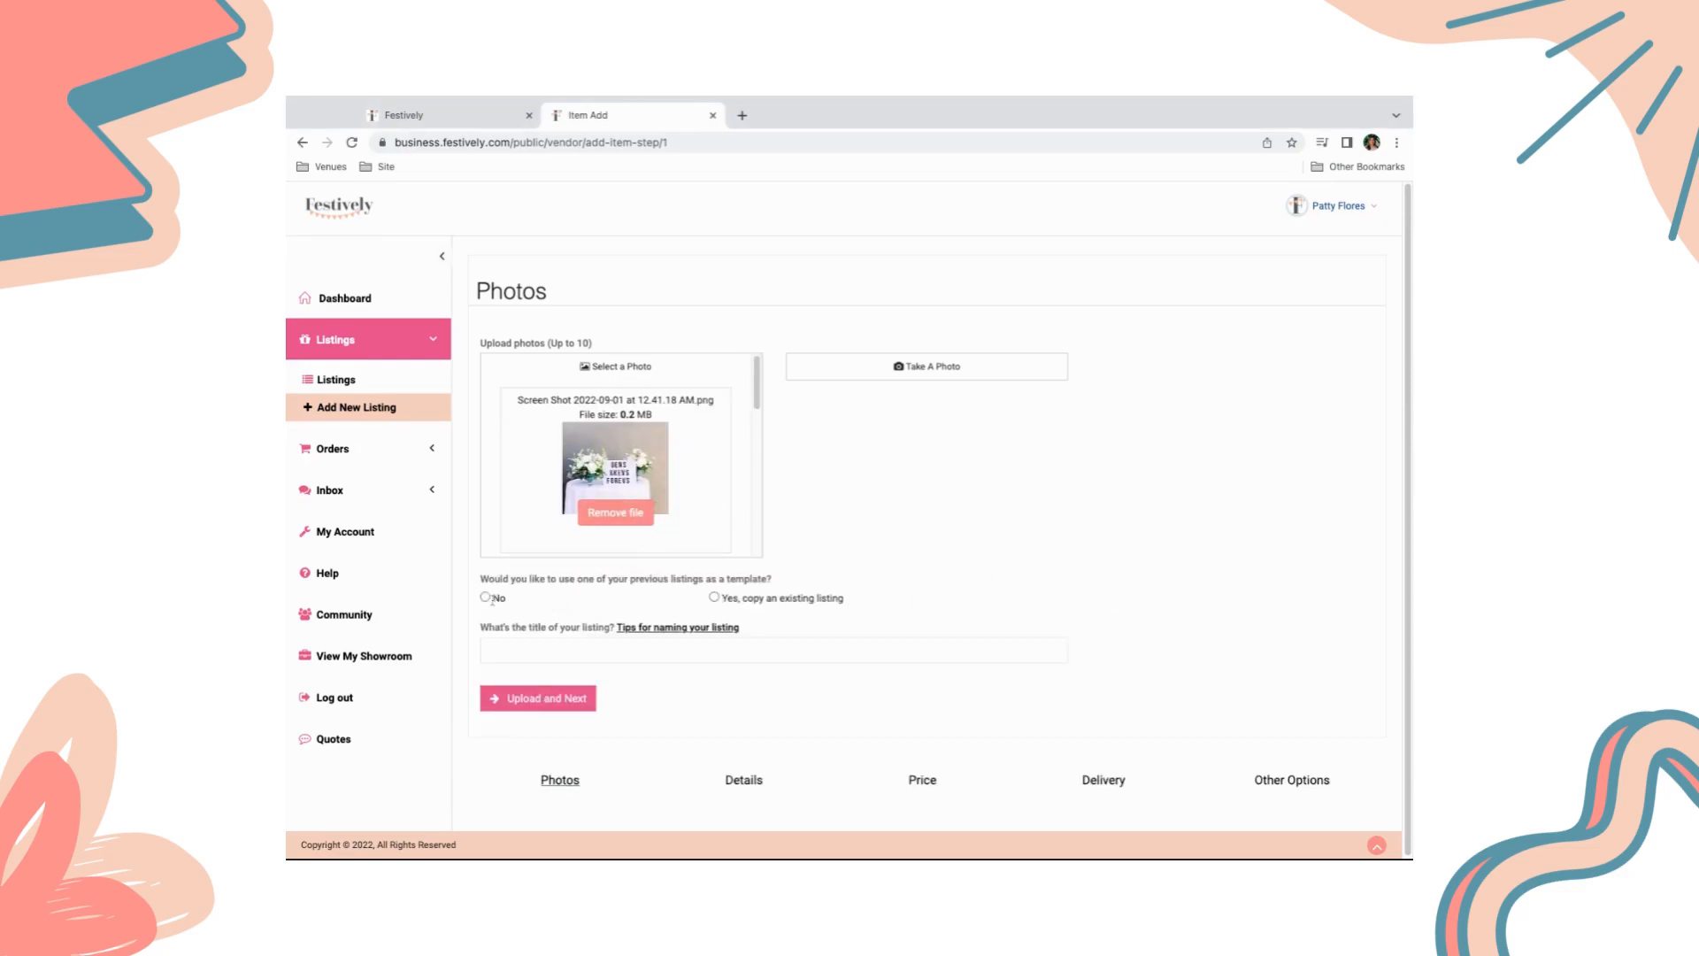
# Choose not to copy a previous listing as a template and title the new one "Beautiful garden wedding florals package".
pyautogui.click(486, 598)
pyautogui.scroll(-2, 677, 506)
pyautogui.scroll(-4, 677, 506)
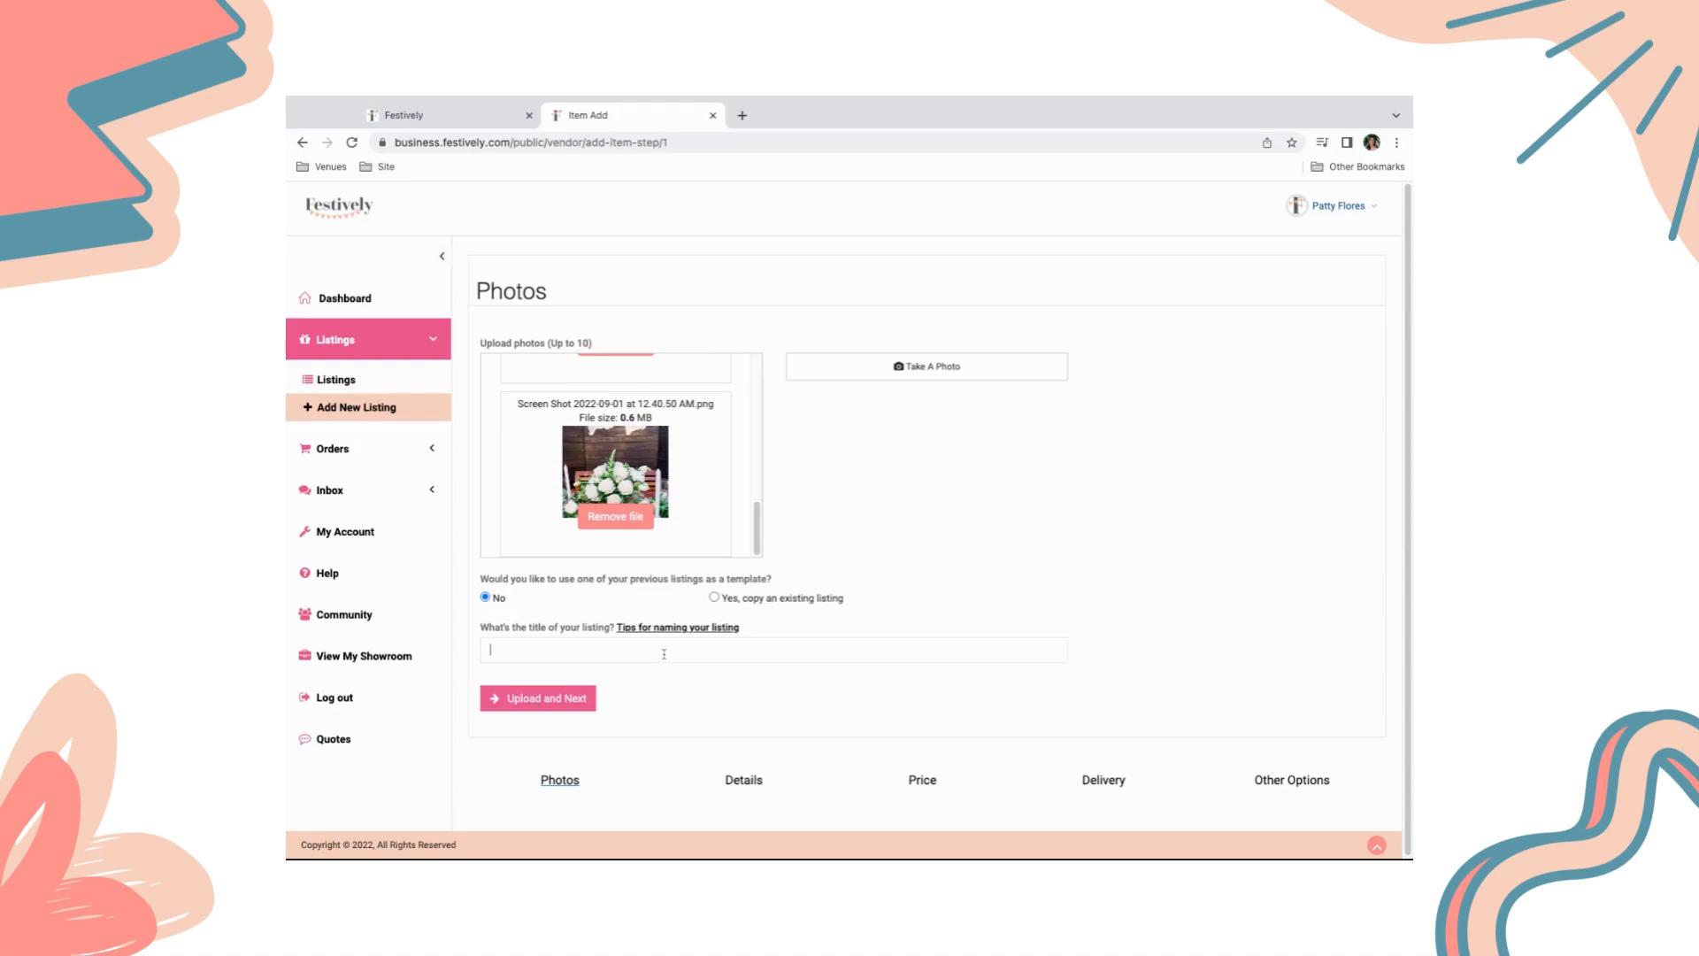
pyautogui.write('Beautiful garden wedding packageflorals')
# Upload the photos, make the fourth one the listing's main image, and save it.
pyautogui.click(567, 702)
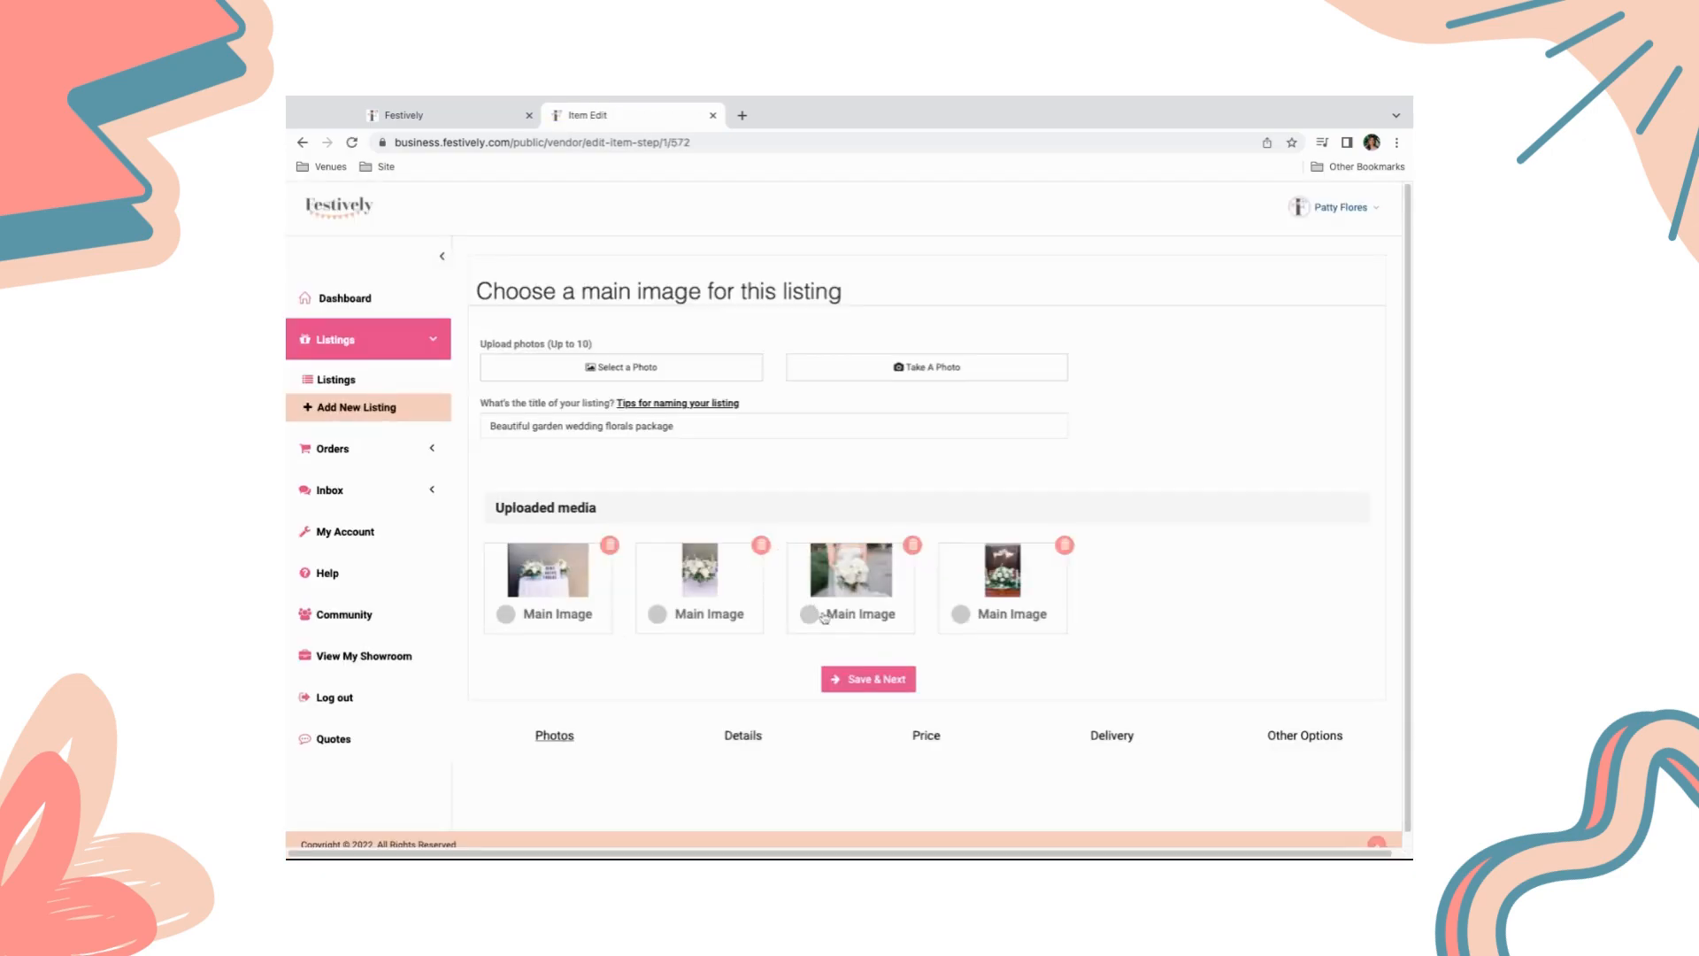
pyautogui.click(961, 615)
pyautogui.click(873, 689)
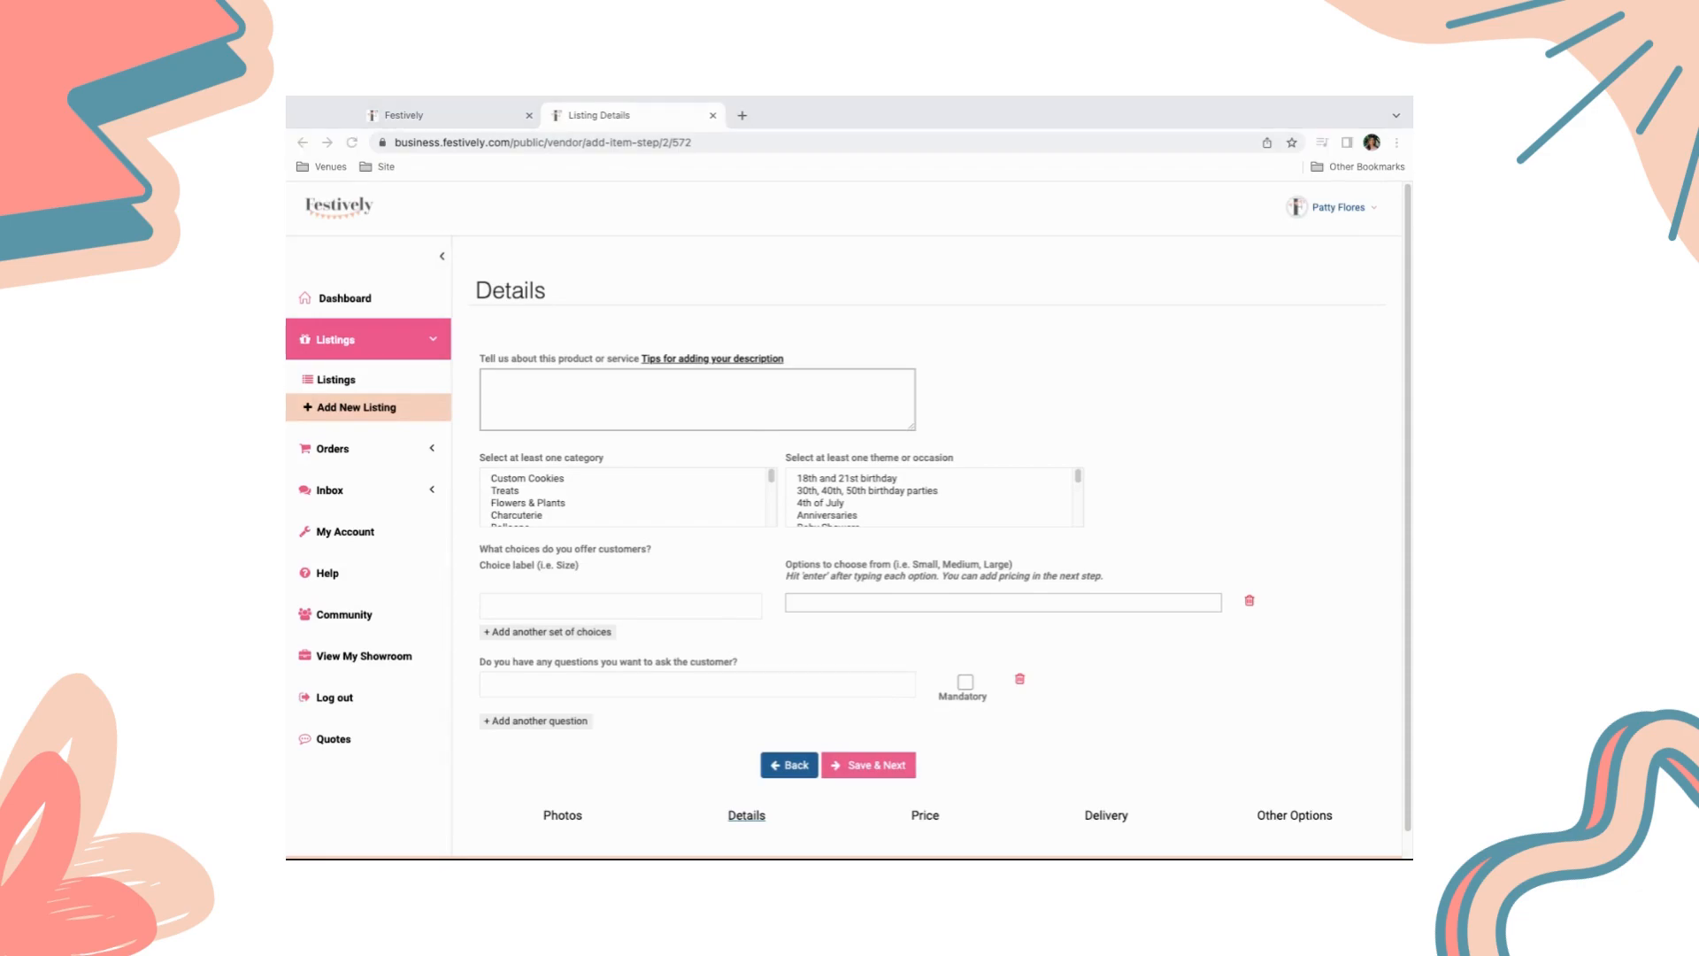
# Describe the listing, starting with "Let your wedding come into full bloom!" and offering custom packages from bridal bouquets to centerpieces and ceremony arches.
pyautogui.click(698, 399)
pyautogui.click(697, 399)
pyautogui.write('Let your wedding come into full bloom! I love weddings and can create a custom package to meet your style and needs. From your bridal bouquet to centerpieces, to ceremony arches, let’s design something beautiful together.')
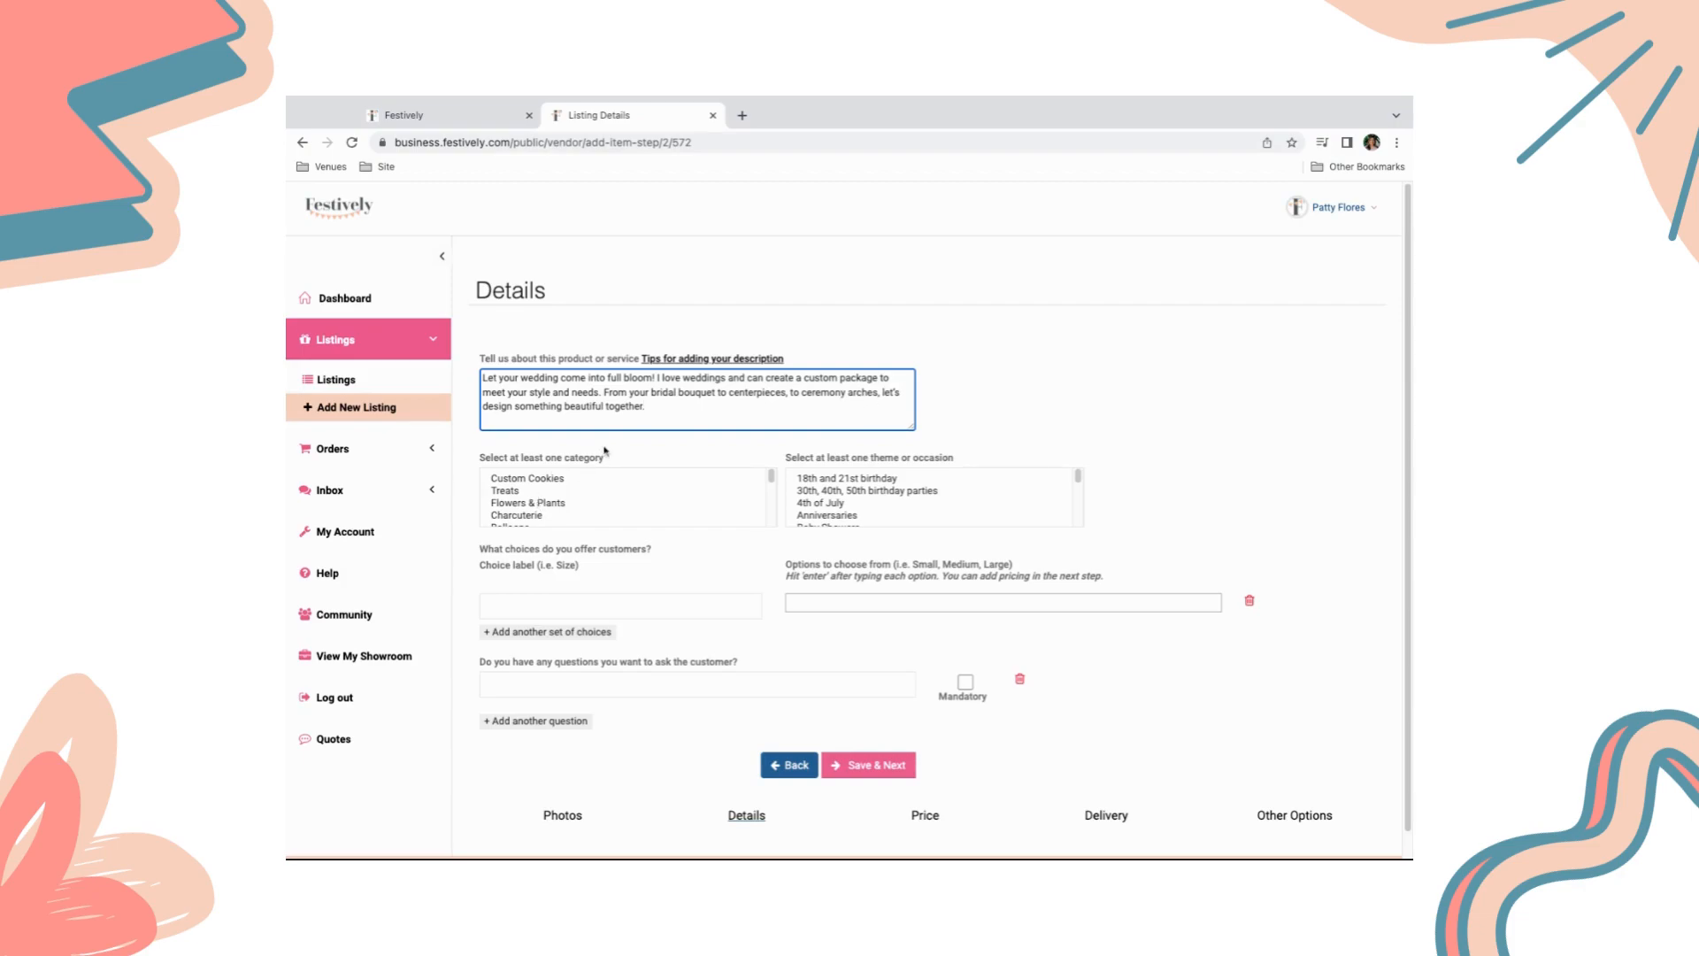
# Assign the listing to the Flowers & Plants category and the Weddings occasion.
pyautogui.scroll(-1, 660, 470)
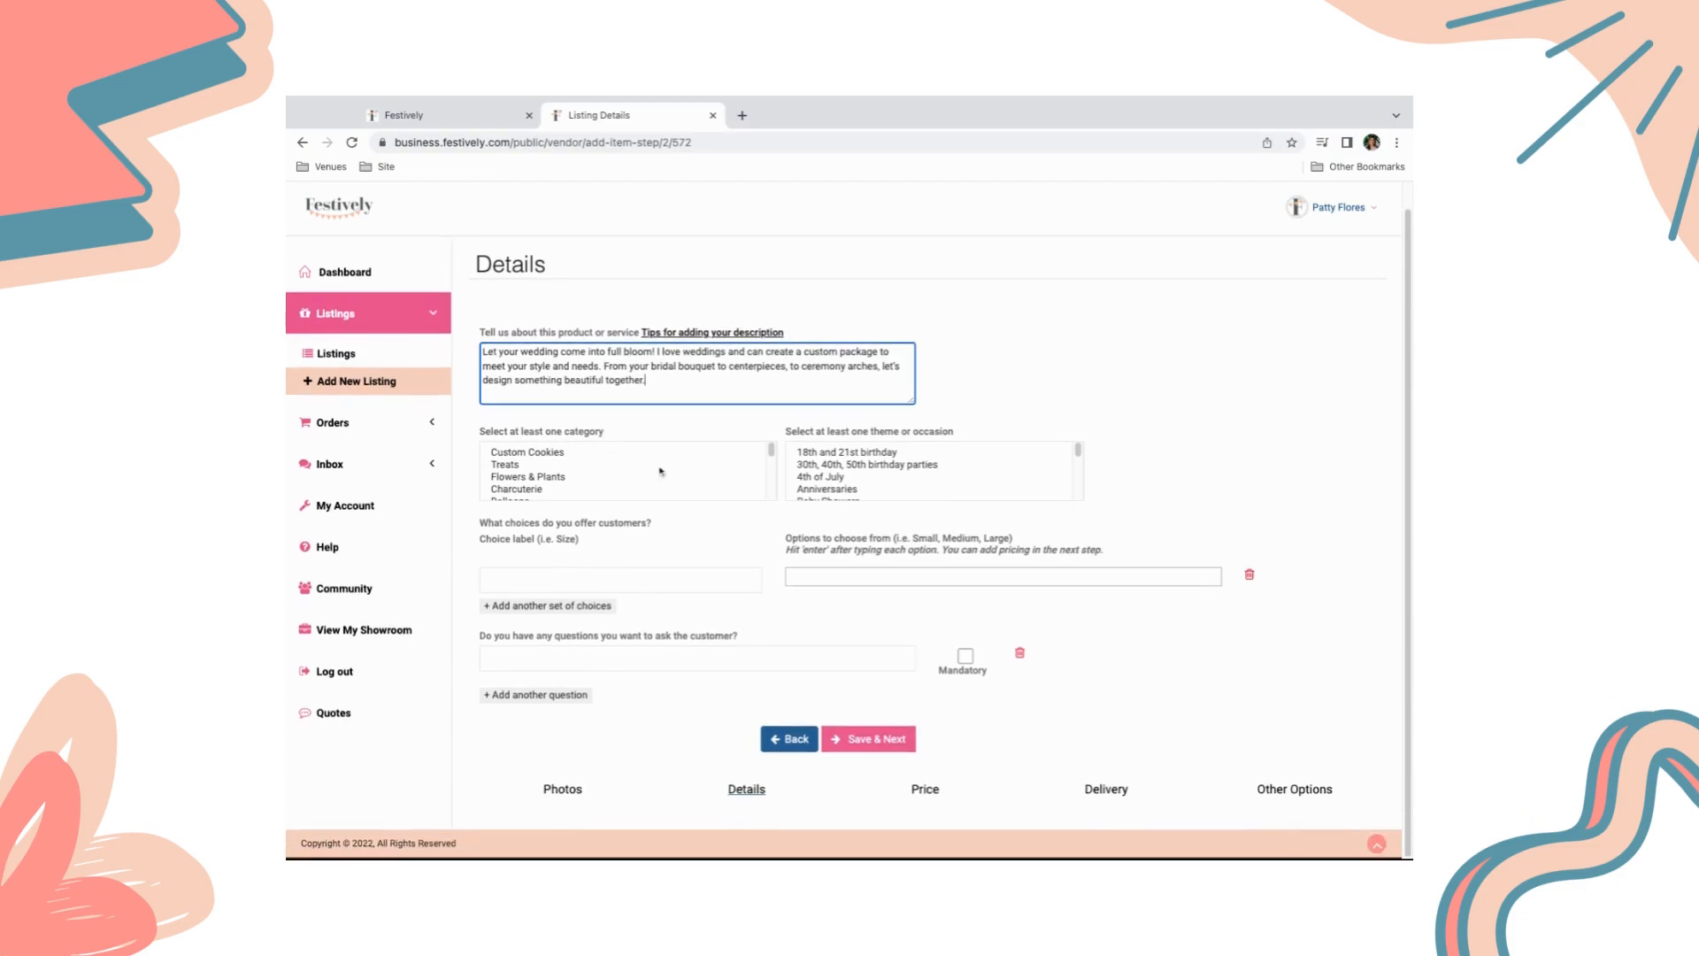
pyautogui.click(773, 452)
pyautogui.moveTo(776, 457); pyautogui.dragTo(776, 464)
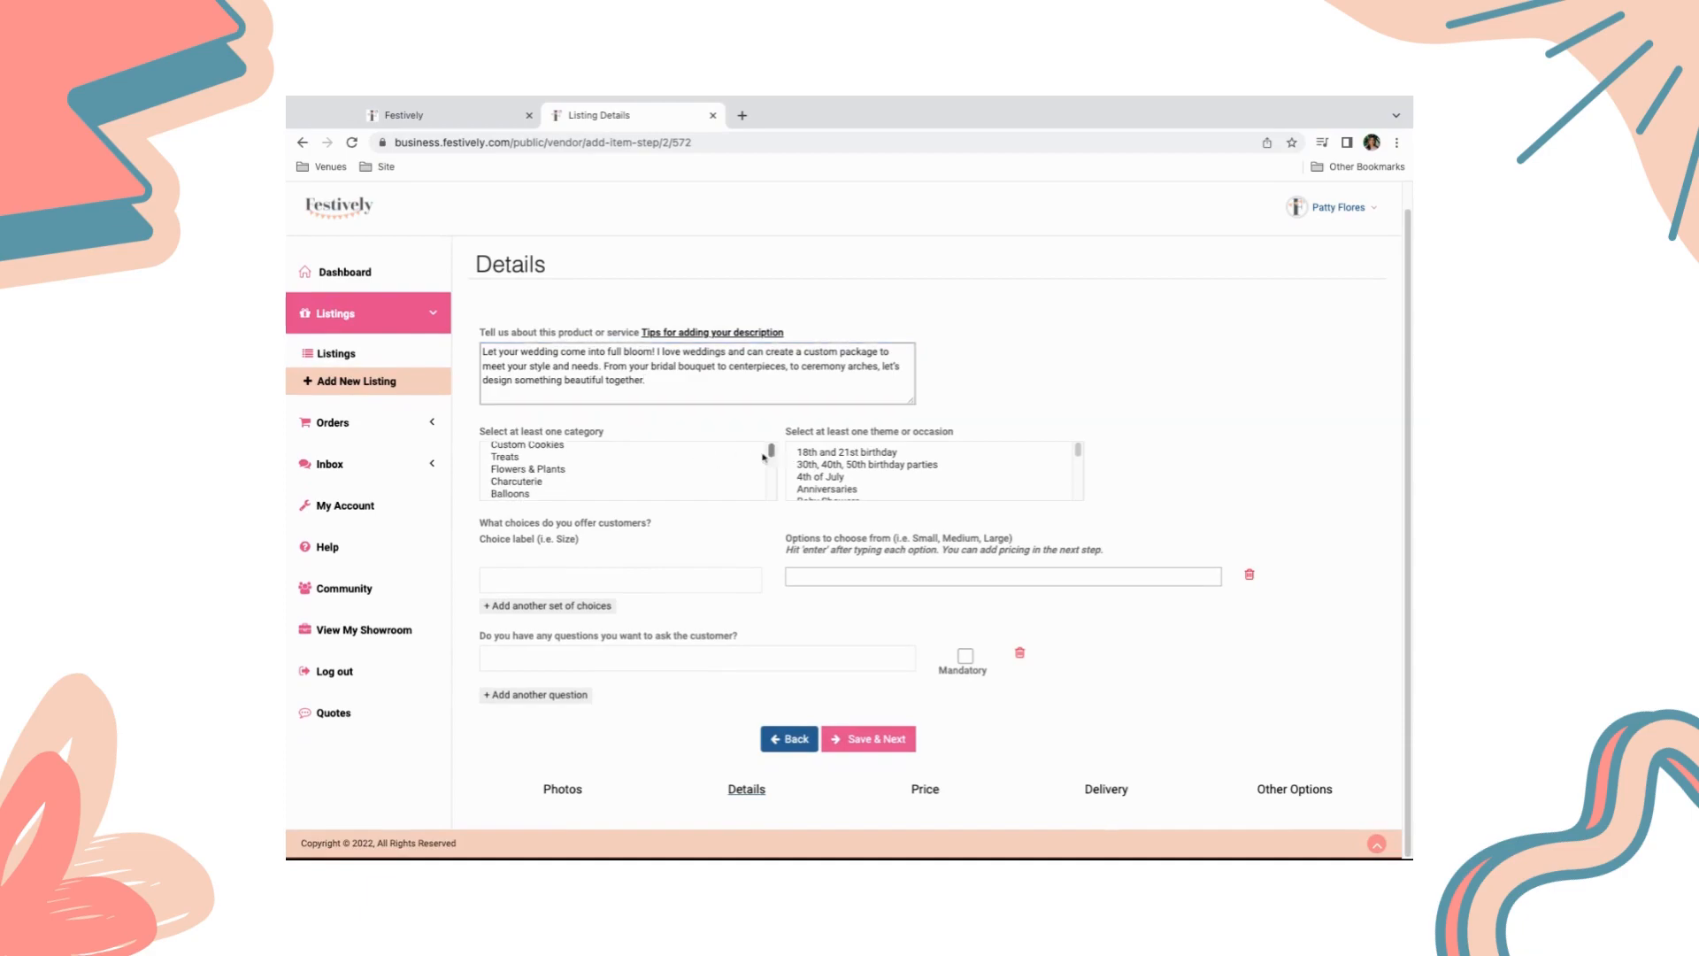
pyautogui.click(652, 471)
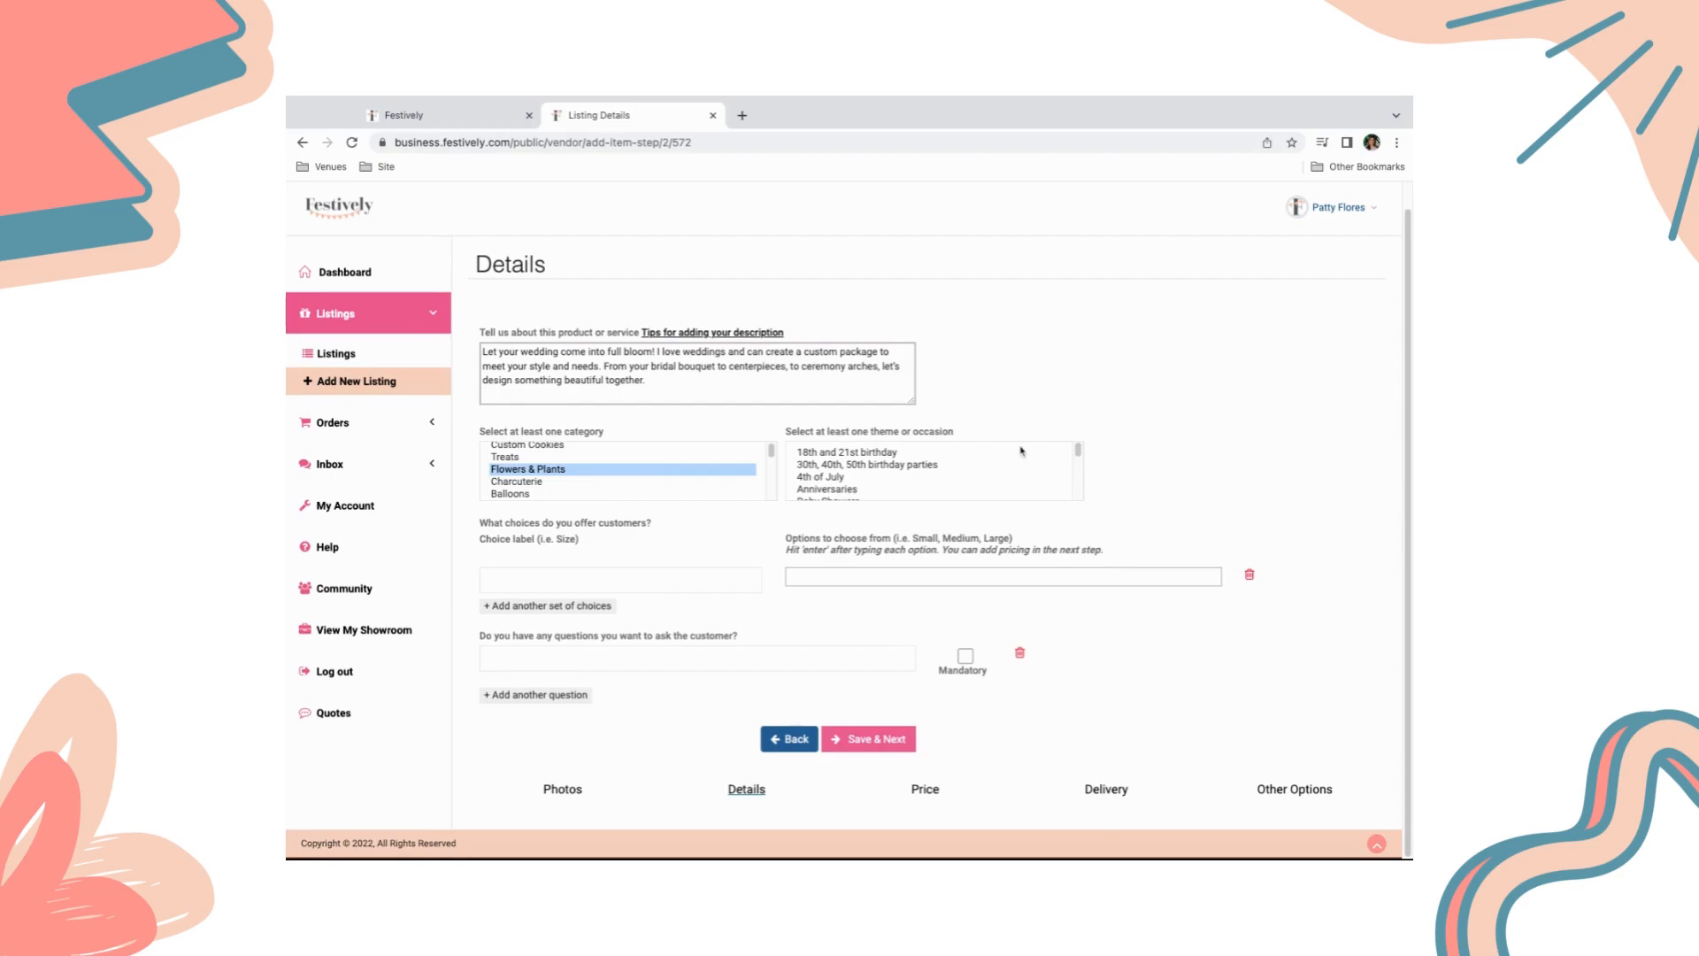
pyautogui.moveTo(1078, 450); pyautogui.dragTo(1079, 492)
pyautogui.click(912, 476)
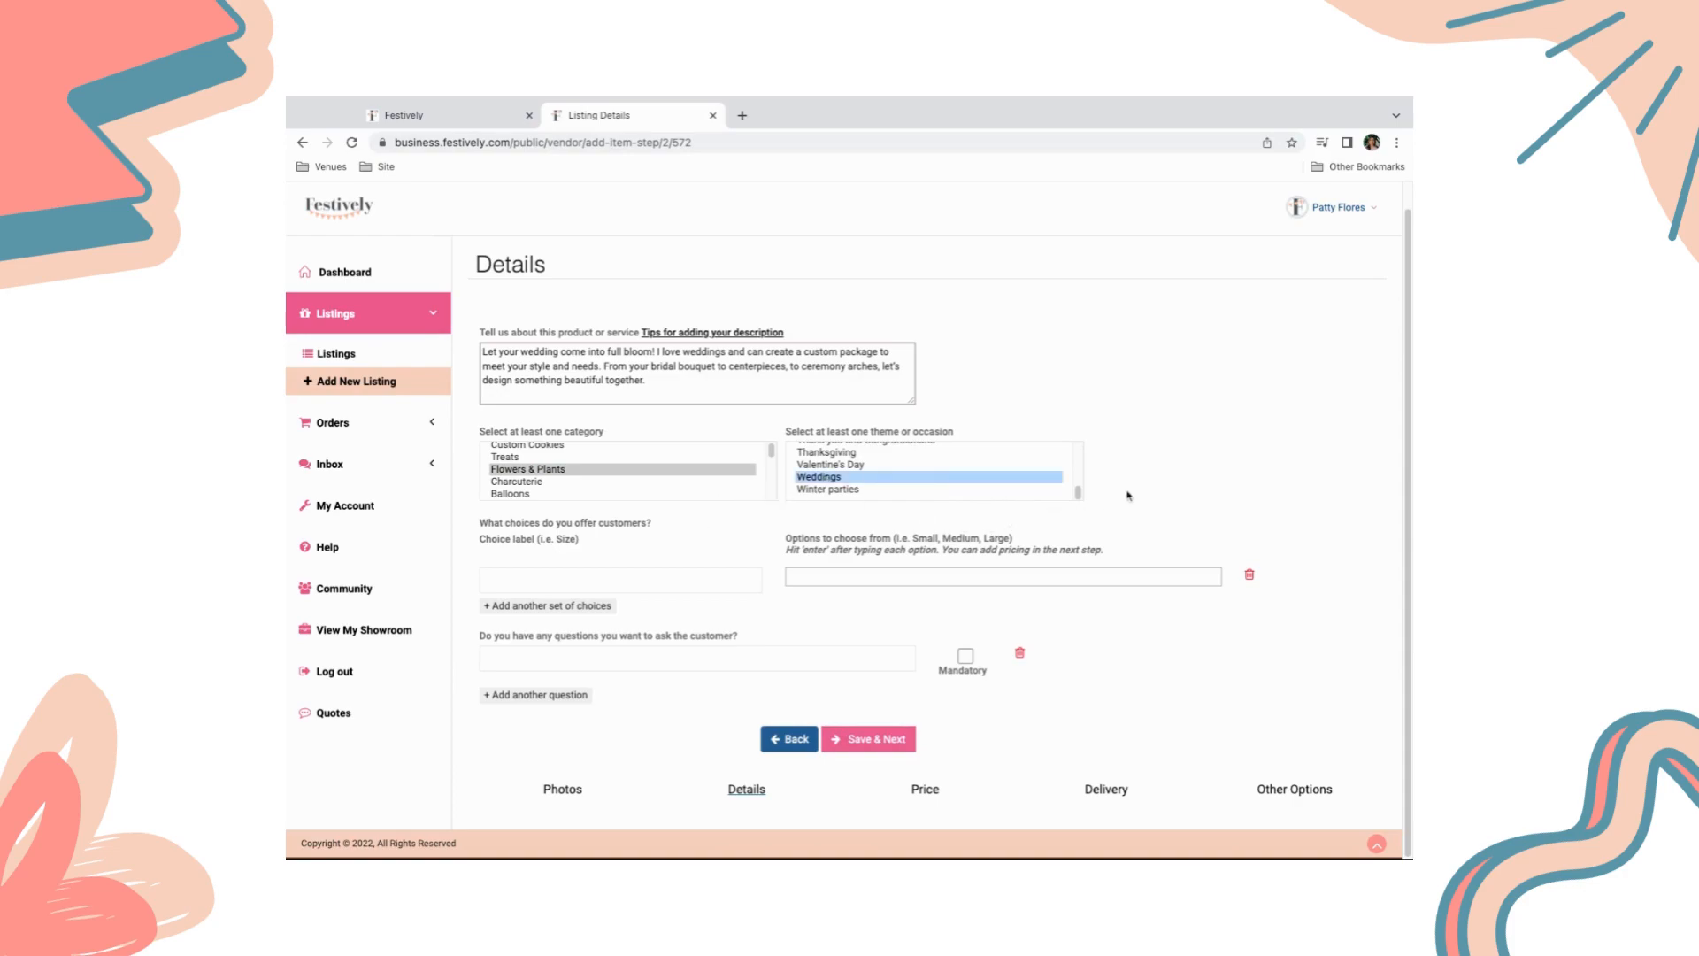
# Create a customer choice labelled "Package Types" with the option "Intimate Wedding".
pyautogui.click(1364, 448)
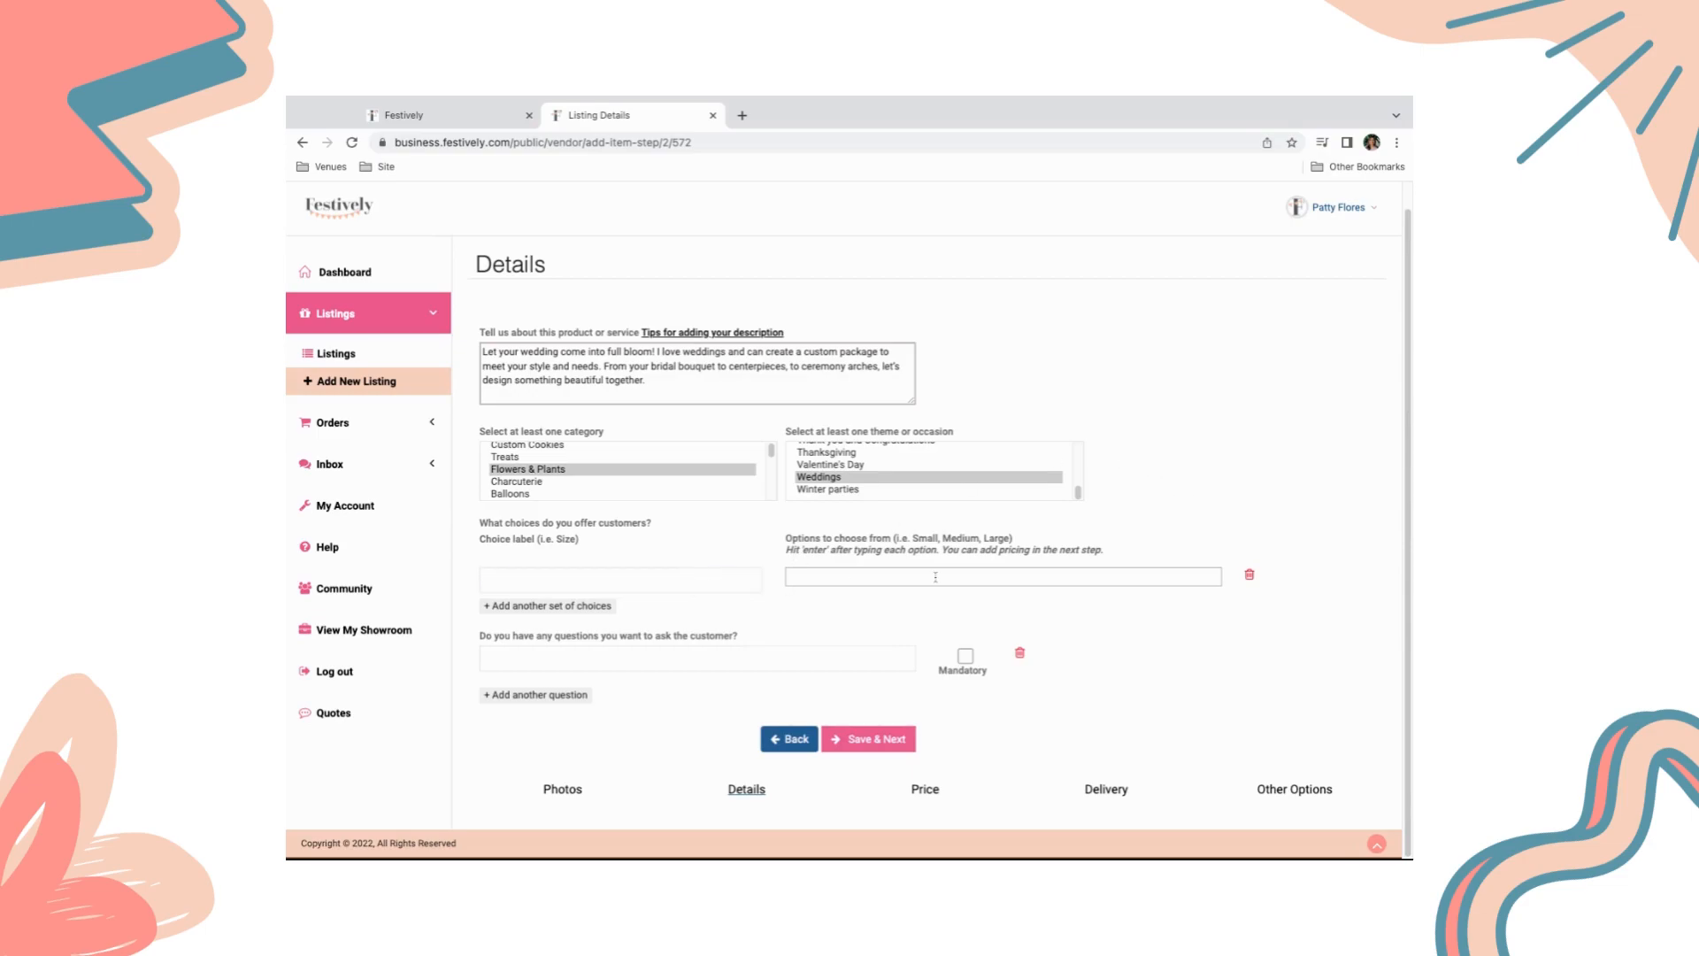
pyautogui.write('Package Types')
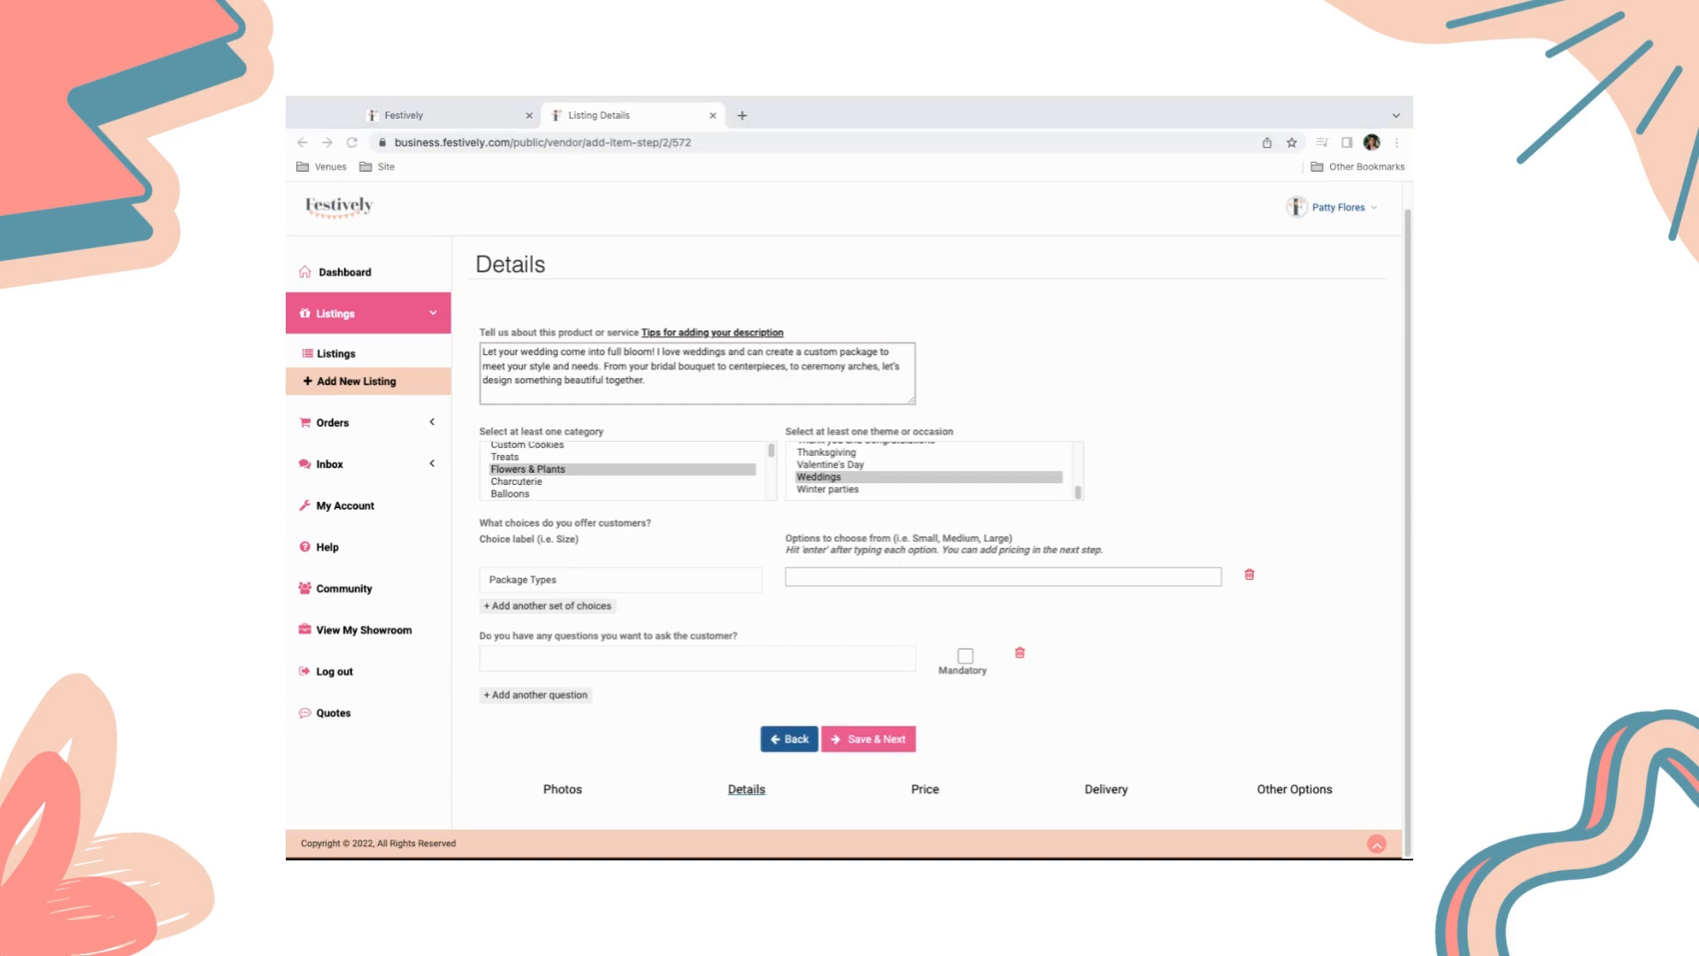
pyautogui.click(795, 579)
pyautogui.write('Intima')
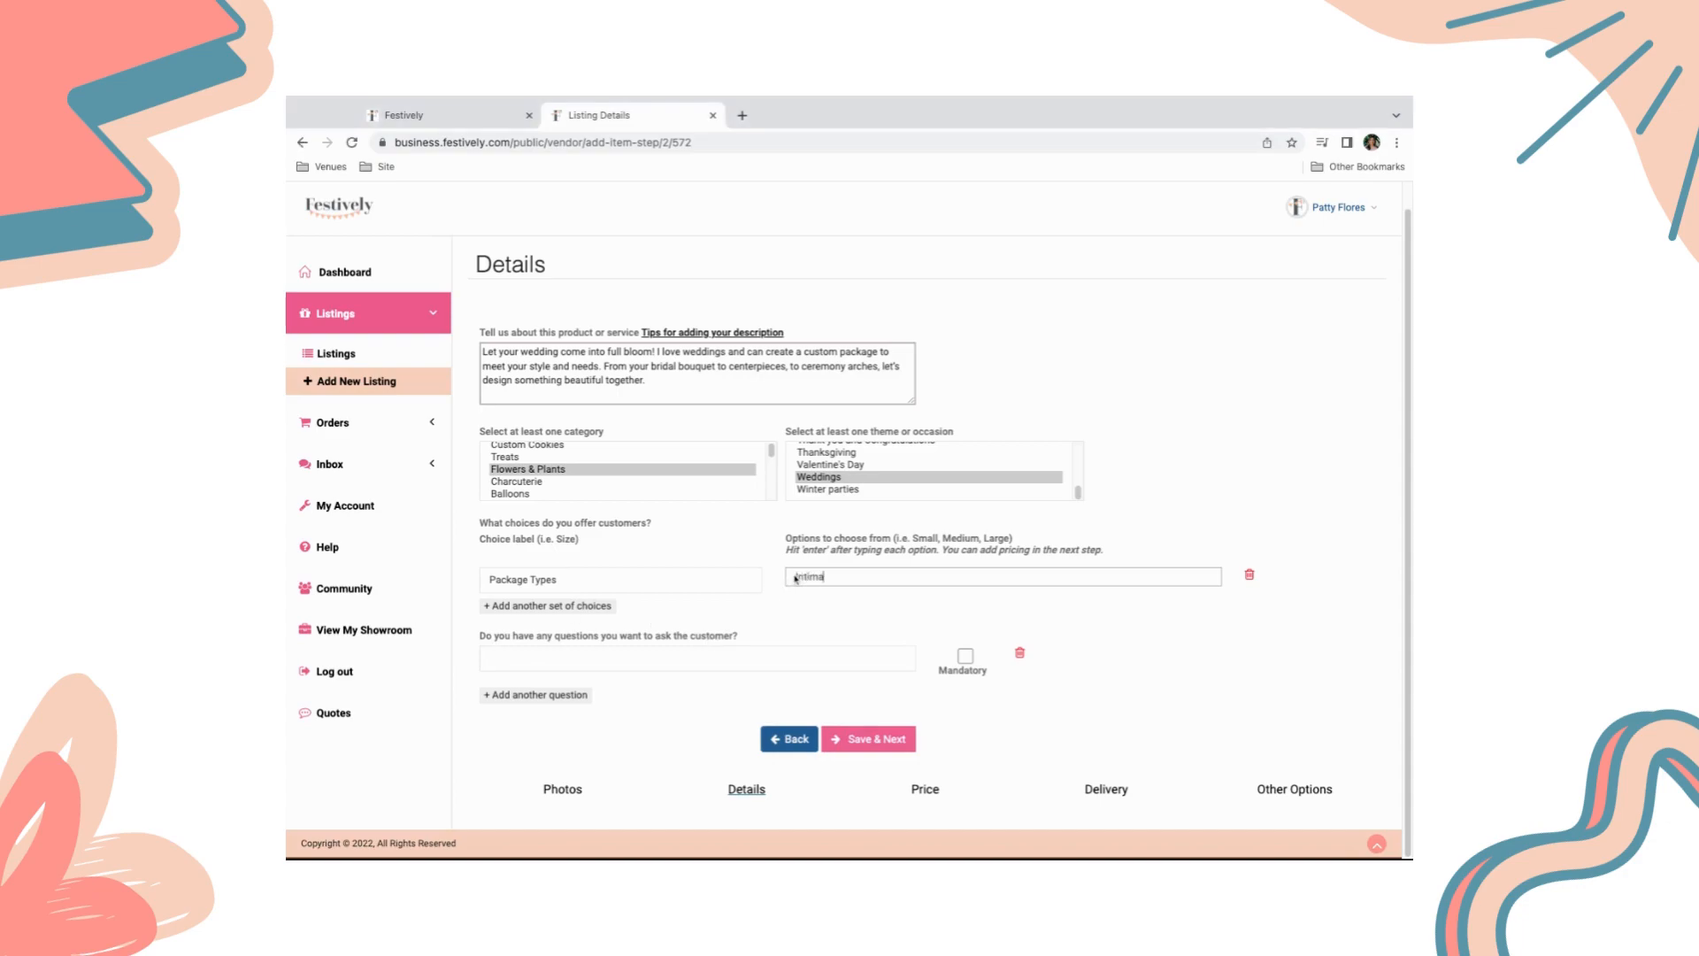
pyautogui.write('te Weedding')
pyautogui.press('Return')
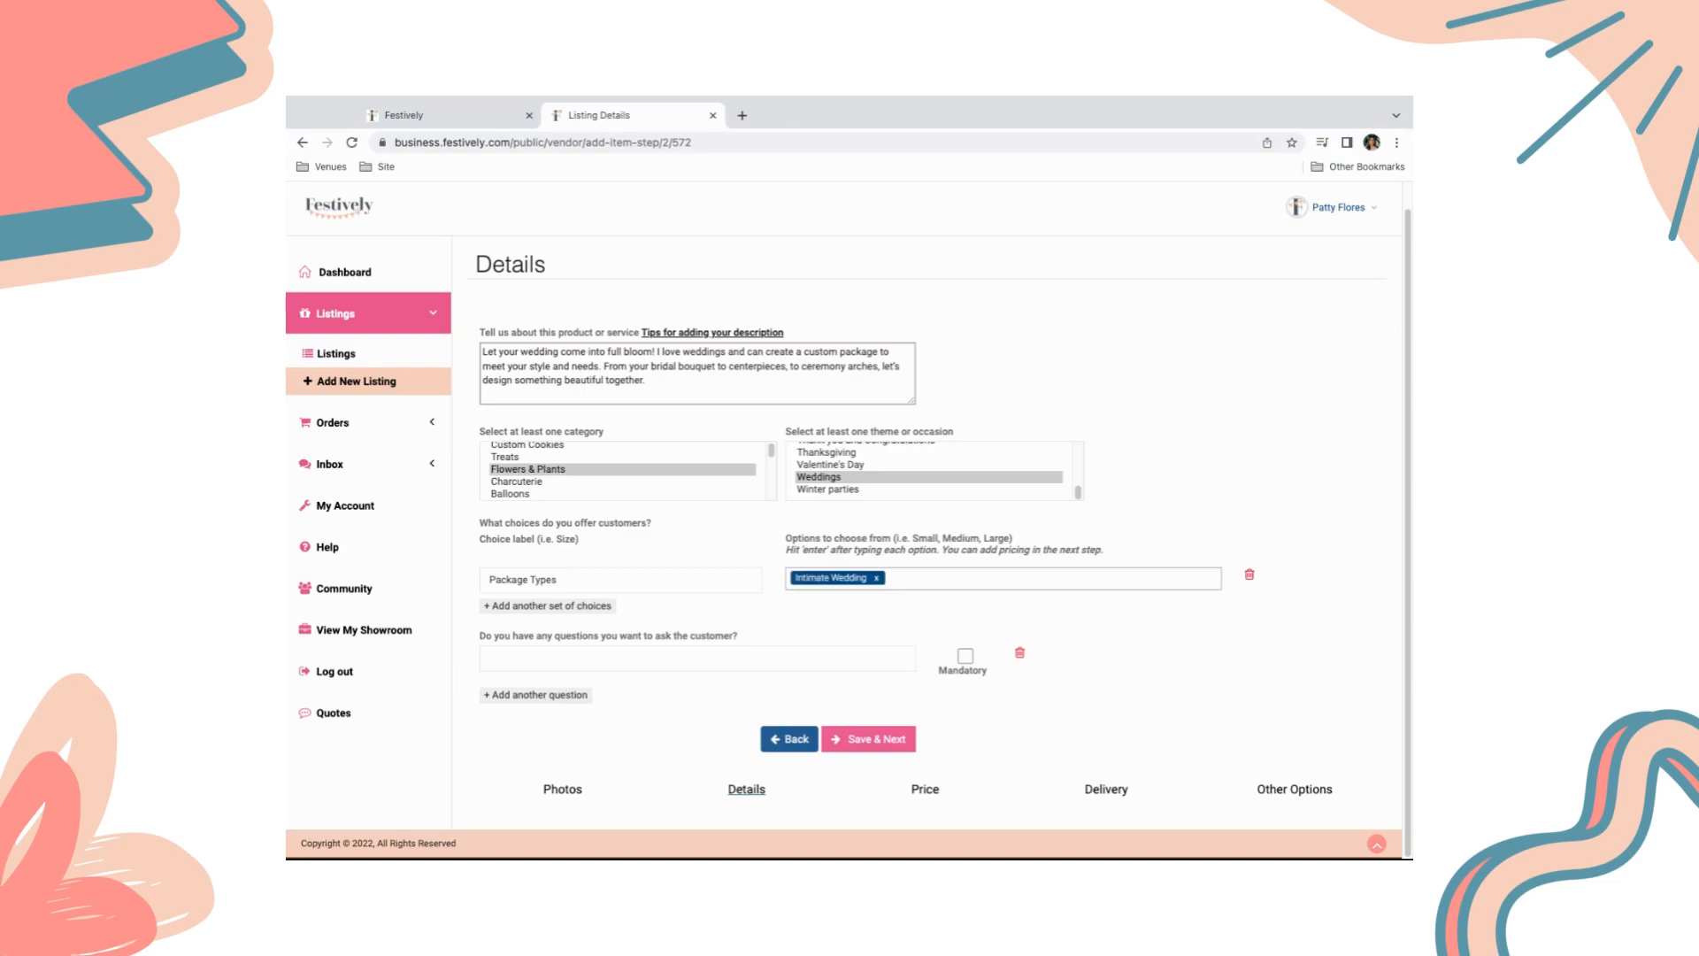
# Add "Deluxe Weddding" and "Extravagant Wedding" as further options for the package types.
pyautogui.write('Deli')
pyautogui.write('xe ')
pyautogui.write('Wed')
pyautogui.write('dding')
pyautogui.press('Return')
pyautogui.write('Extrava')
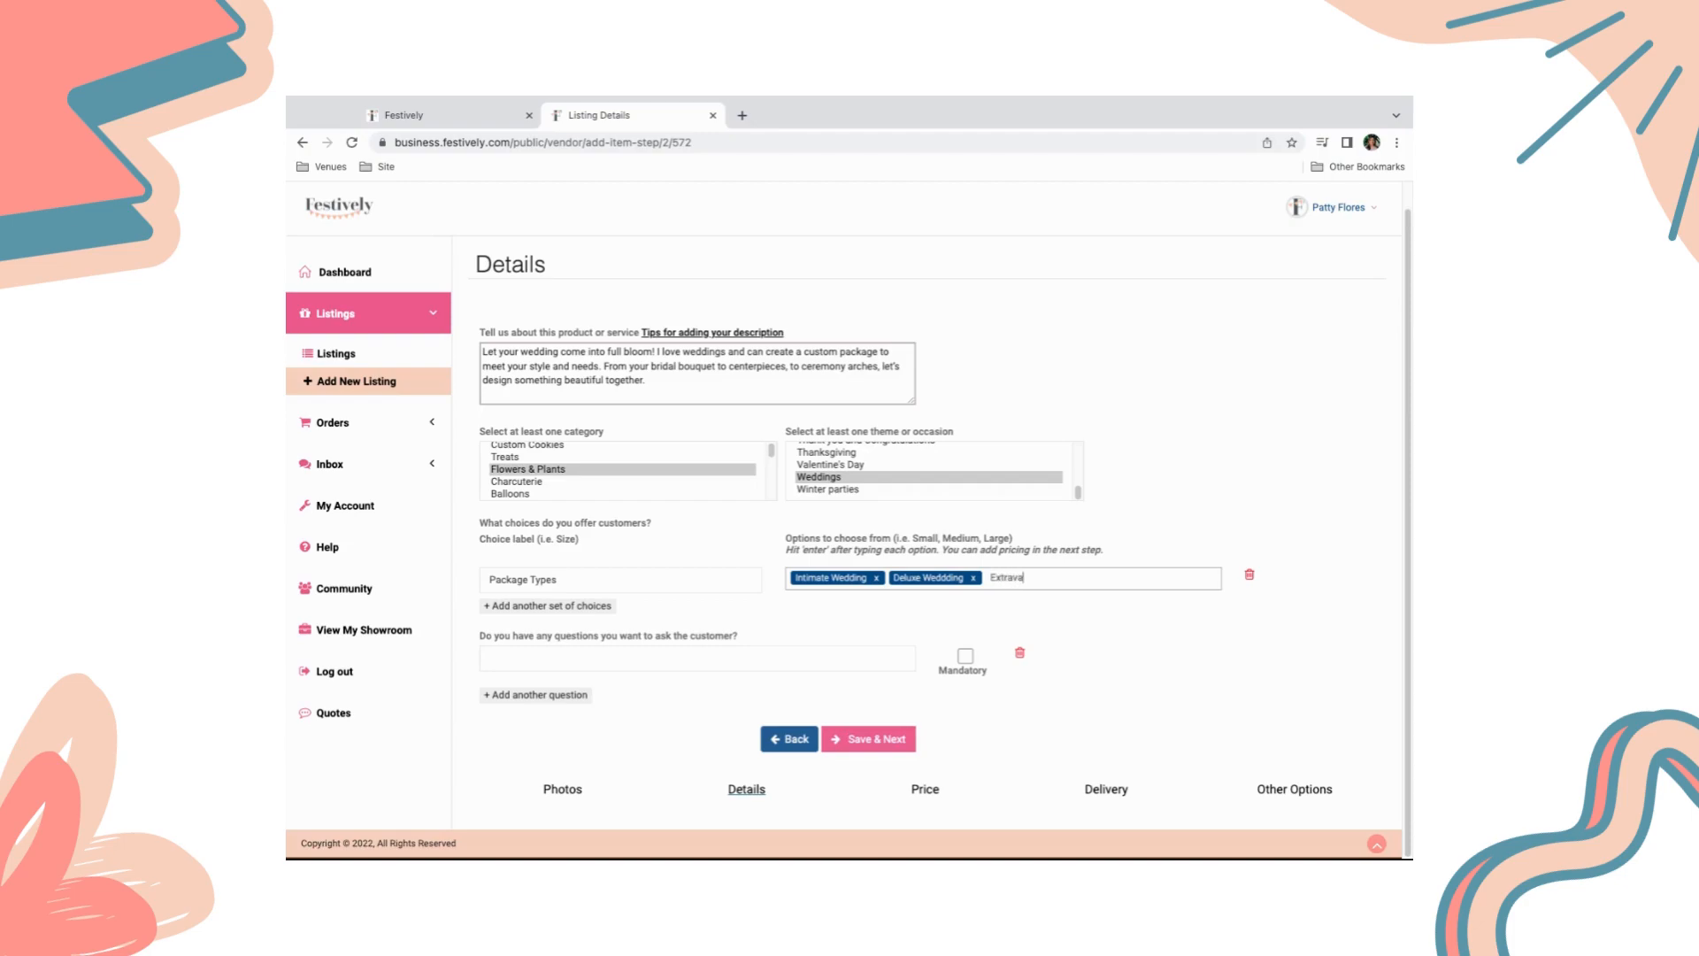
pyautogui.write('gant Wedding')
pyautogui.press('Return')
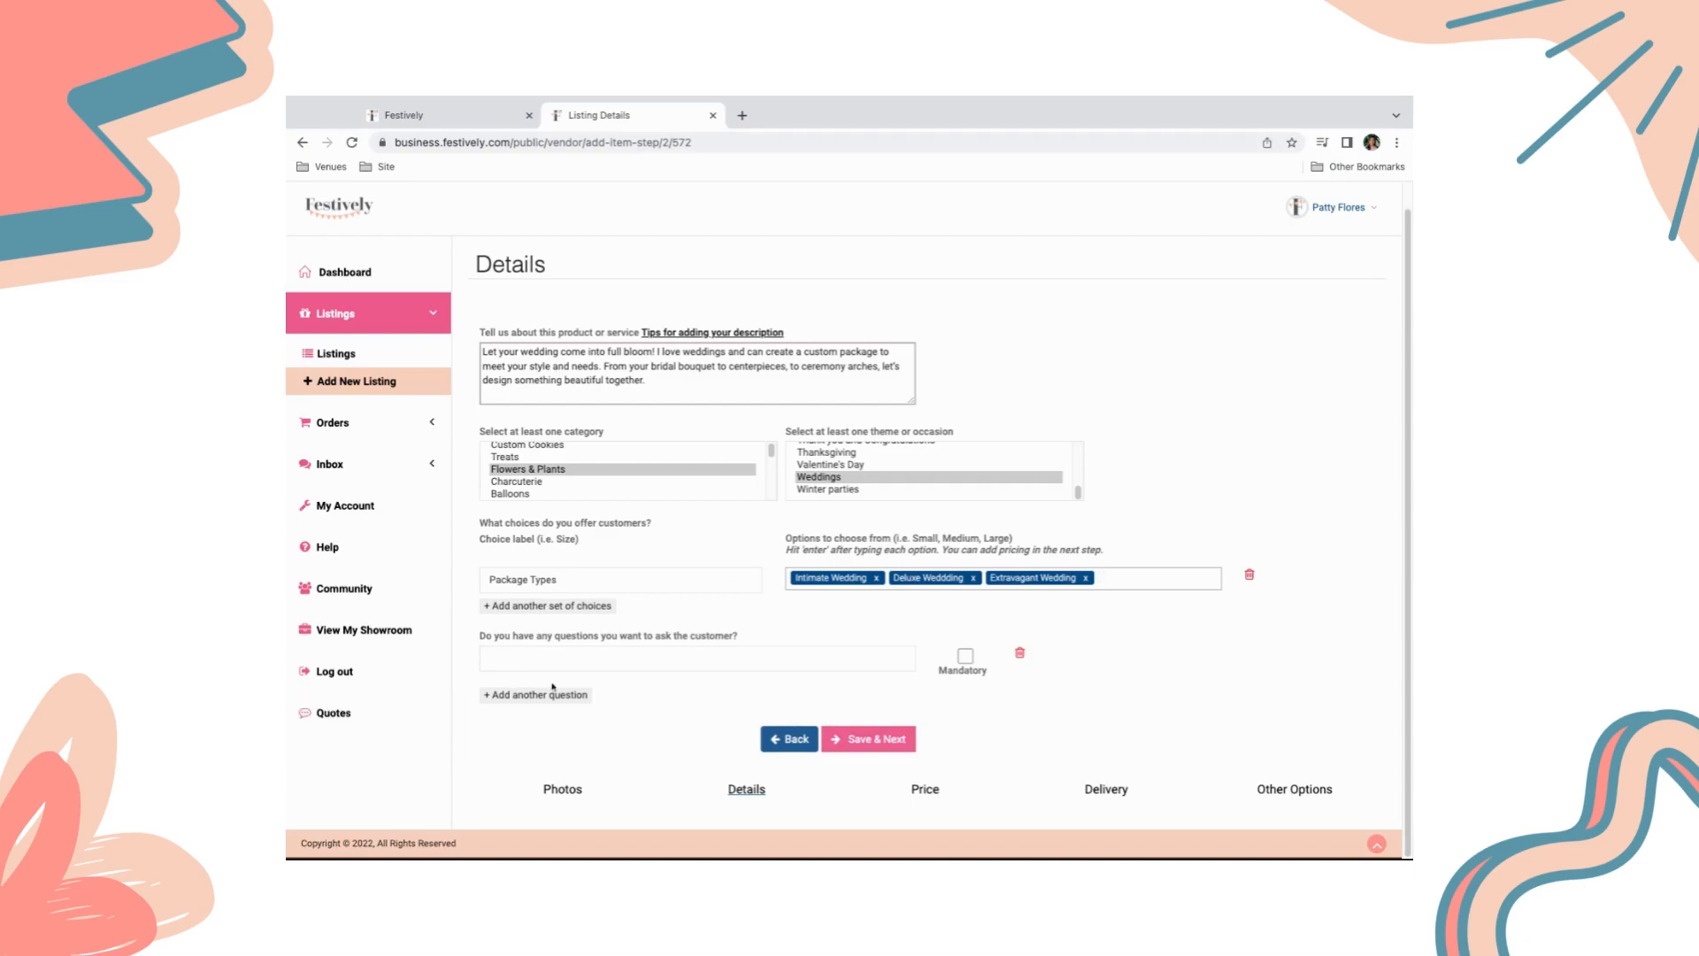
# Add the customer question "Have you already established a floral budget? If so, what is it?" and save the details.
pyautogui.click(651, 668)
pyautogui.write('What is your budget?')
pyautogui.tripleClick(618, 654)
pyautogui.write('DHave you arlready established a floral budget? I')
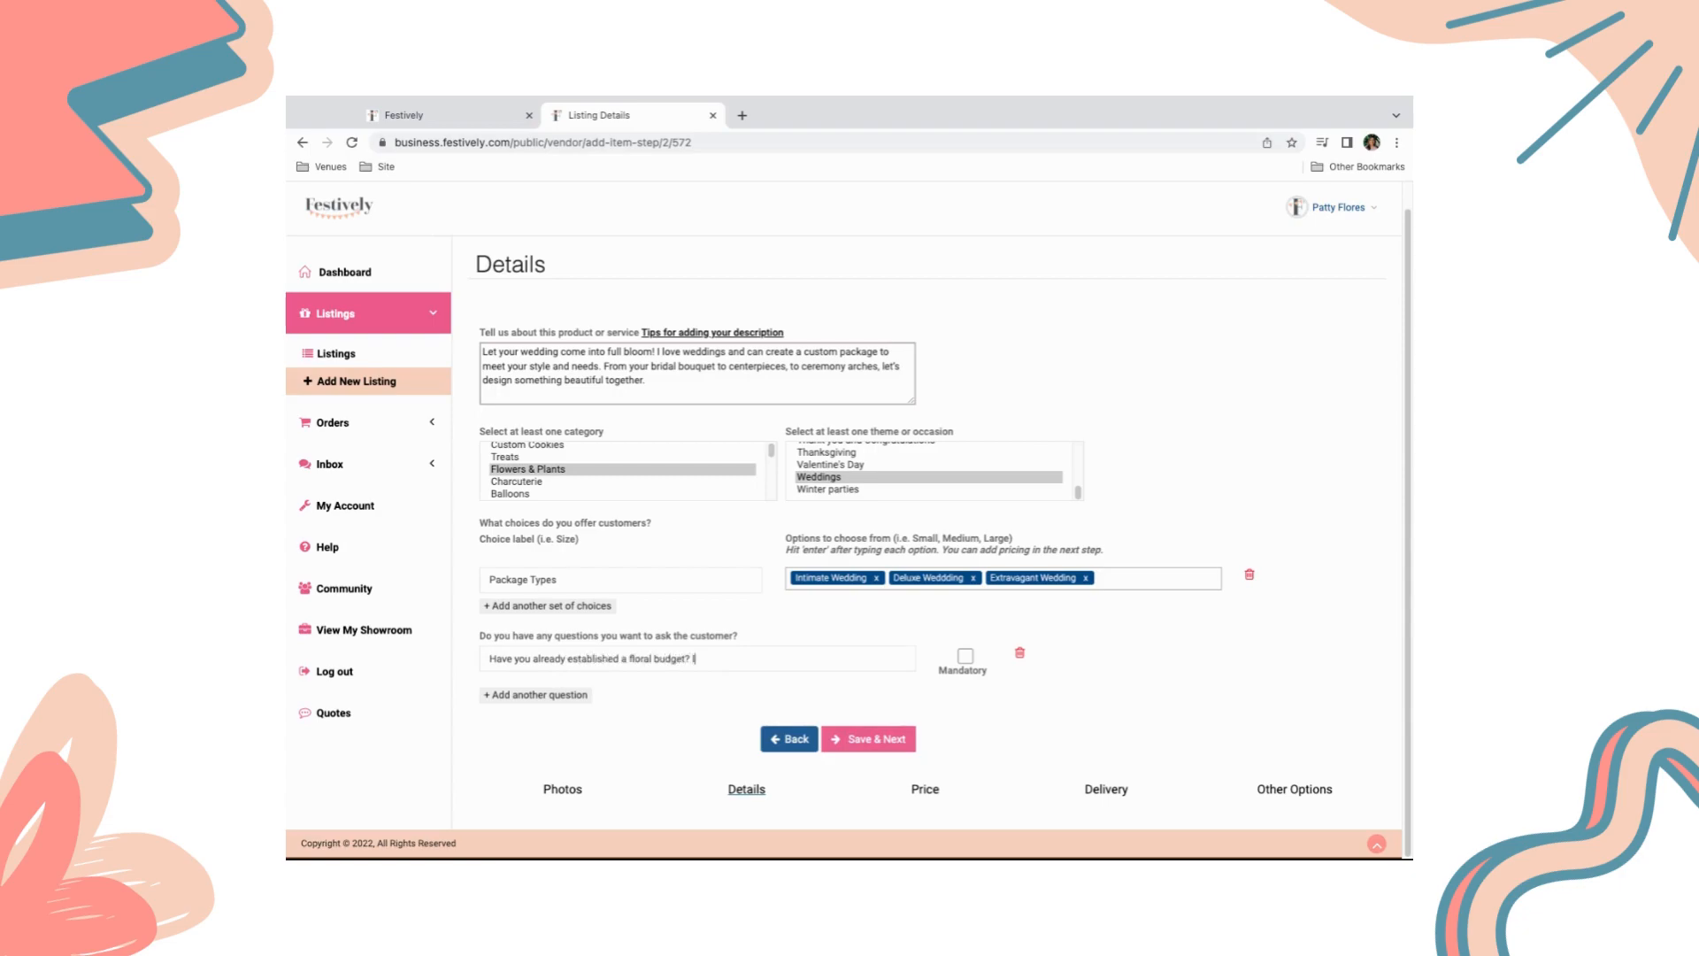
pyautogui.write('f so, what is it?')
pyautogui.click(871, 748)
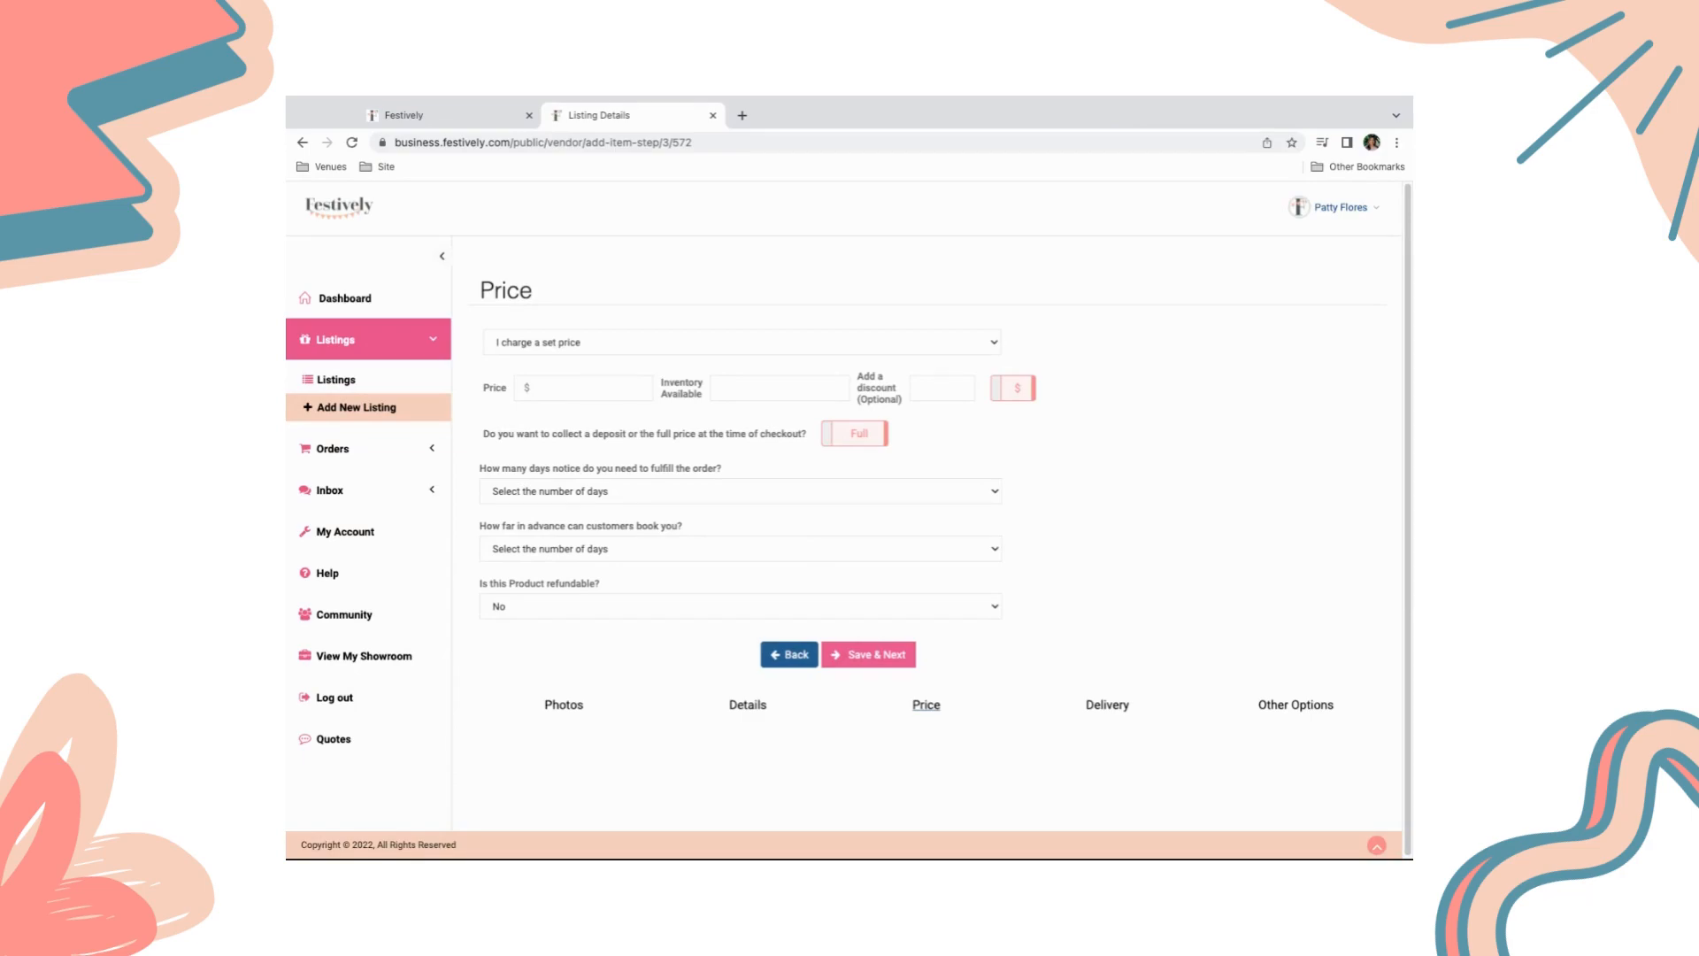
# Set pricing to a custom-quote range starting at $1500, make quotes good for 14 days, and save it.
pyautogui.click(725, 412)
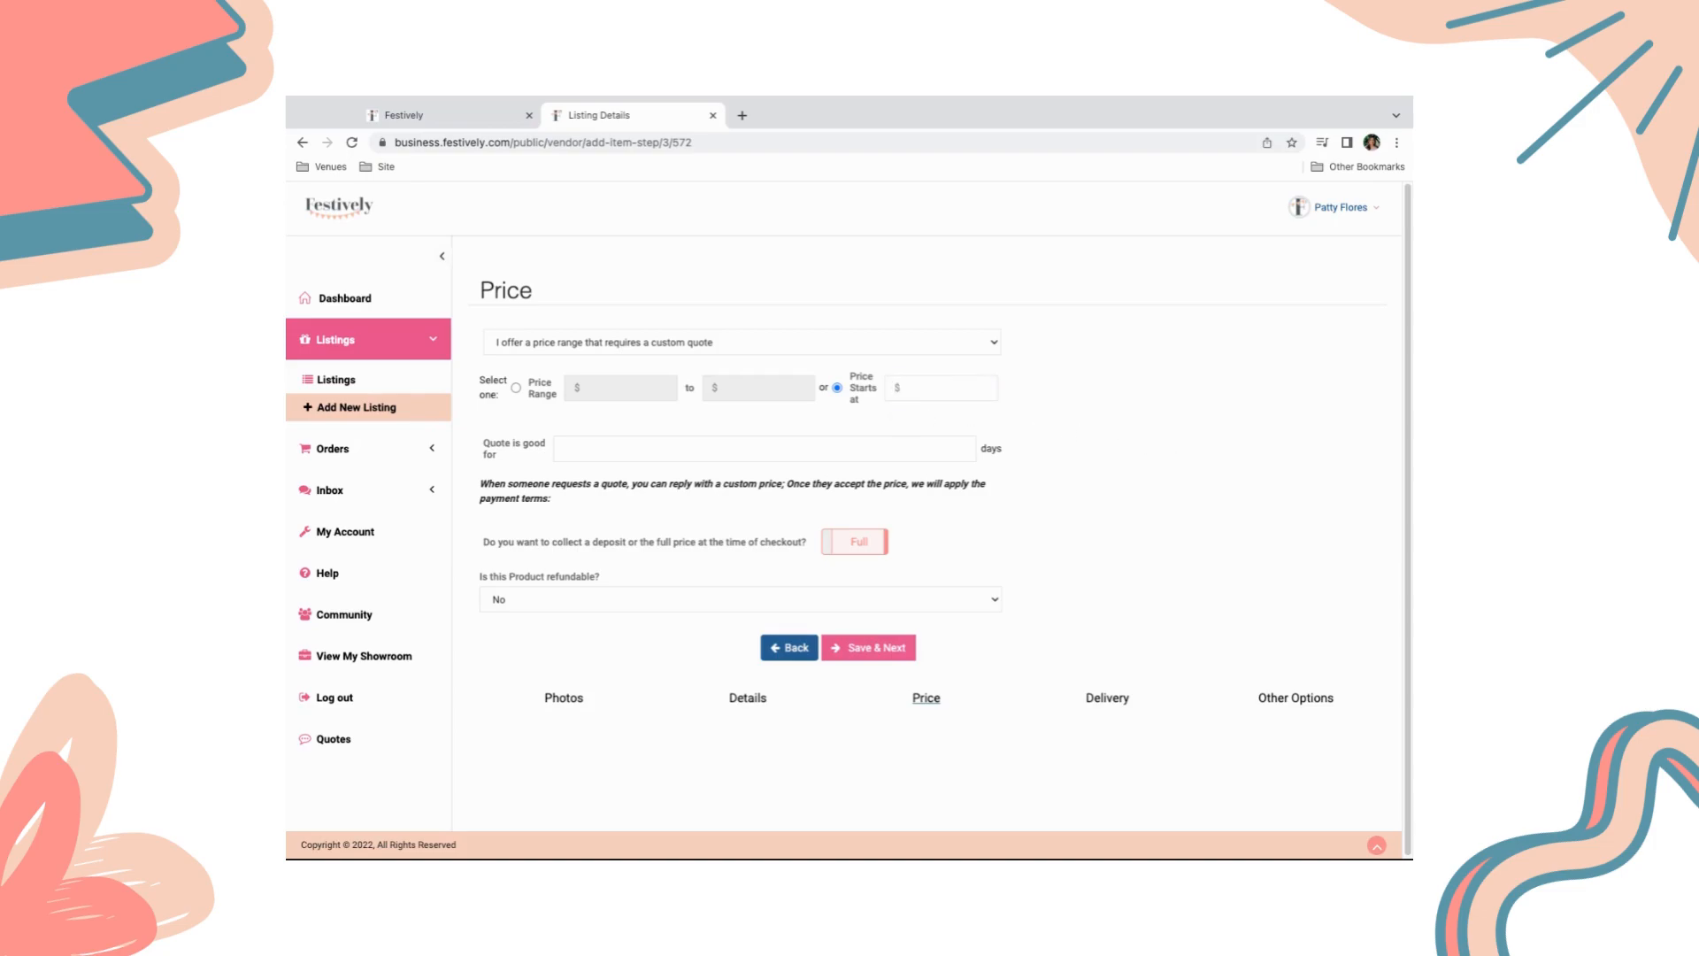
pyautogui.write('1500')
pyautogui.click(887, 458)
pyautogui.write('14')
pyautogui.click(883, 655)
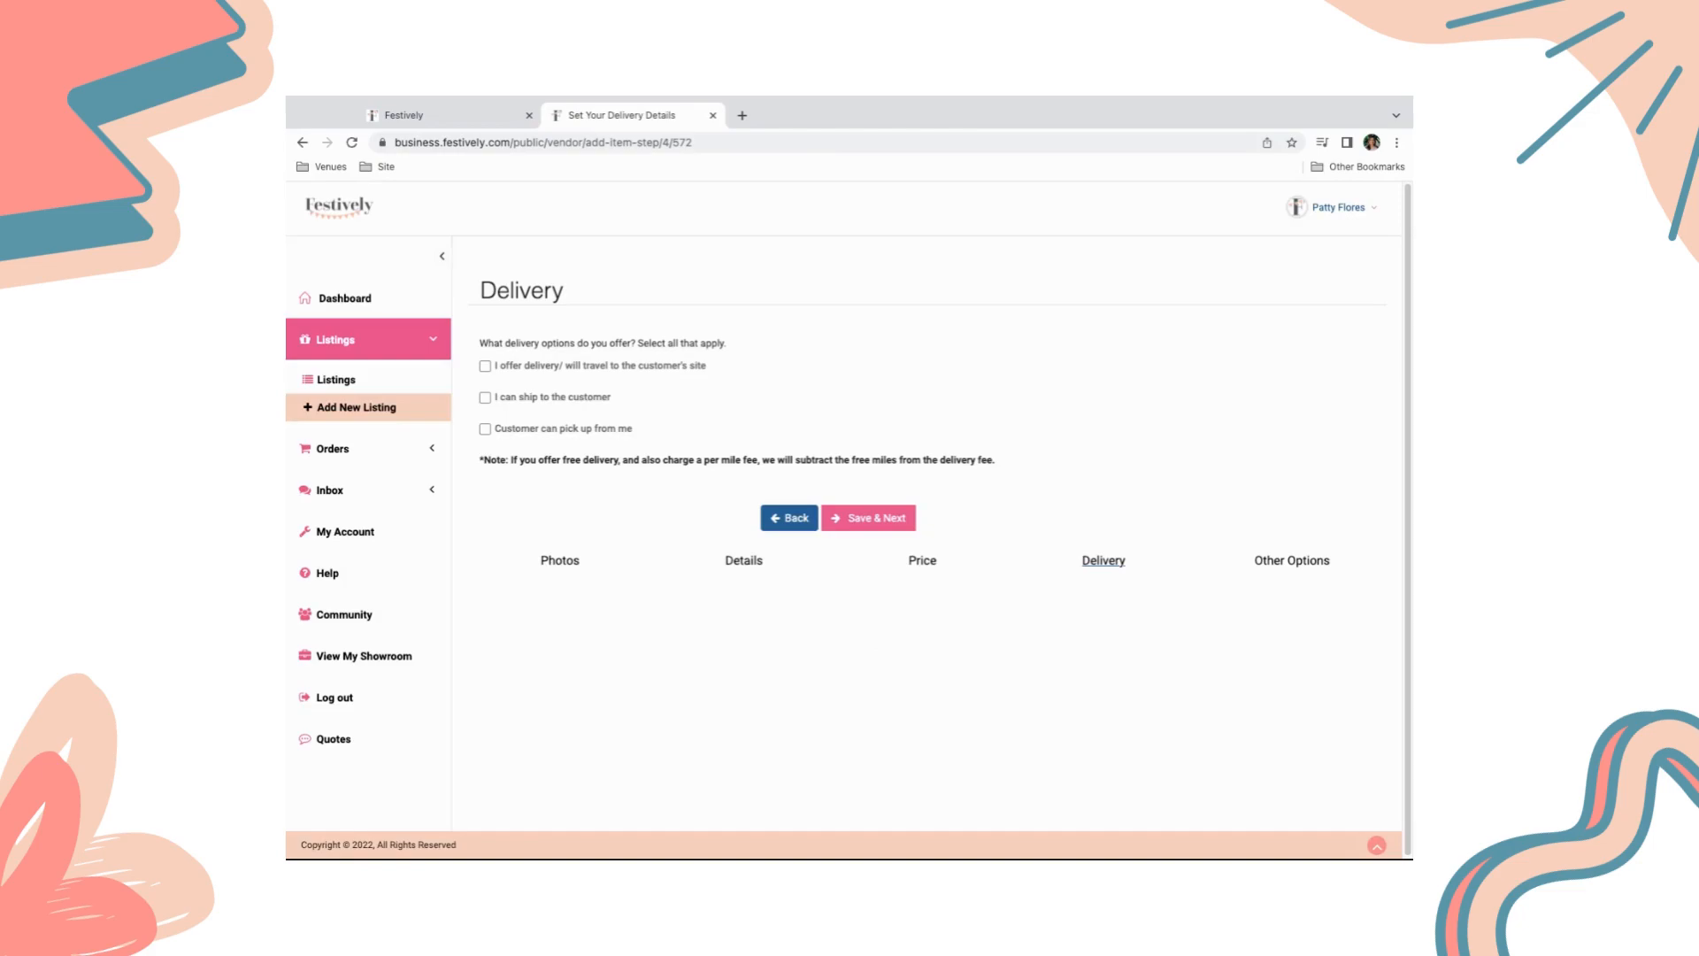
# Offer delivery with free travel within 5 miles and $1 per mile up to 30 miles, and save it.
pyautogui.click(485, 366)
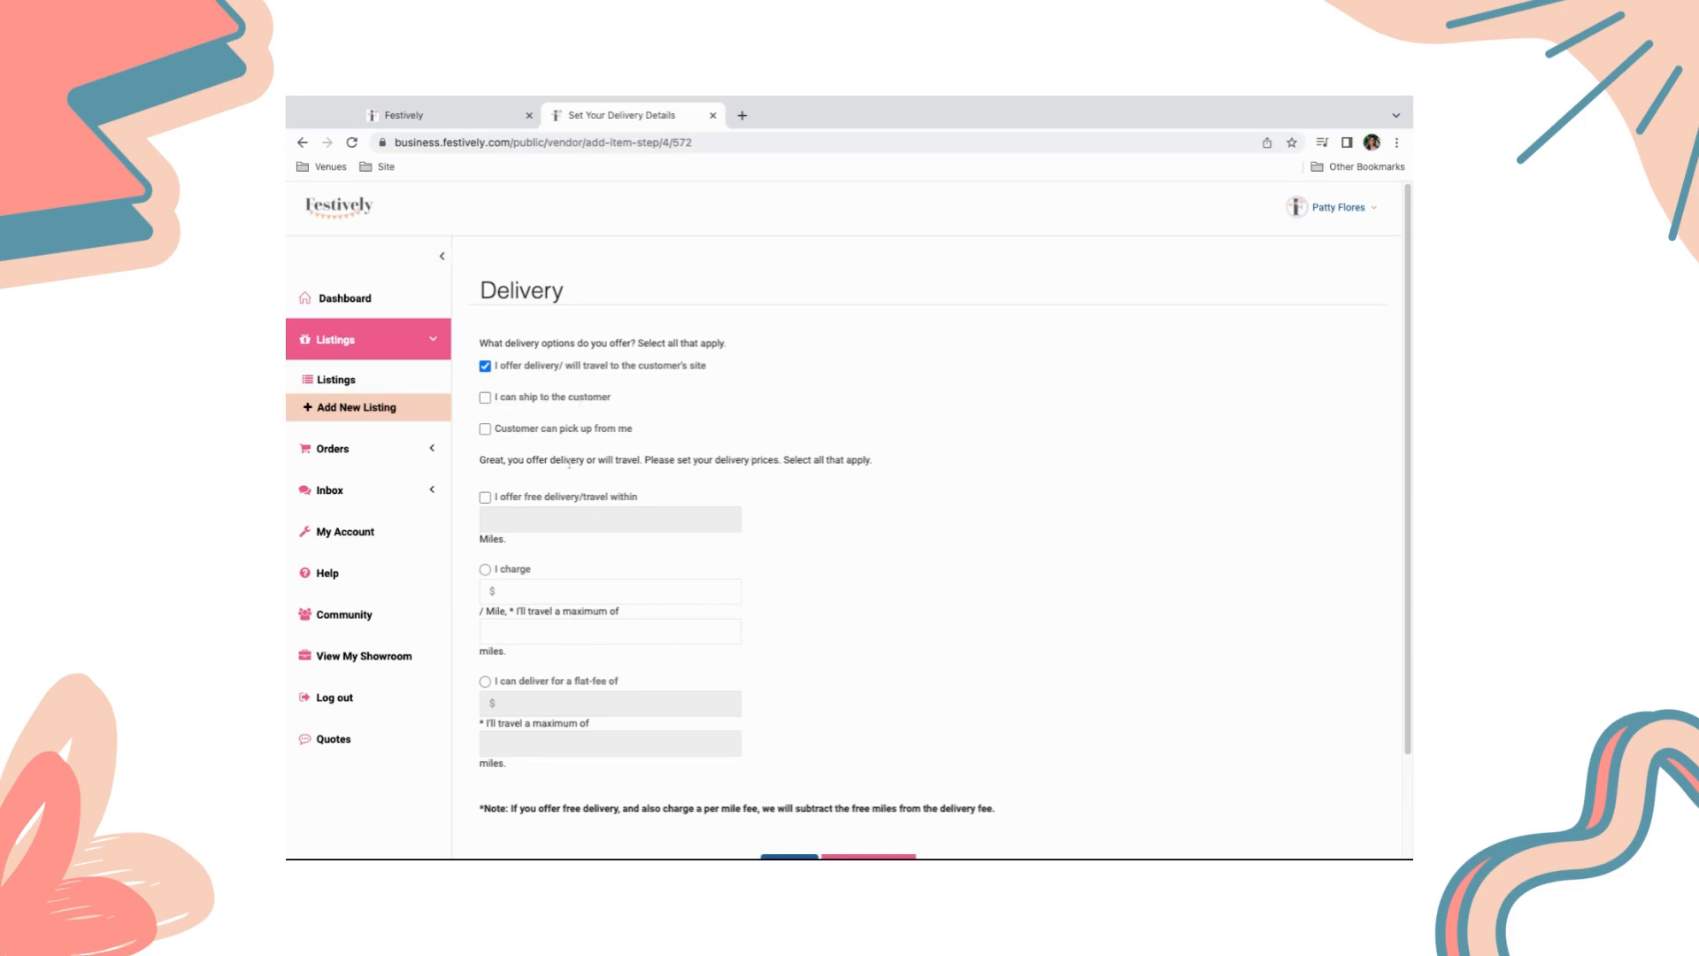
pyautogui.click(486, 498)
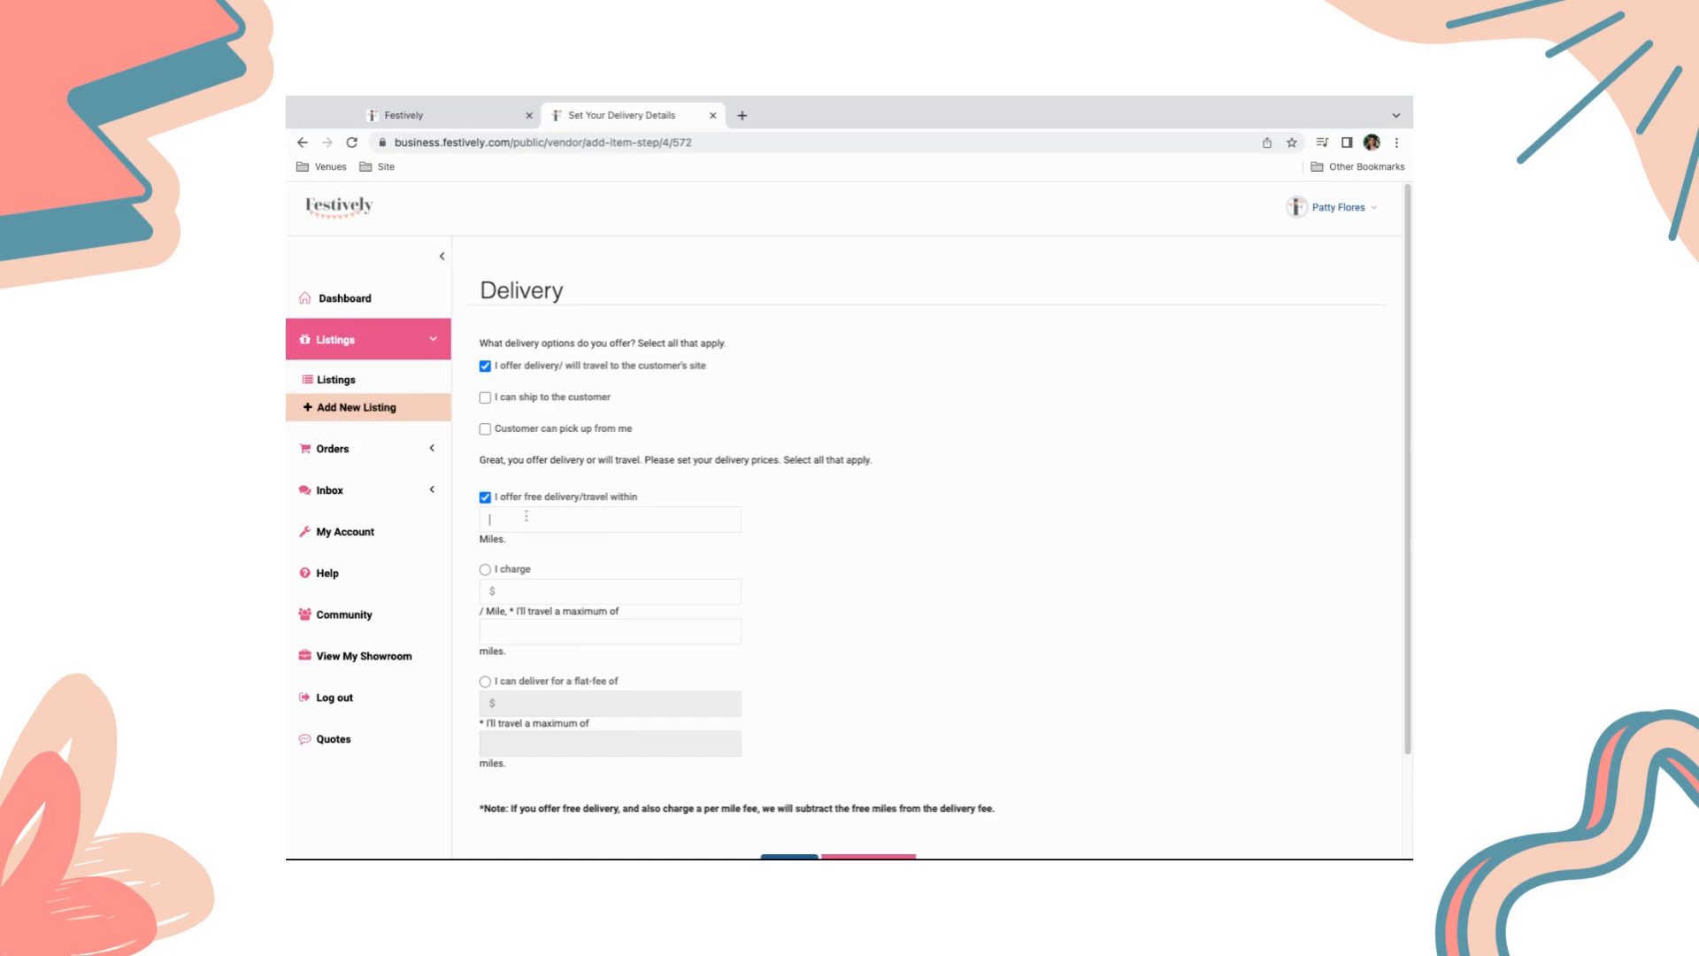
pyautogui.write('5')
pyautogui.scroll(-2, 1018, 682)
pyautogui.click(889, 757)
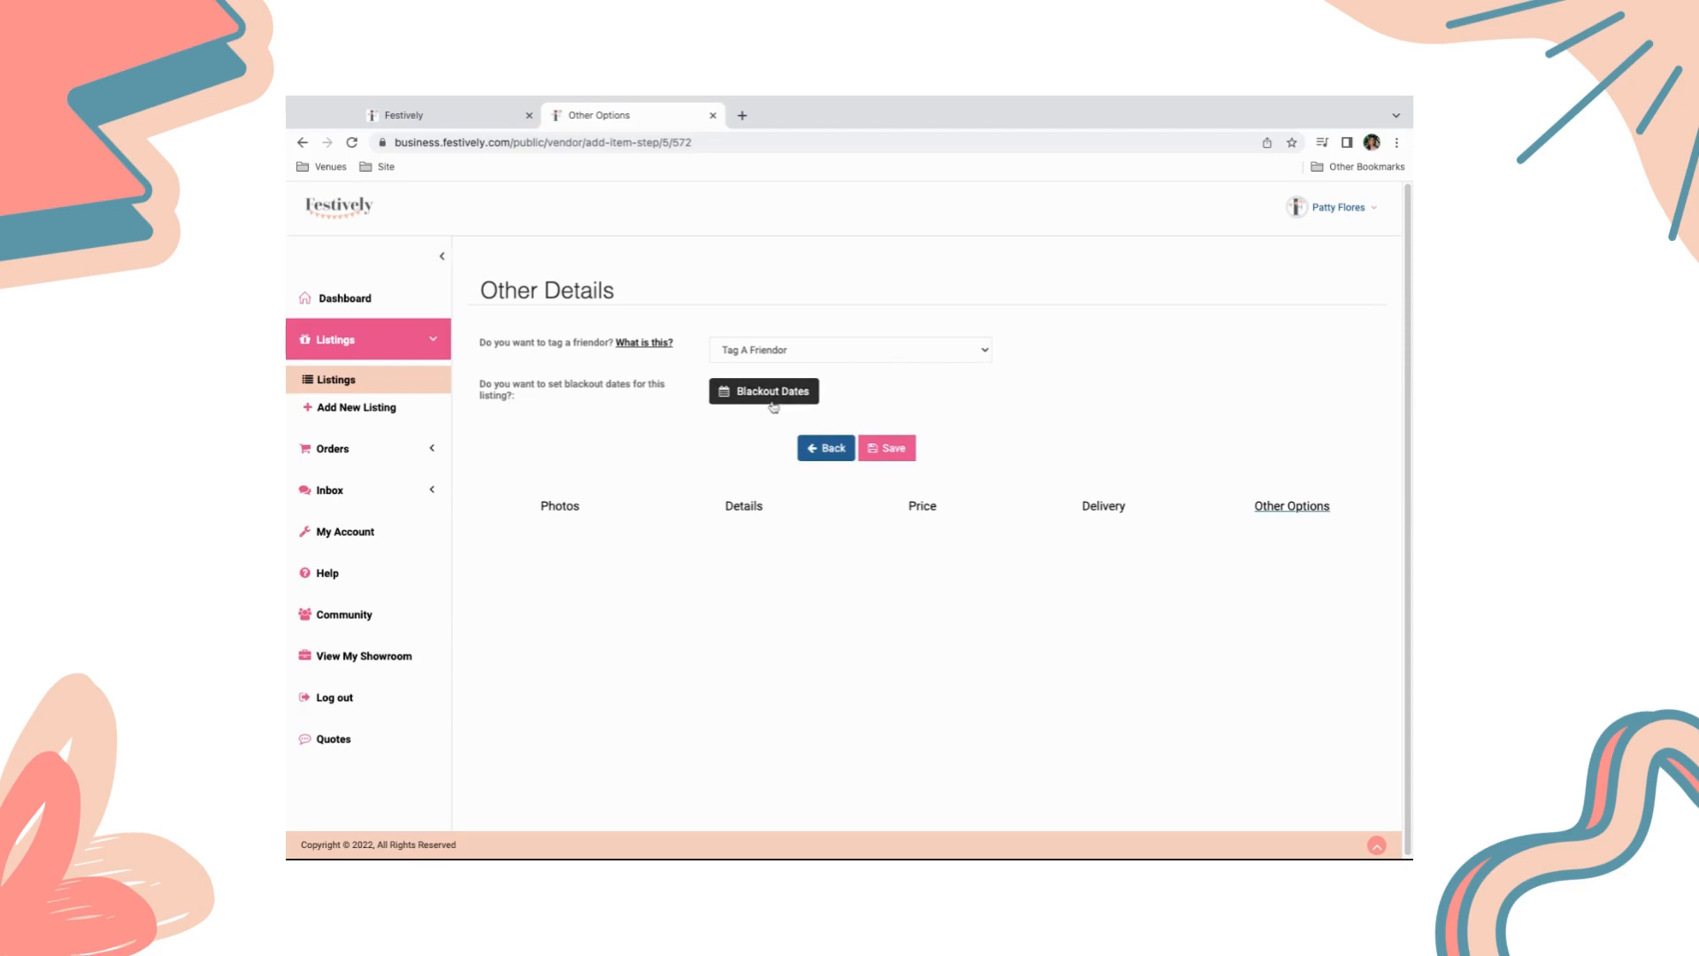
# Look at the blackout dates calendar without adding any dates, then save the finished listing.
pyautogui.click(742, 402)
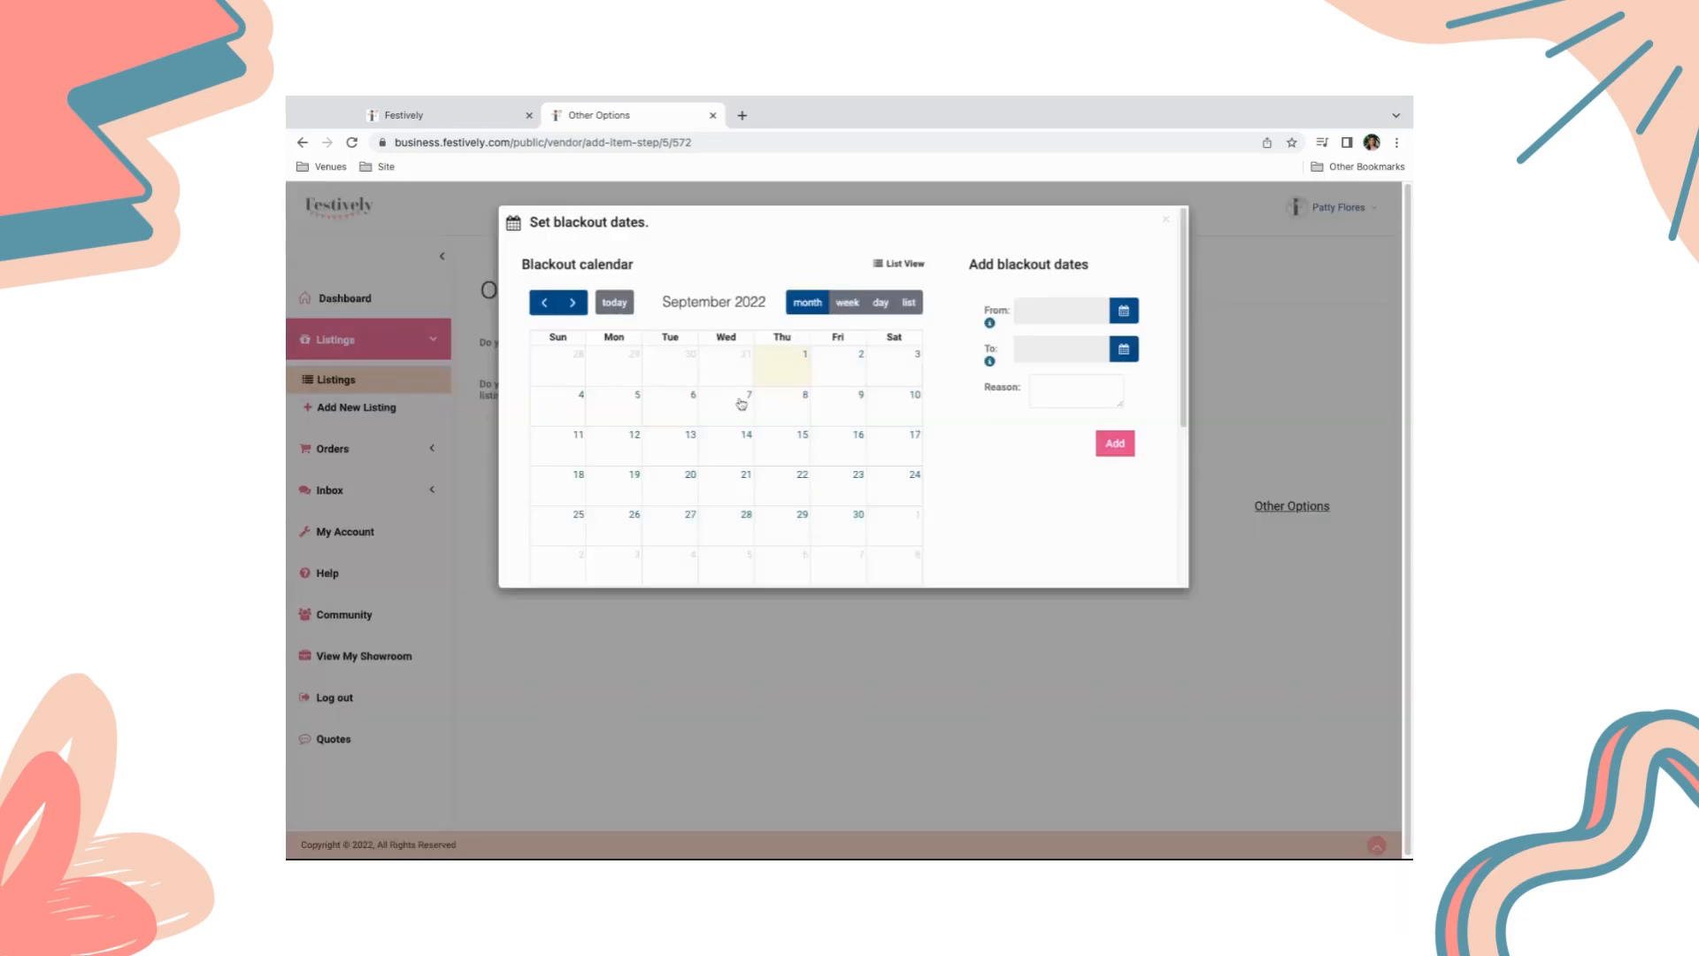
pyautogui.click(1166, 219)
pyautogui.click(899, 446)
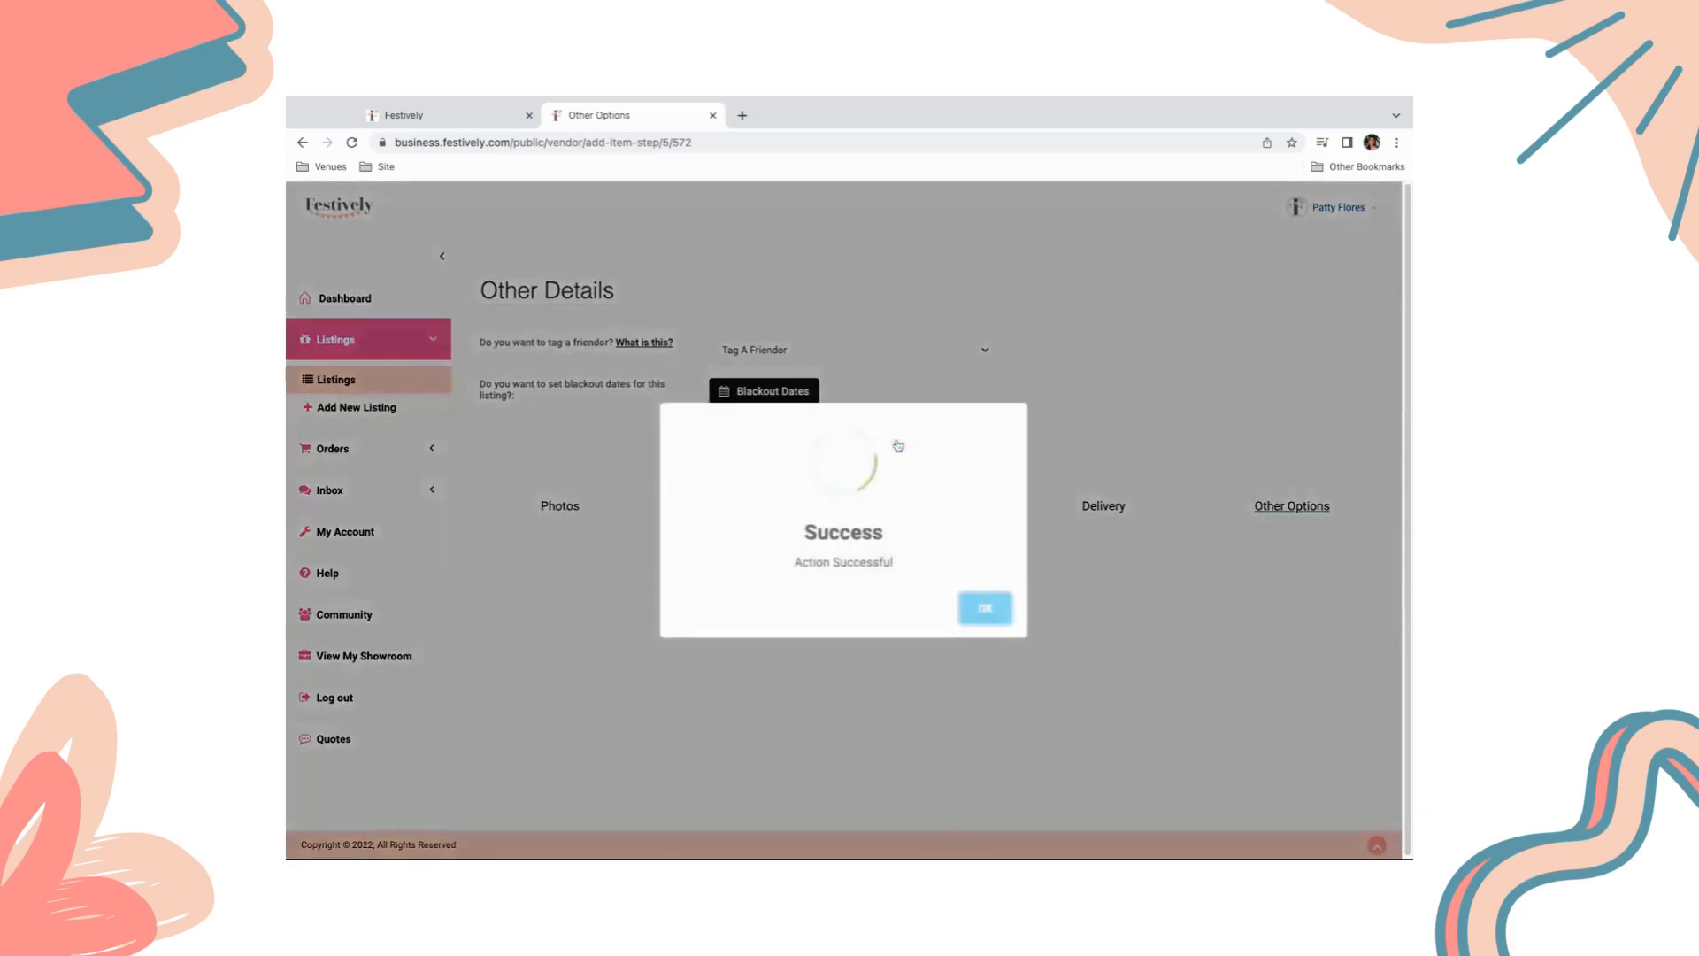
pyautogui.click(985, 607)
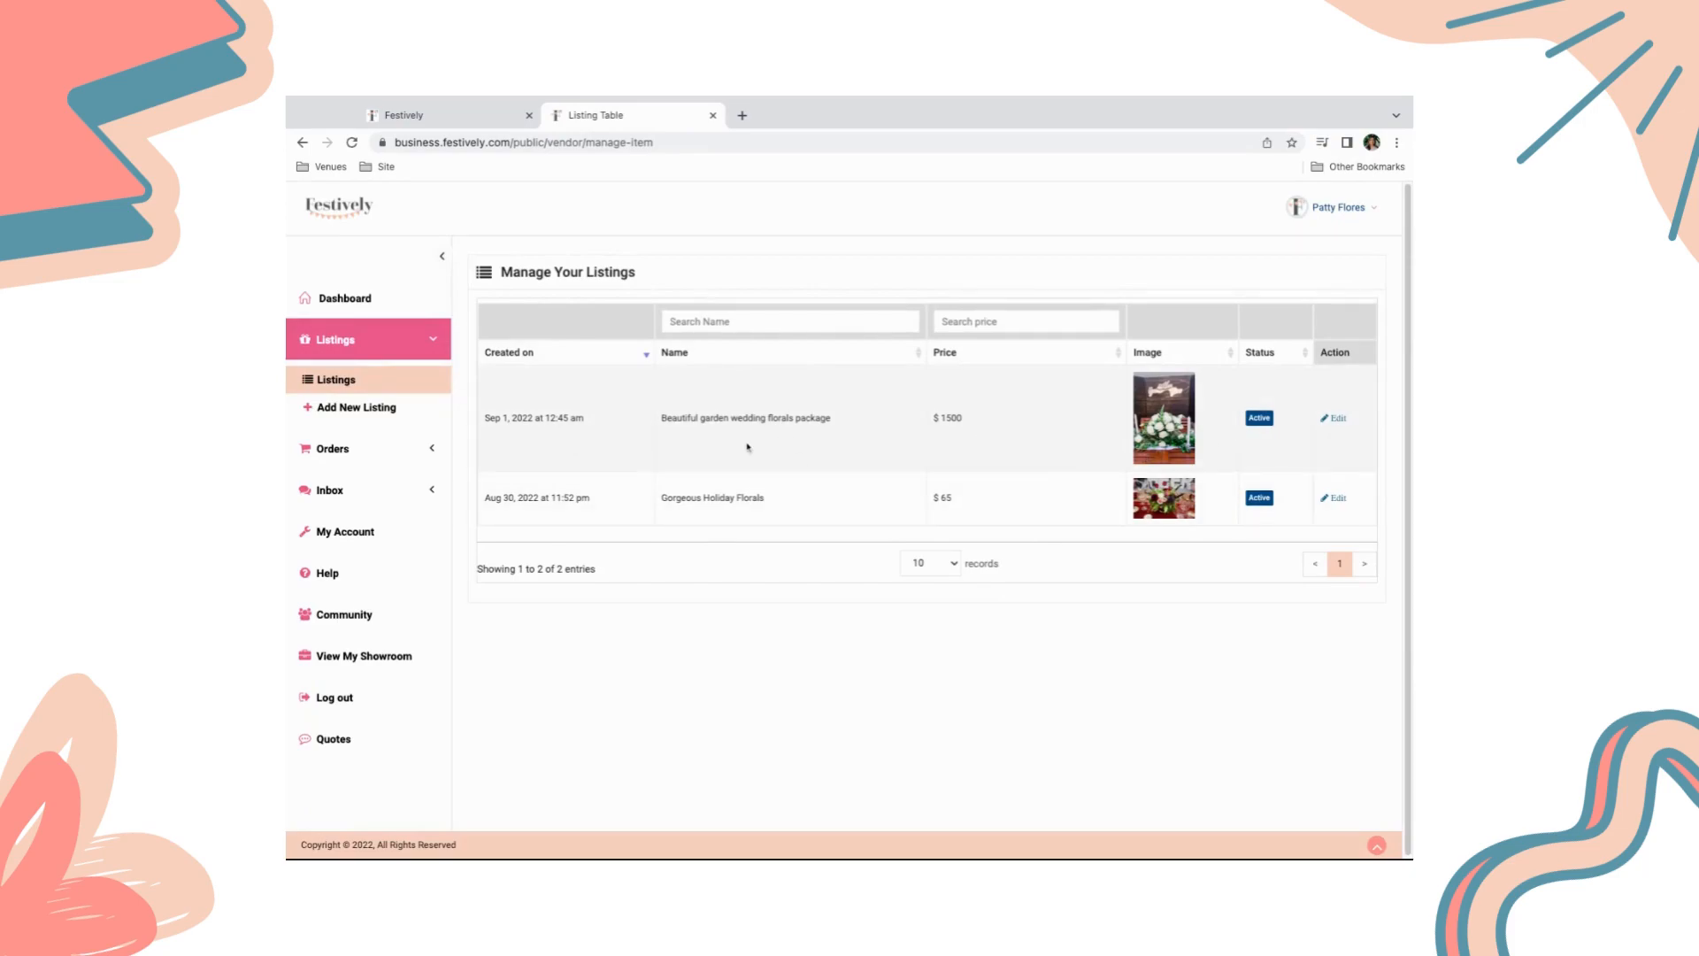
# Find the Festively Florals shop on the customer storefront and view its Beautiful garden wedding florals package.
pyautogui.click(396, 666)
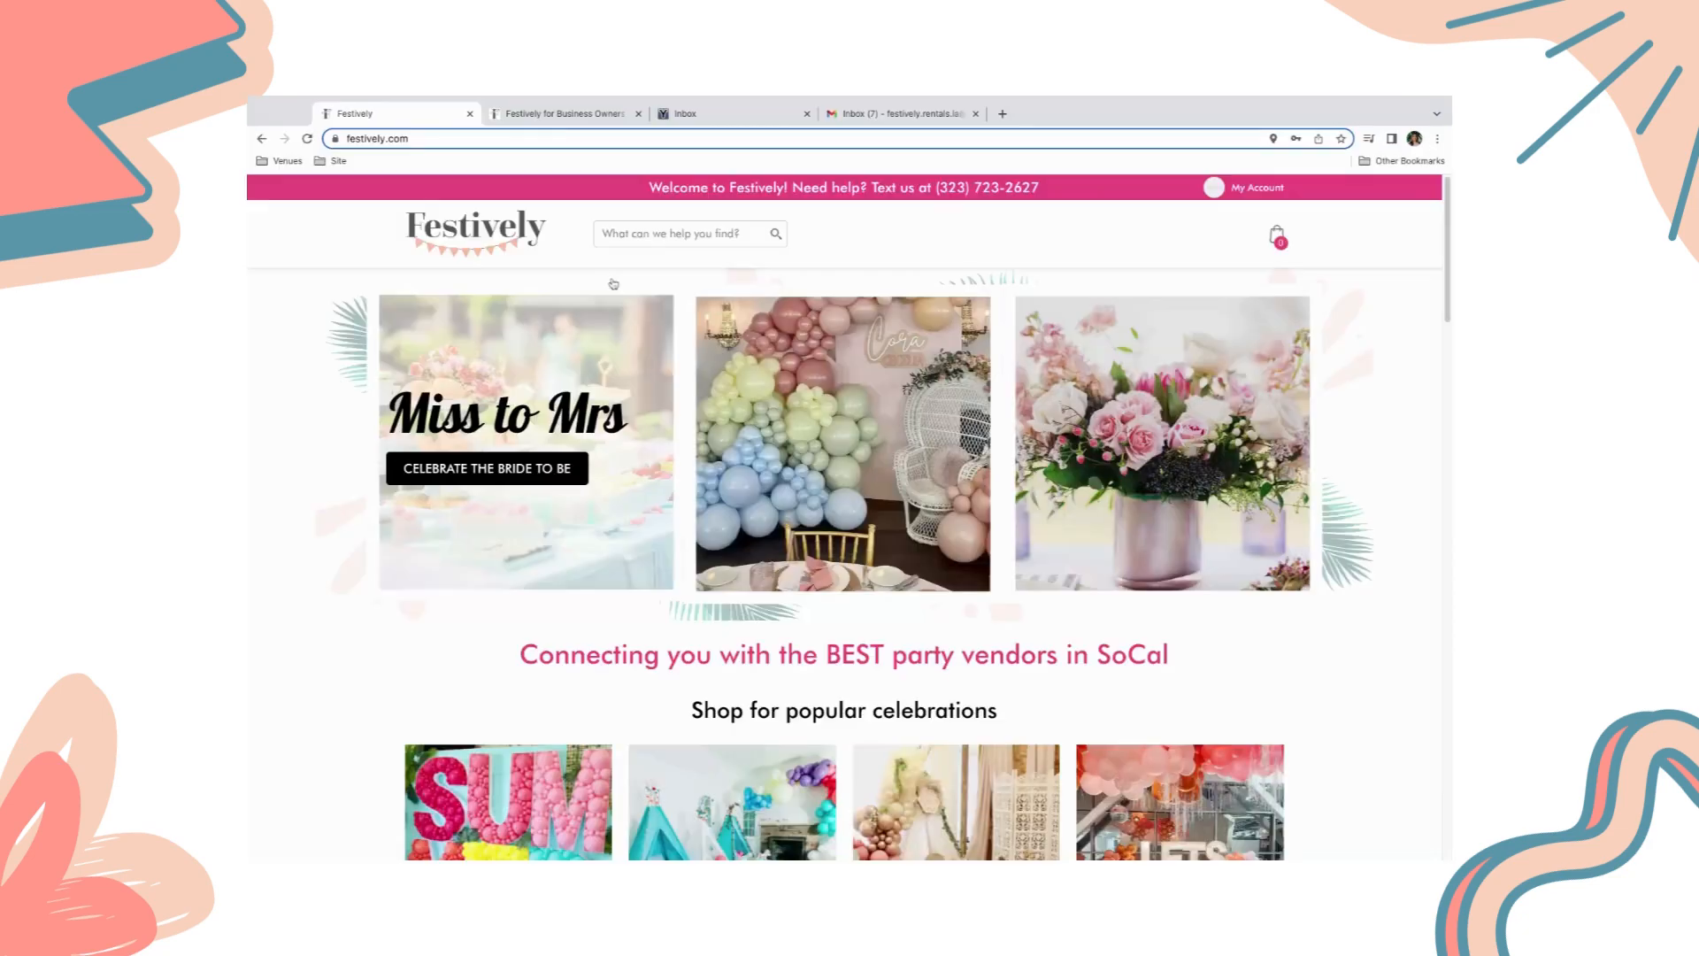
pyautogui.scroll(-3, 866, 680)
pyautogui.scroll(-4, 866, 679)
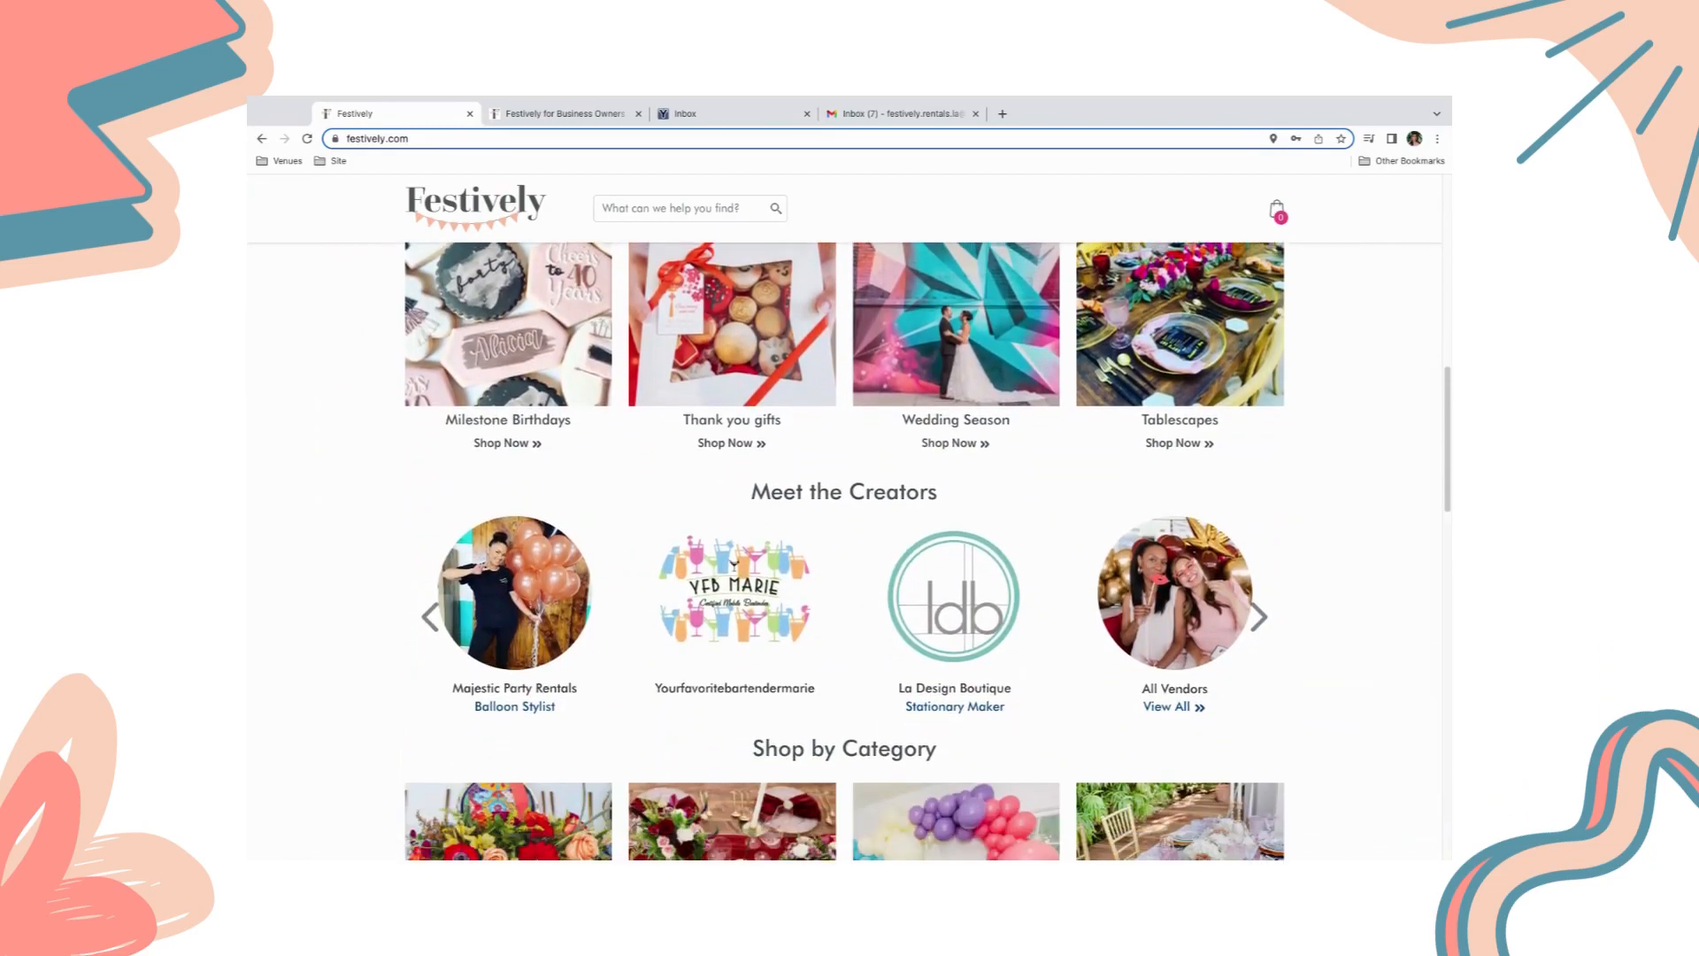
pyautogui.click(430, 621)
pyautogui.click(429, 621)
pyautogui.click(954, 595)
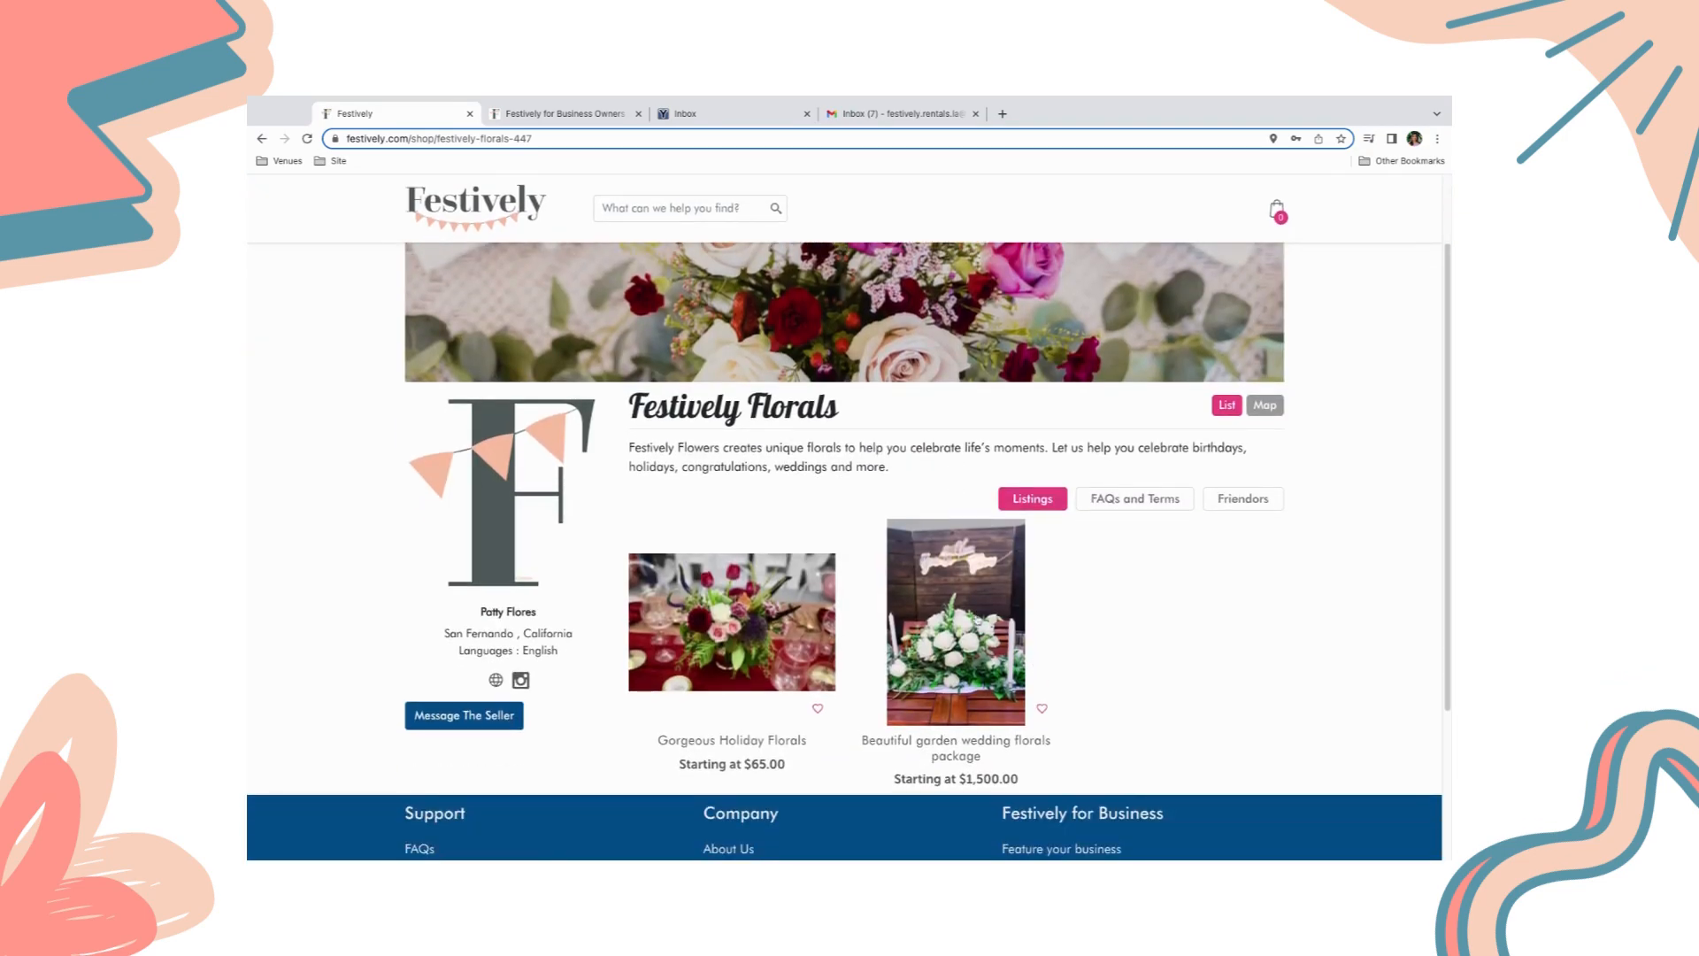
pyautogui.click(975, 618)
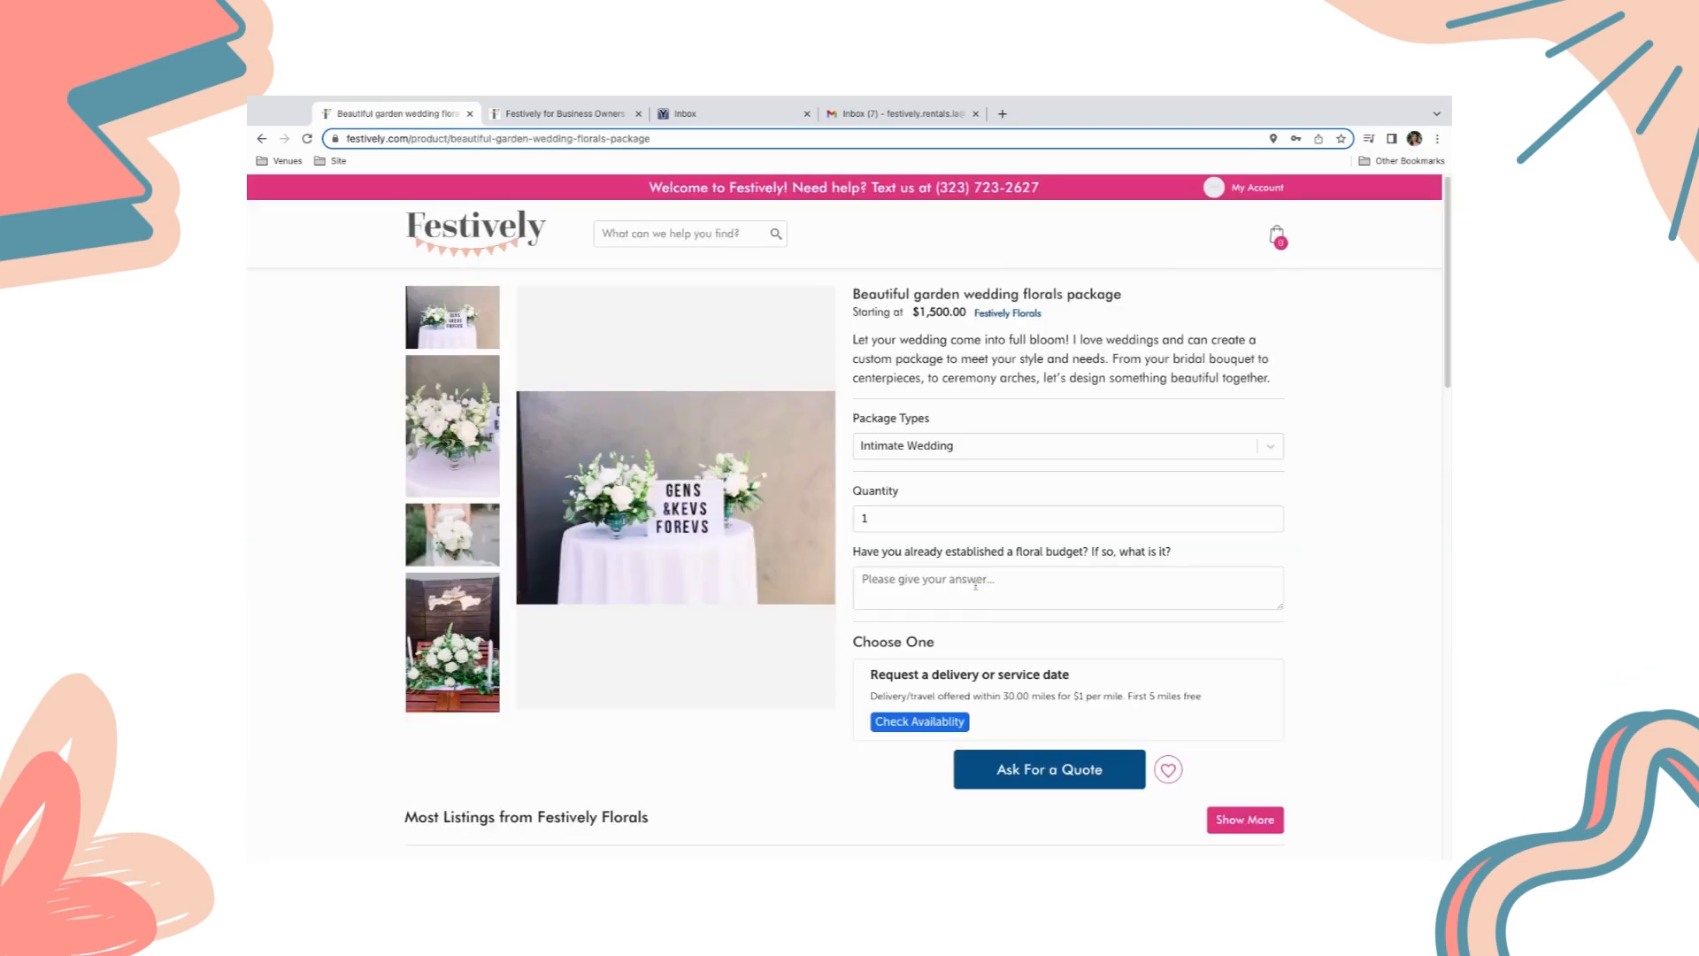
# Choose the "Deluxe Weddding" package type and answer the floral budget question with "Yes, its $5000".
pyautogui.click(1040, 453)
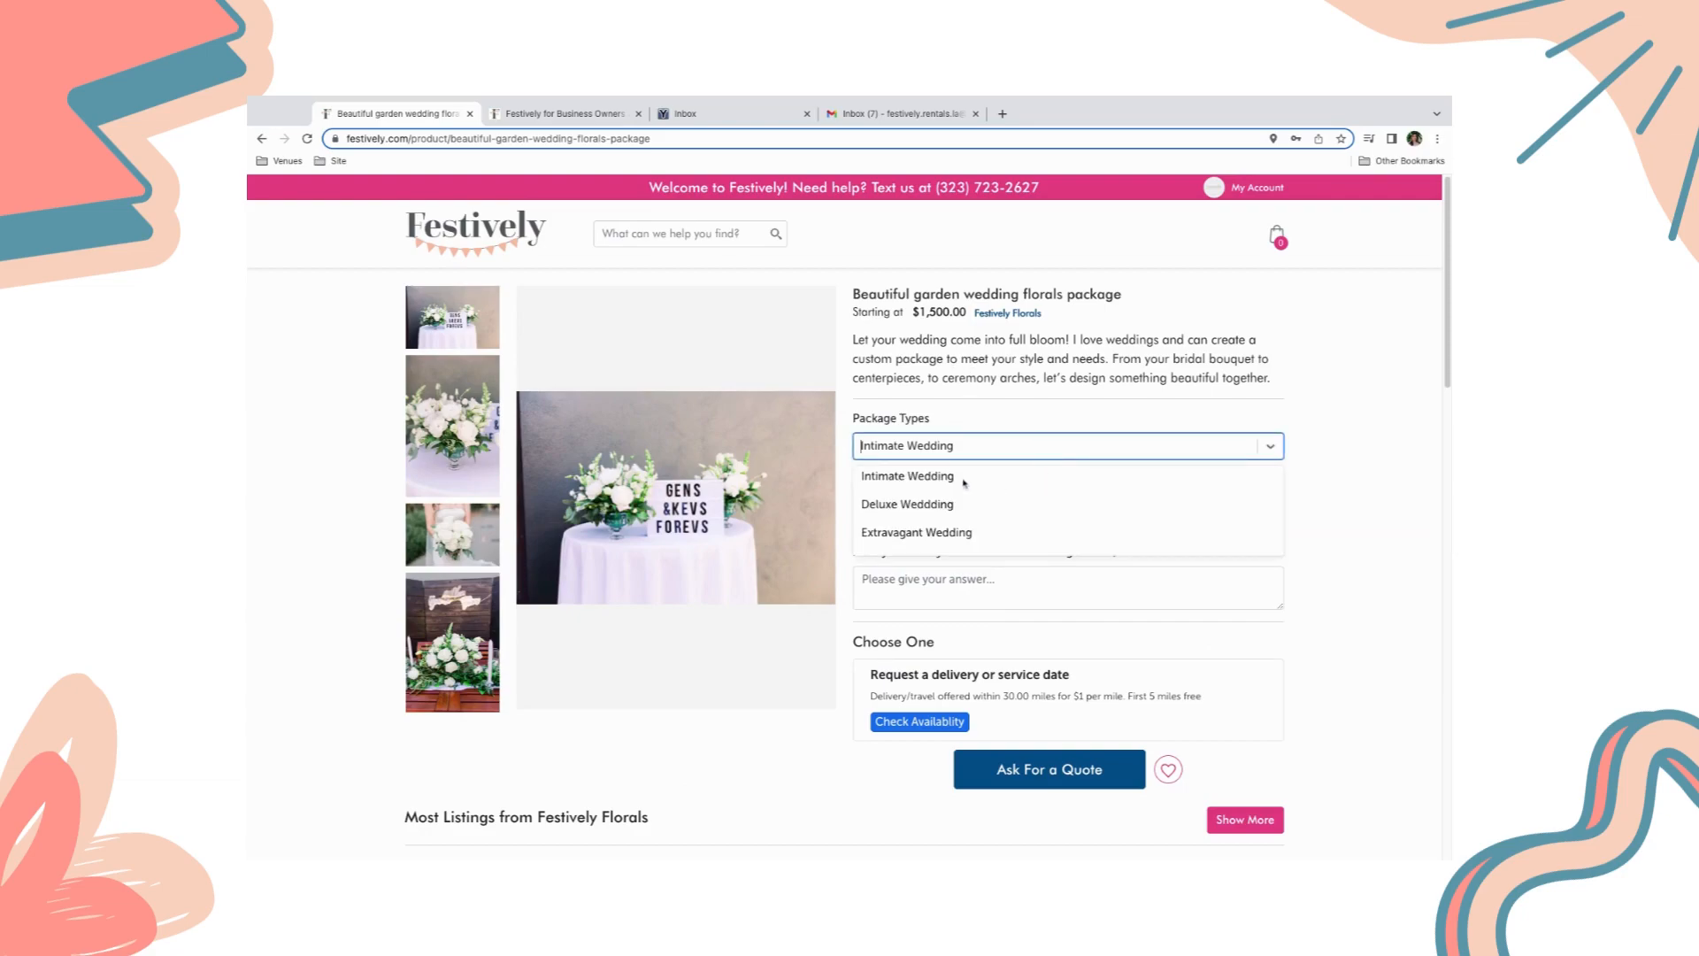
pyautogui.click(912, 502)
pyautogui.click(1078, 586)
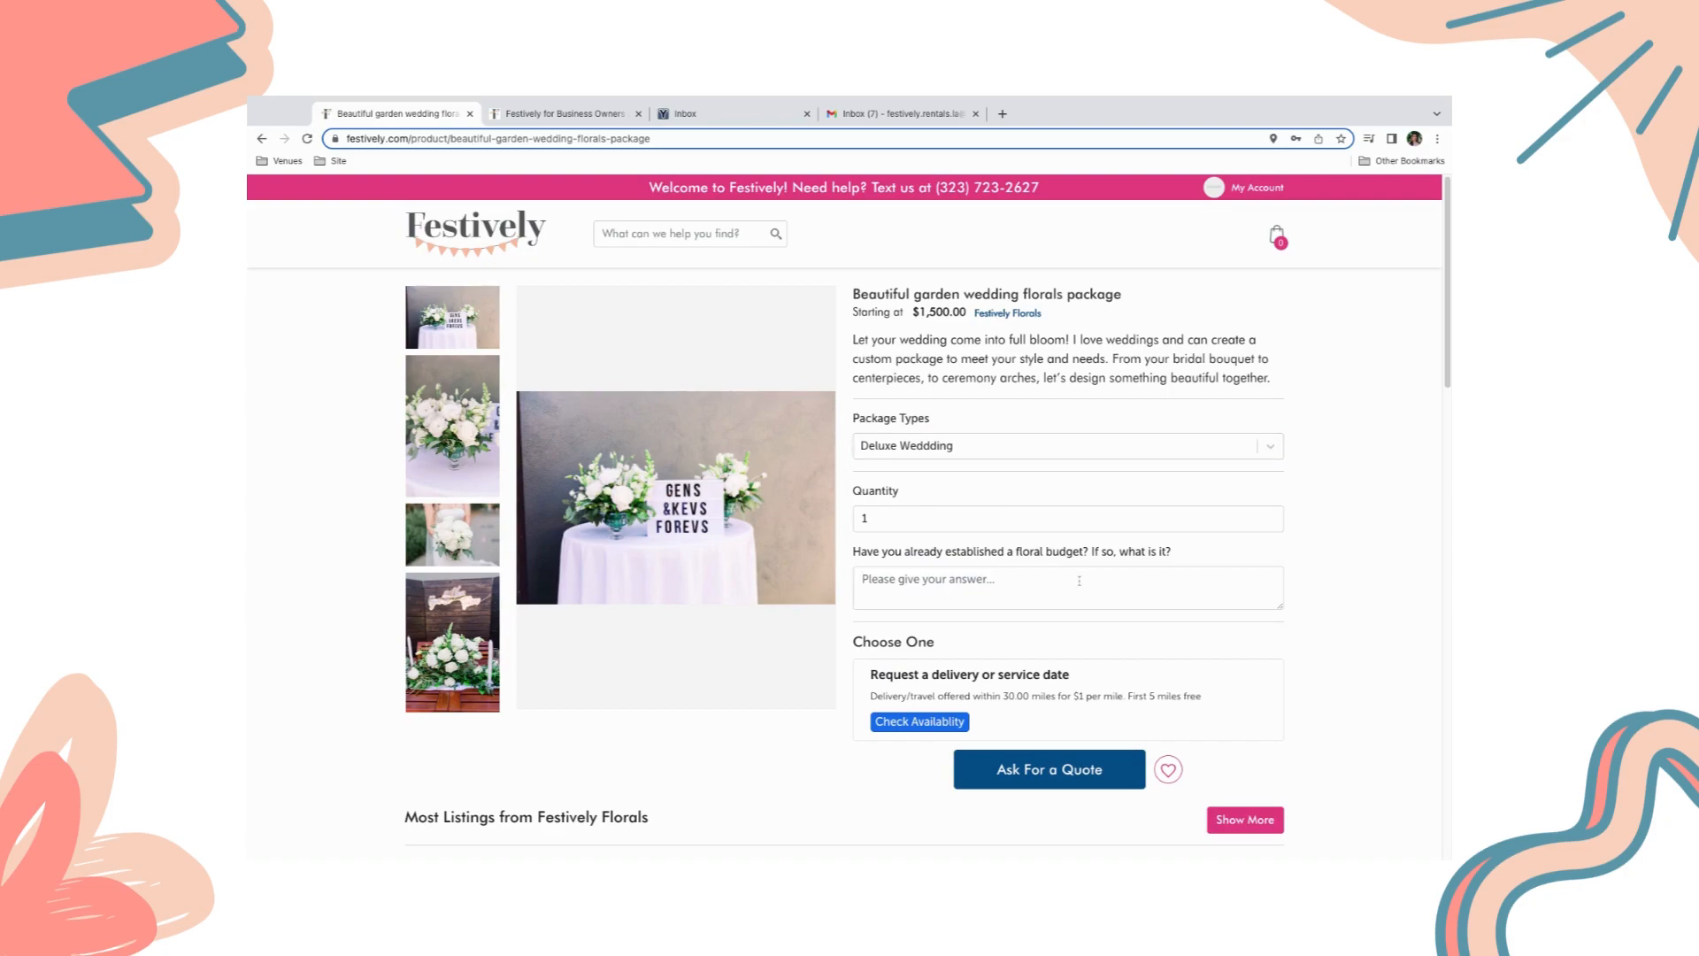
pyautogui.write('Yes, its %5')
pyautogui.press('BackSpace')
pyautogui.press('BackSpace')
pyautogui.write('$5000')
# Check the package's availability for September 23, 2022 and choose the delivery or service date option.
pyautogui.scroll(-1, 1062, 651)
pyautogui.click(920, 694)
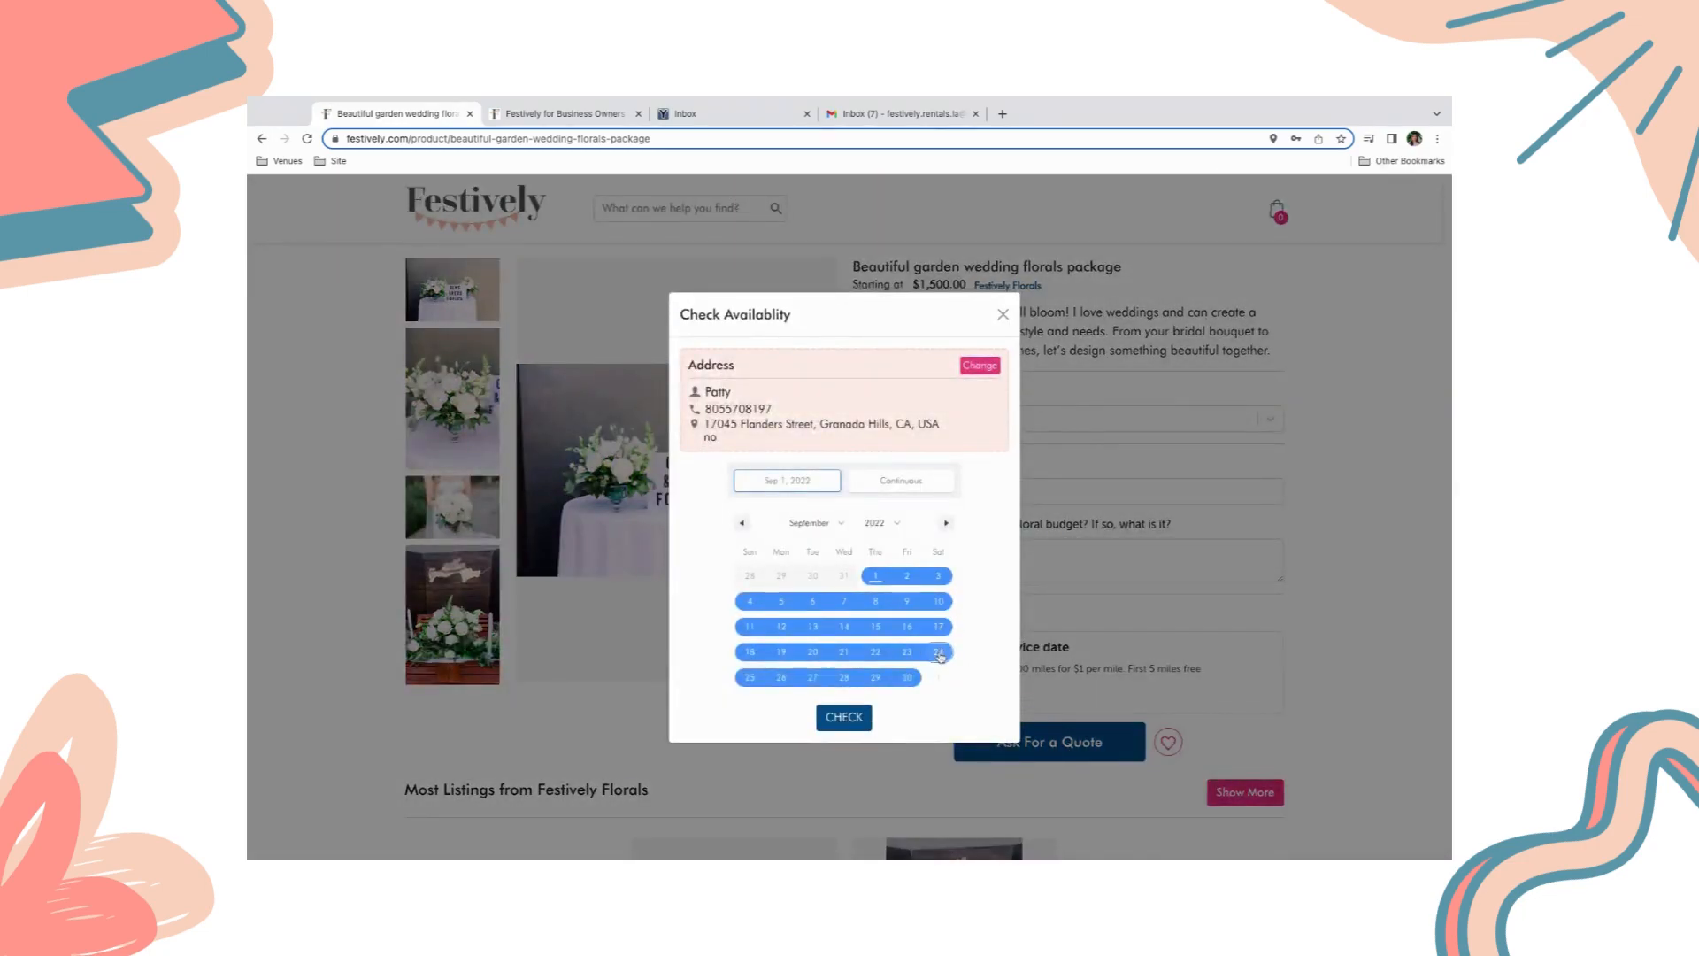
pyautogui.click(907, 653)
pyautogui.click(858, 716)
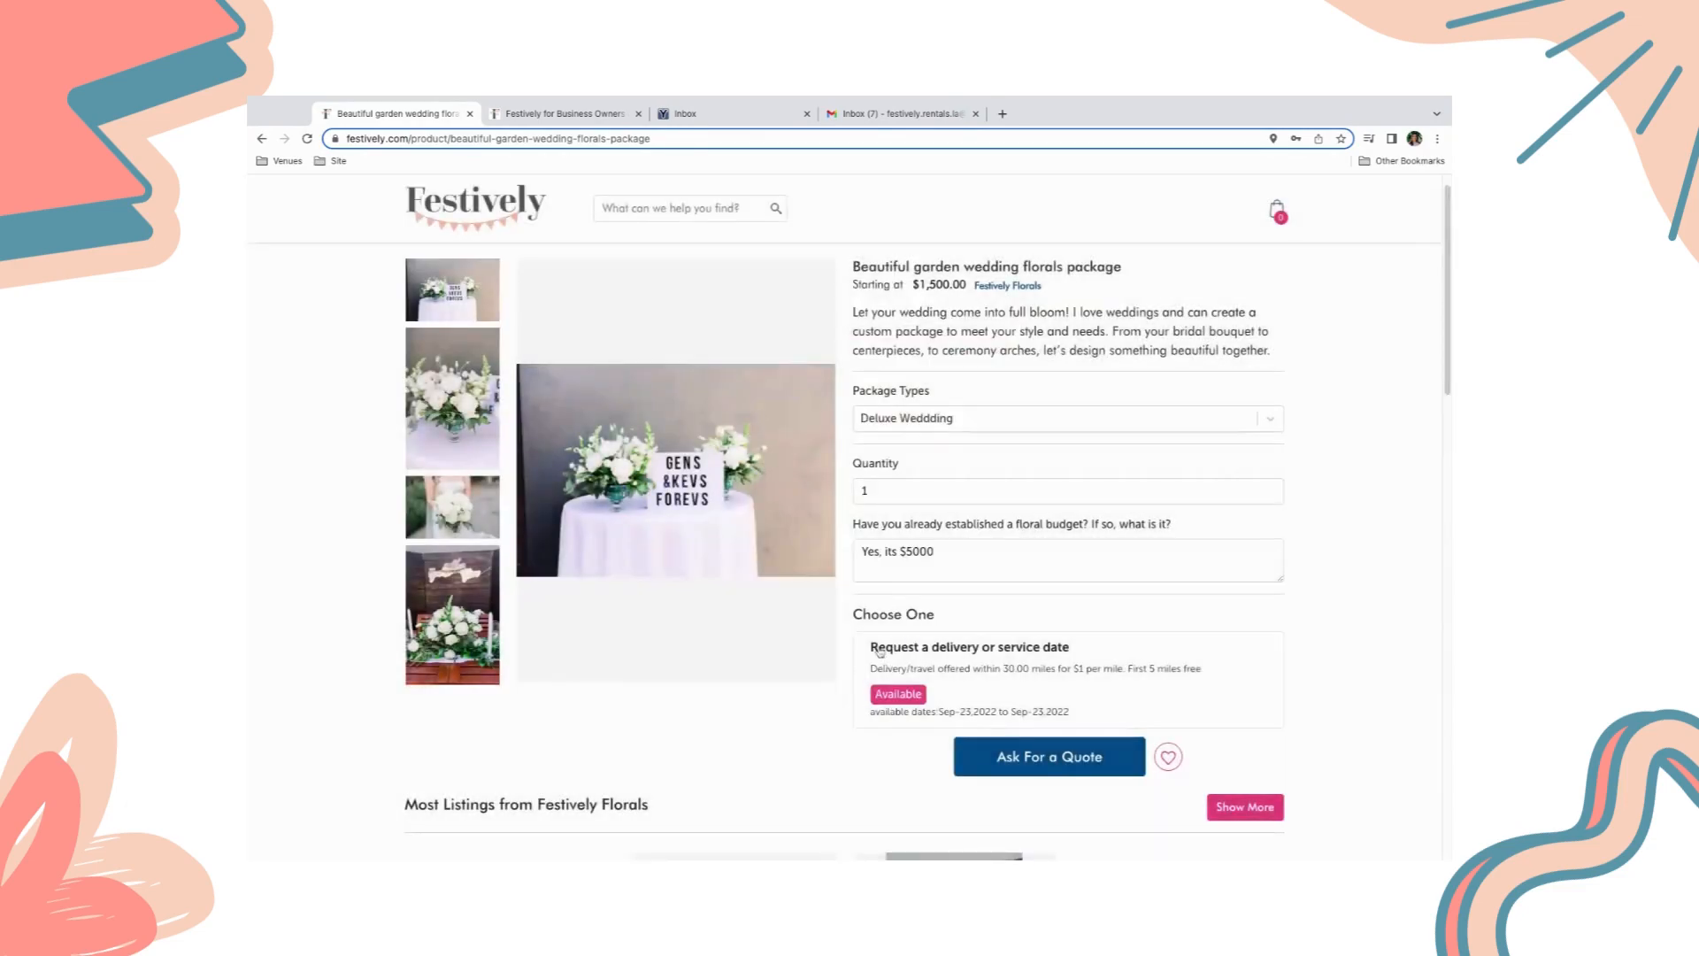
pyautogui.click(880, 651)
# Ask for a quote with the message "I'm really interested in working with you...." and send it.
pyautogui.click(1053, 760)
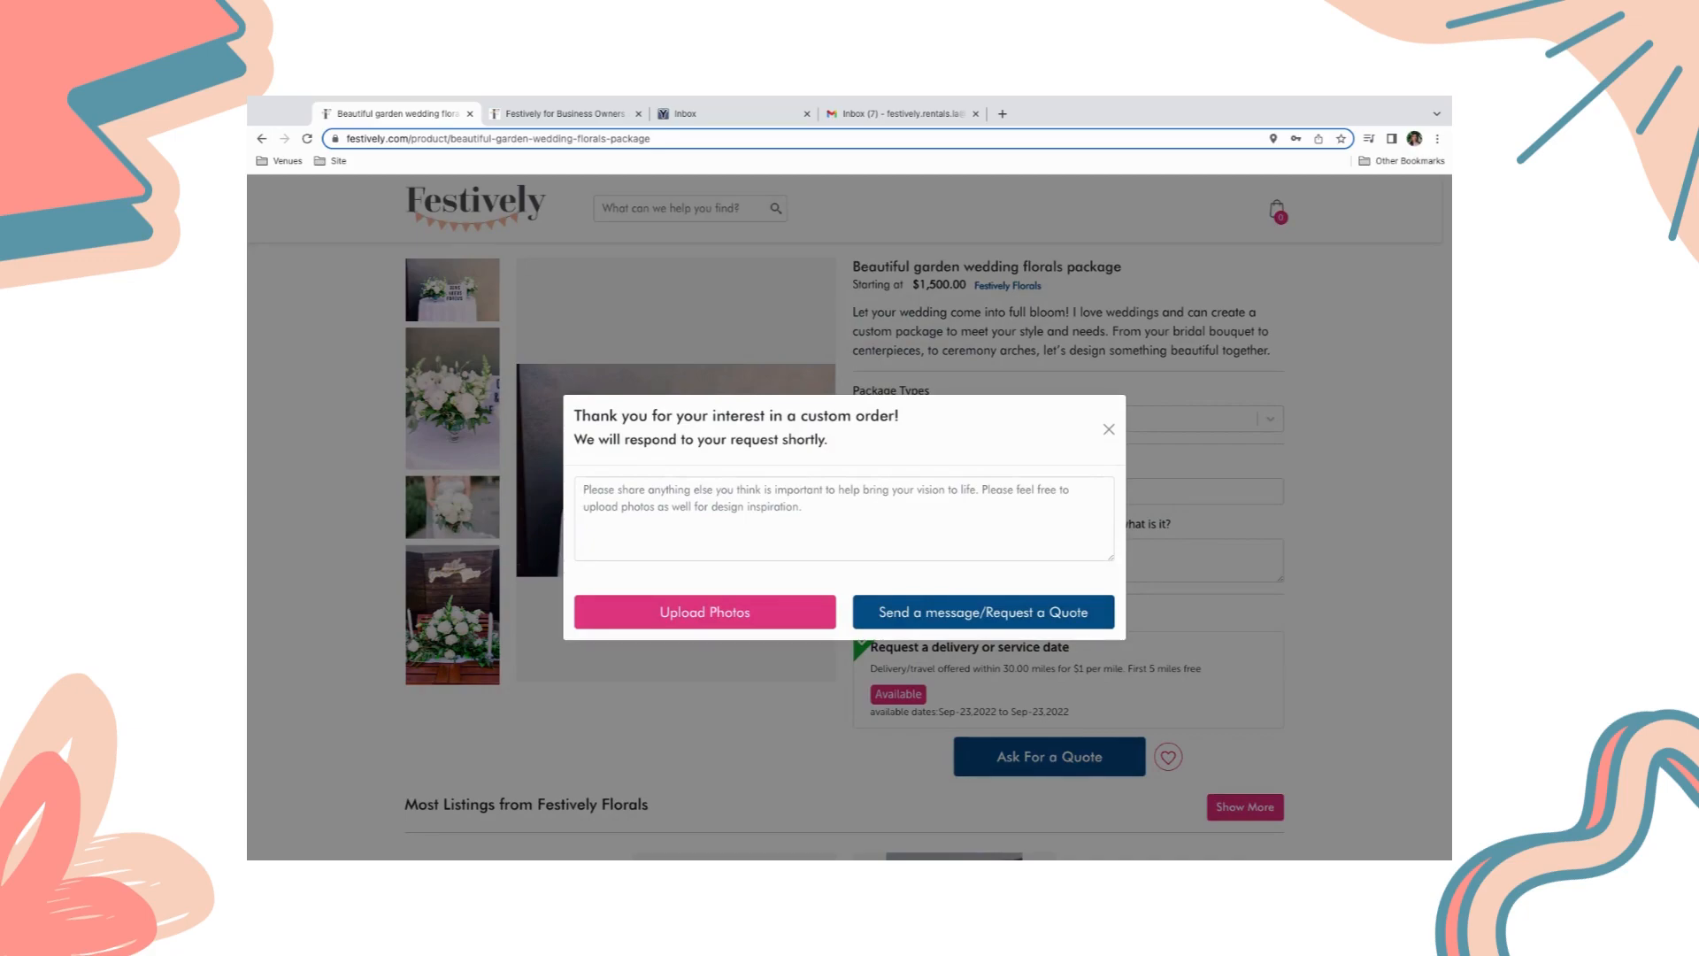
pyautogui.write("I'm")
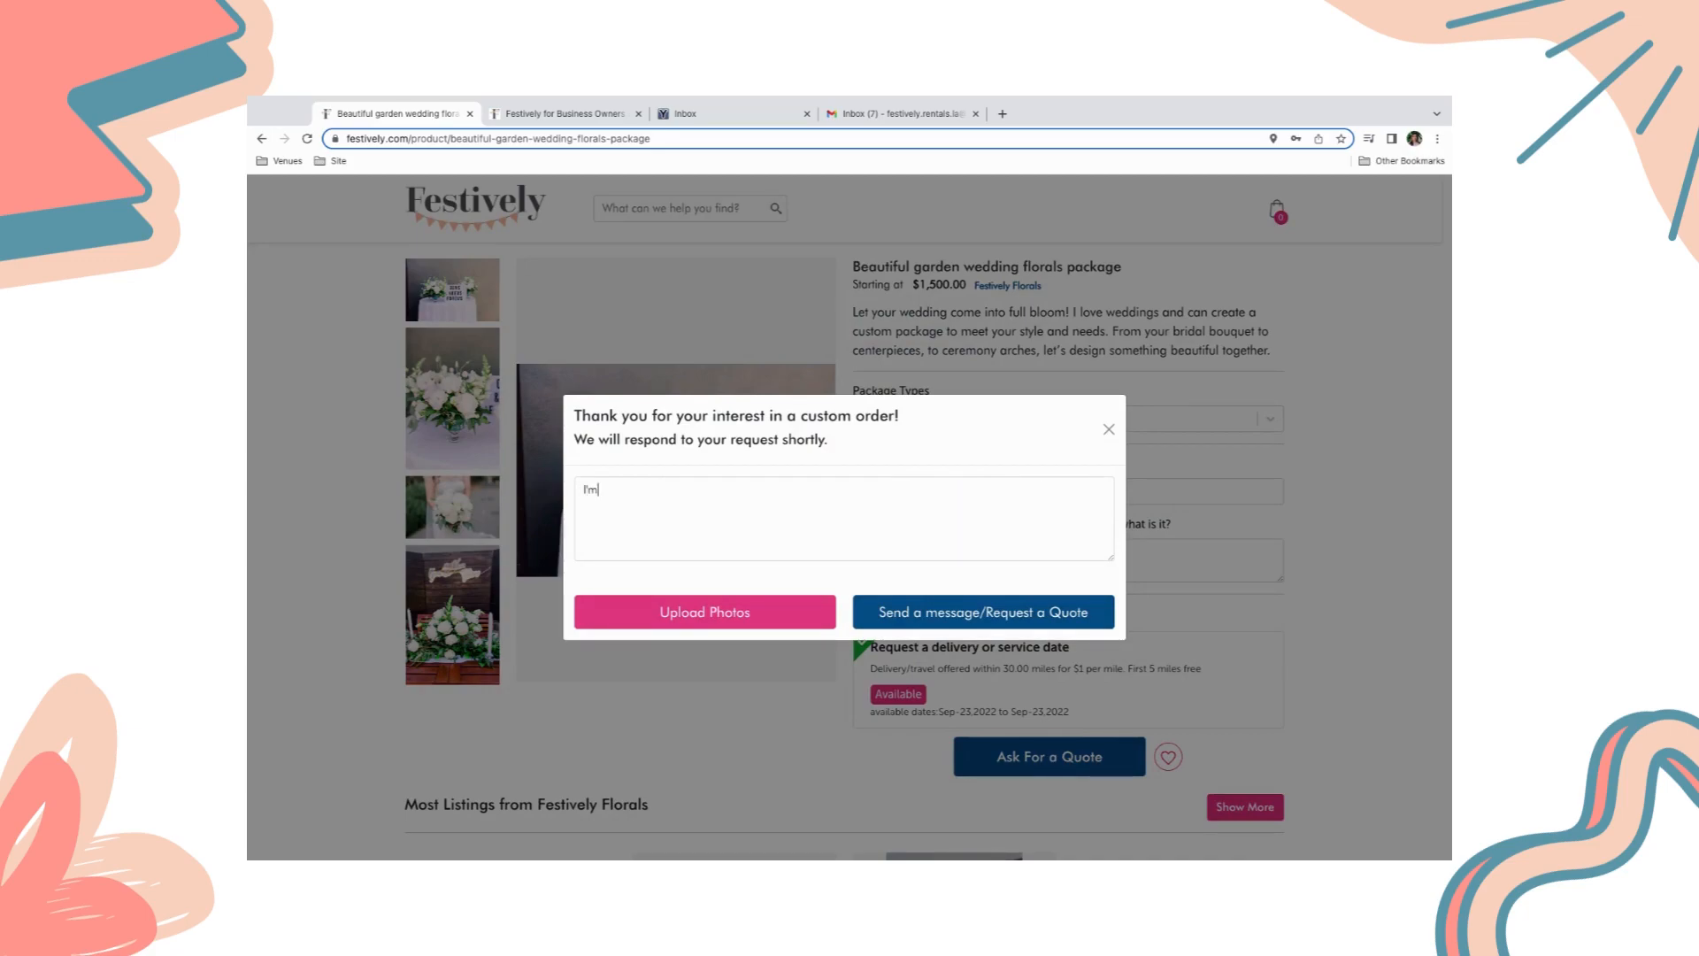
pyautogui.write(' really interested in working with you....')
pyautogui.click(967, 613)
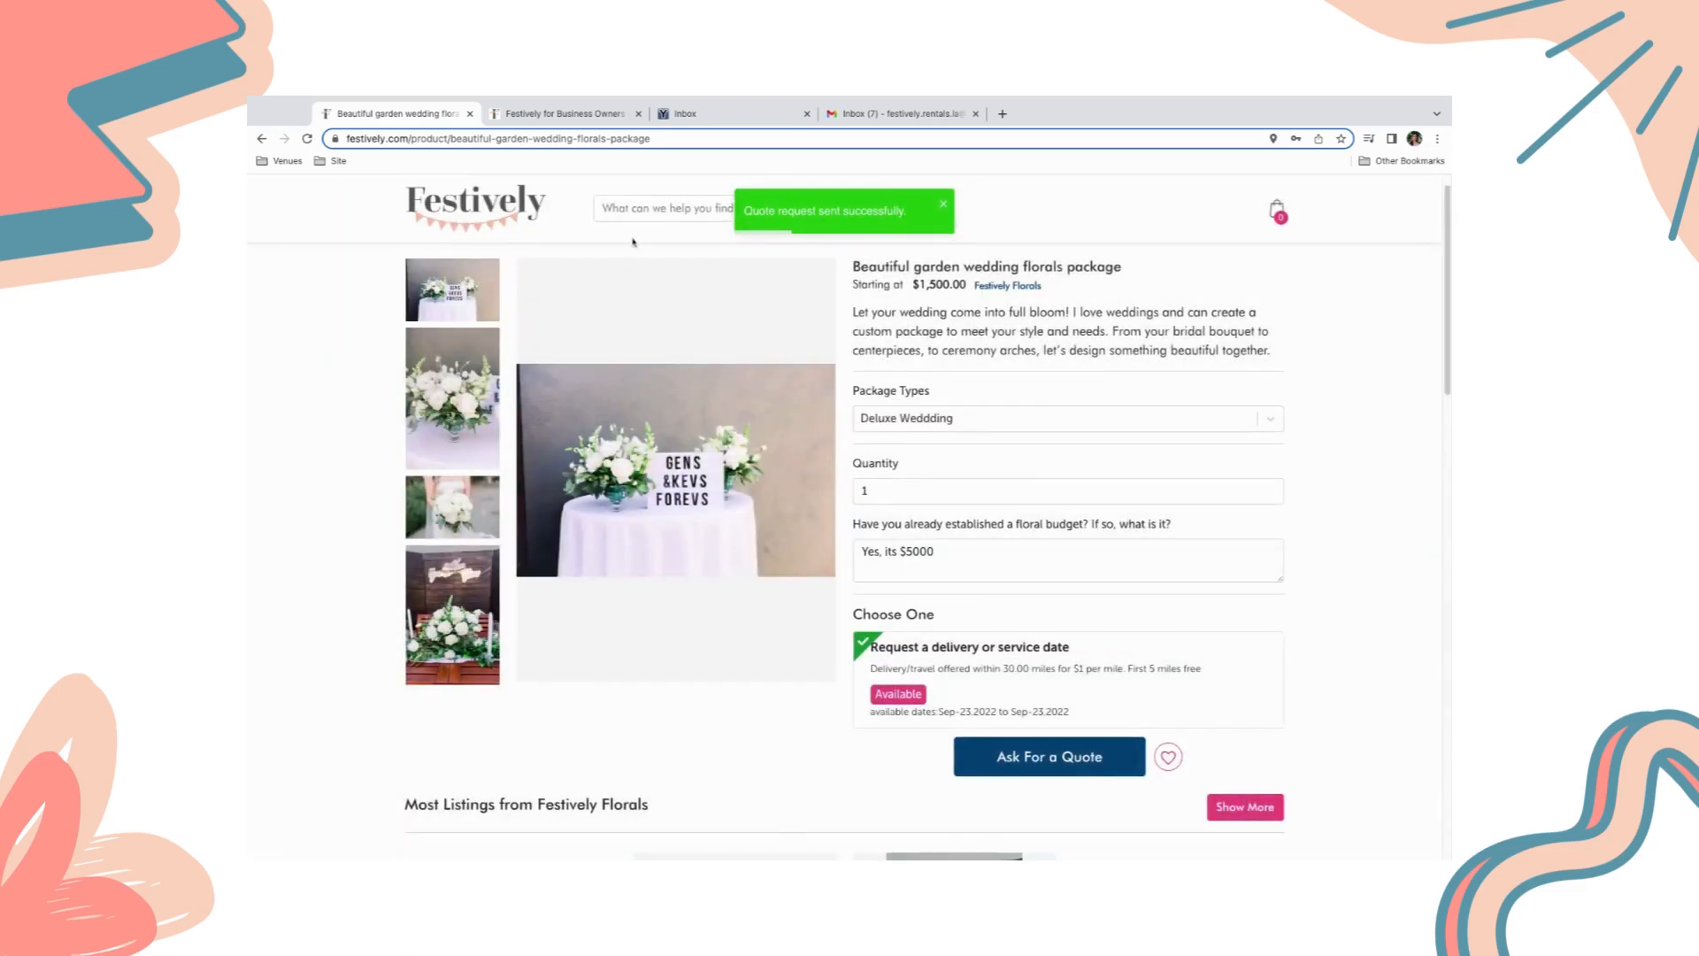
# Switch to Festively for Business, open the newest florals package quote request, and reply "That's great ..." without a price.
pyautogui.click(572, 112)
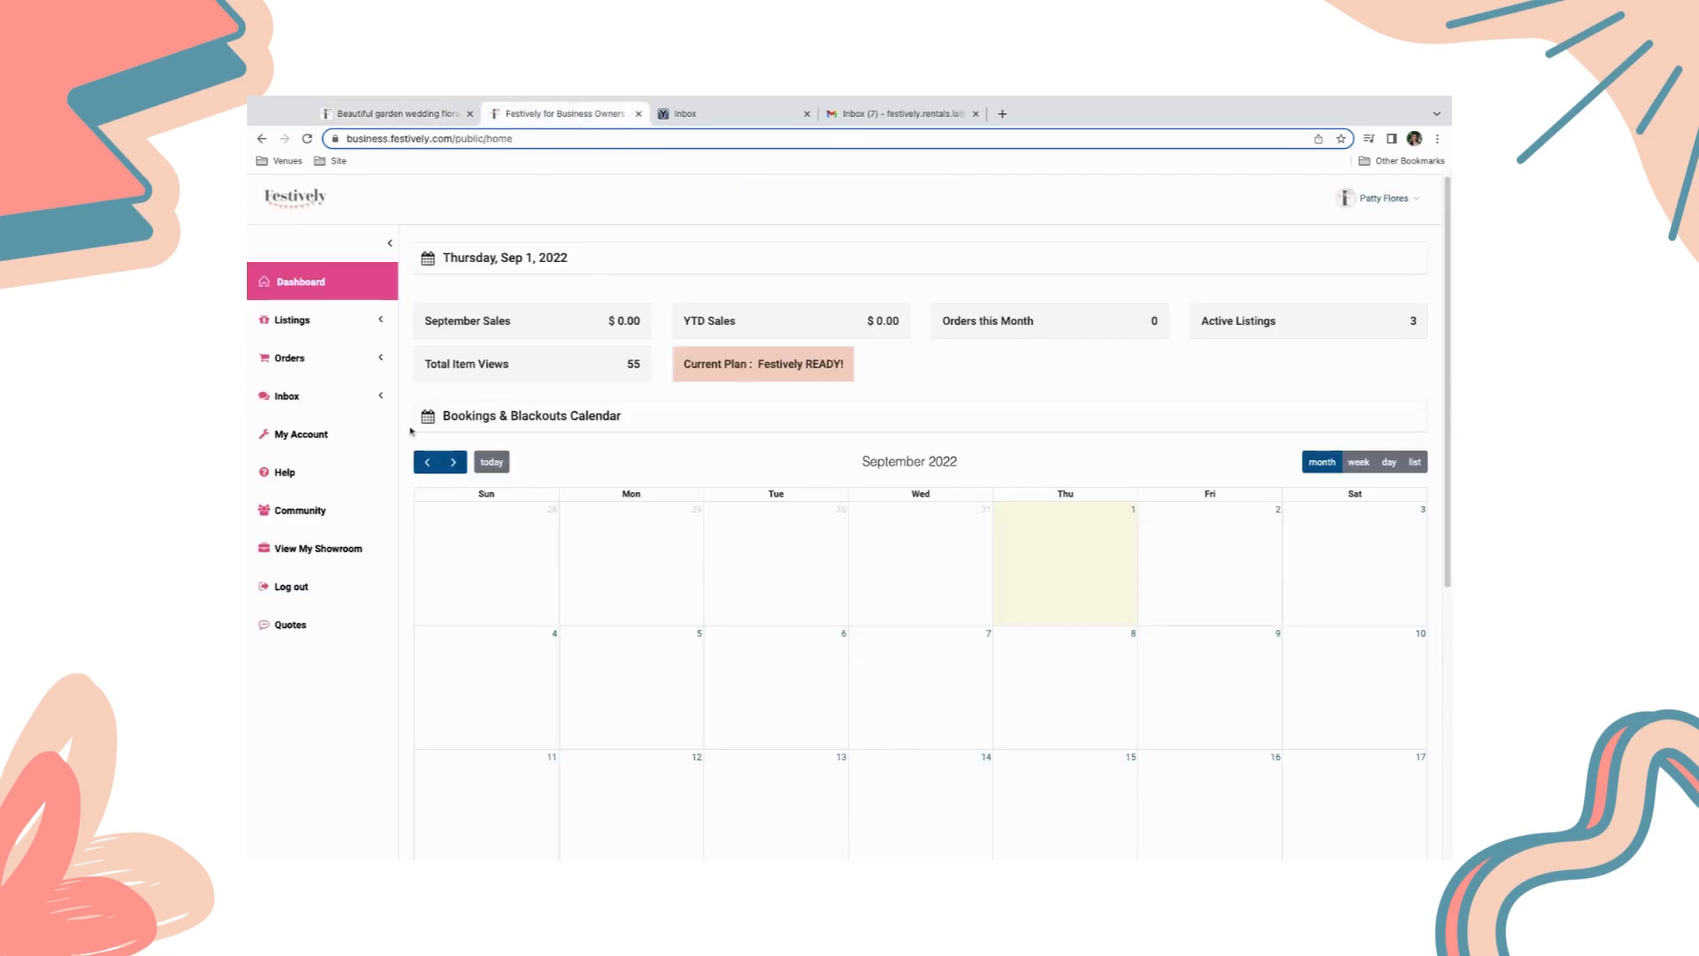
pyautogui.click(316, 633)
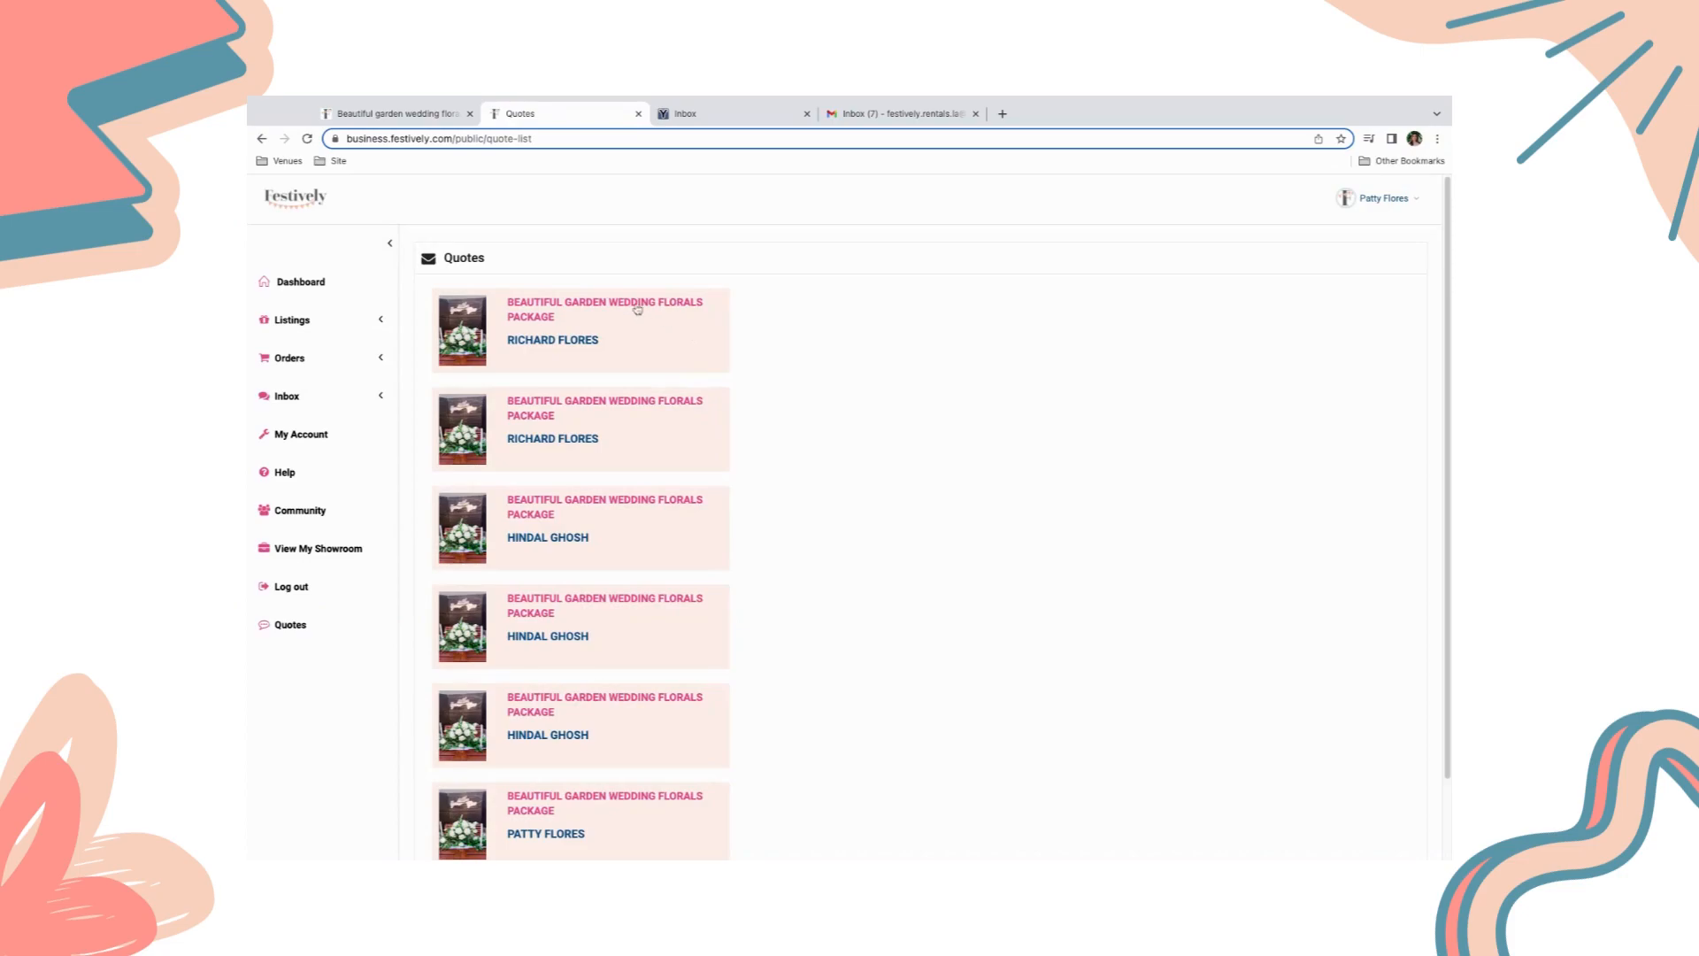
pyautogui.click(637, 309)
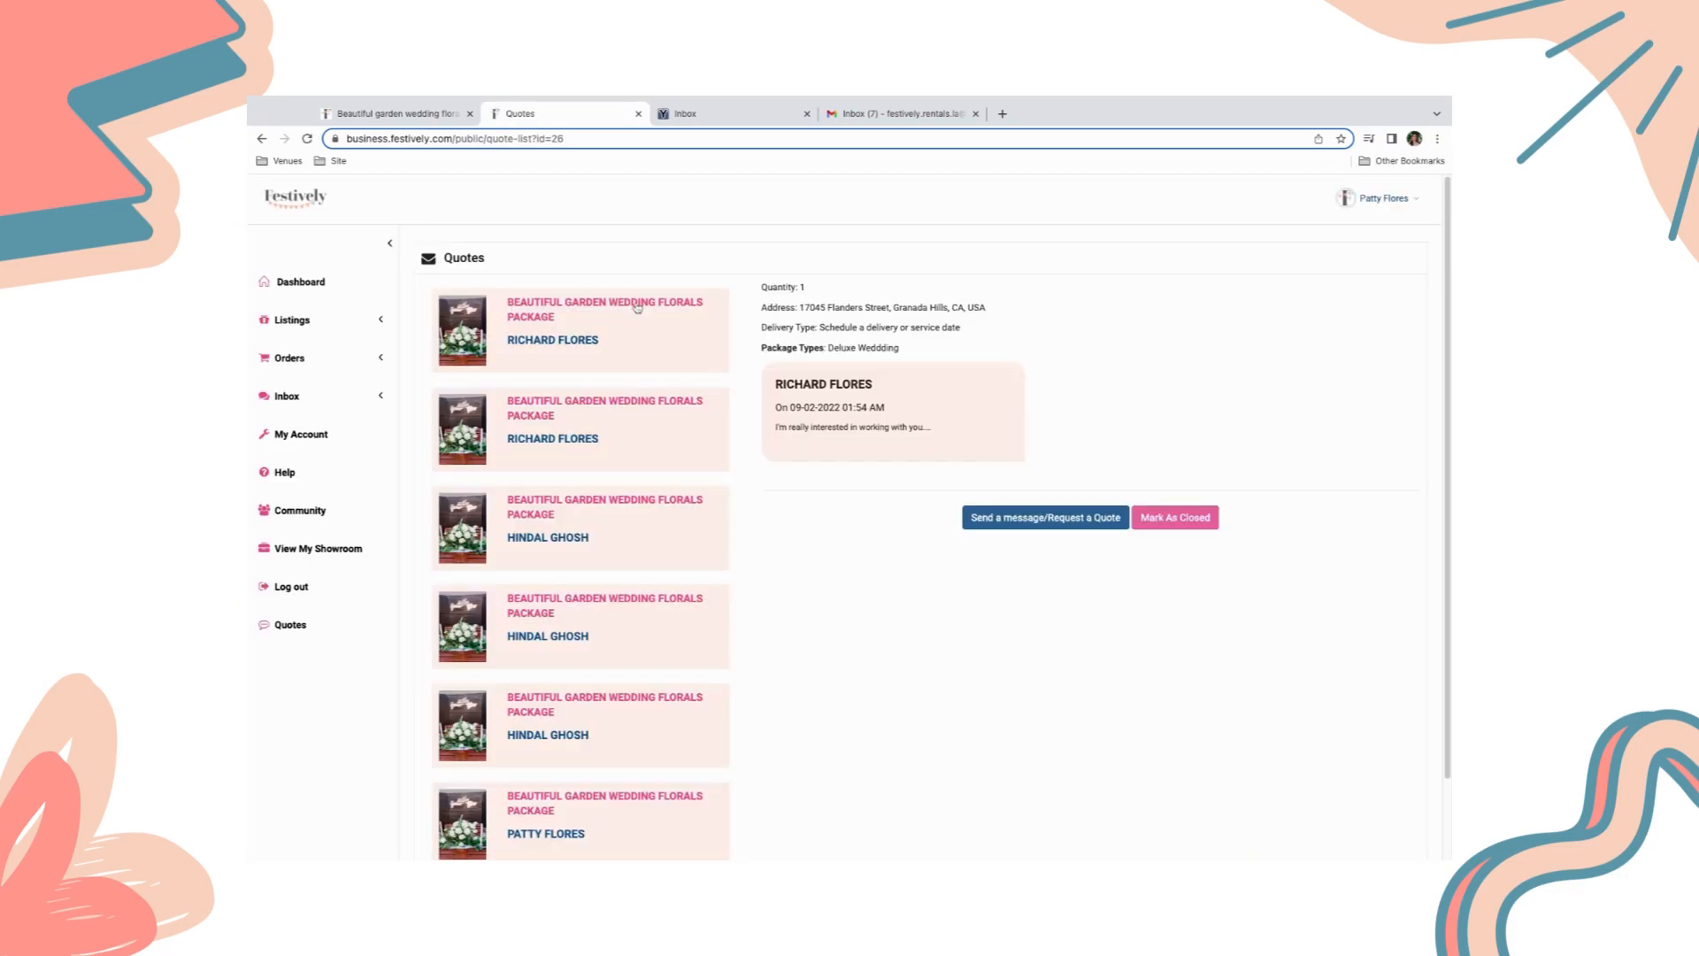
pyautogui.click(1064, 526)
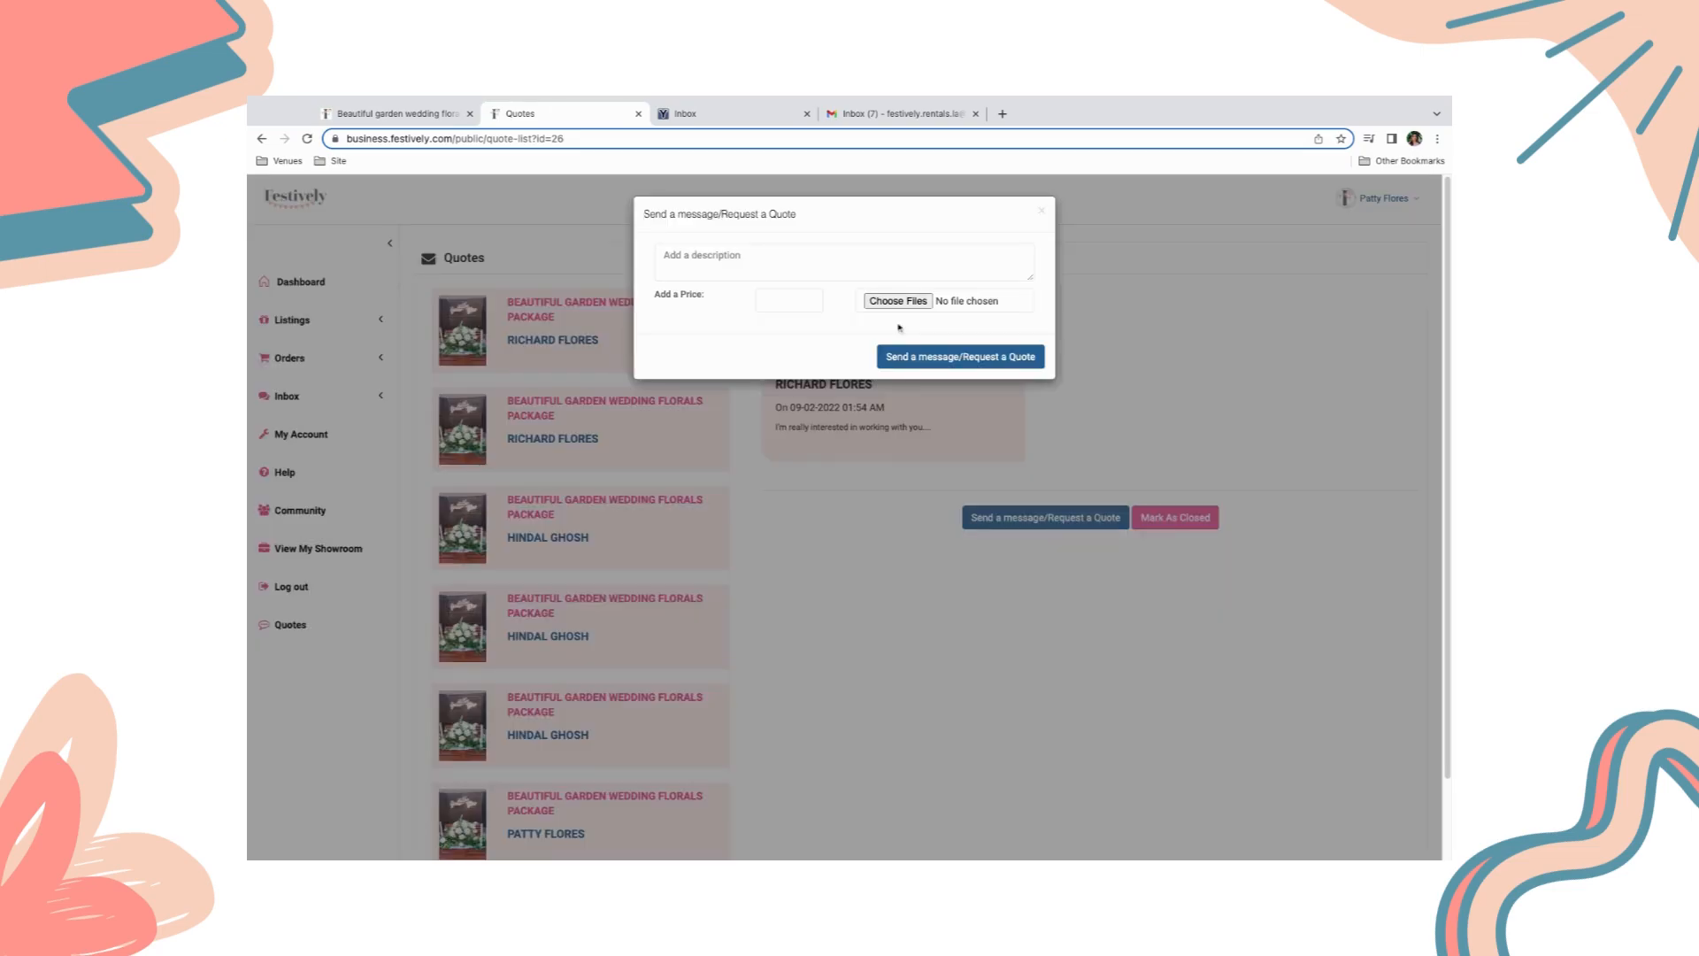
pyautogui.write("That's great ...")
pyautogui.click(997, 356)
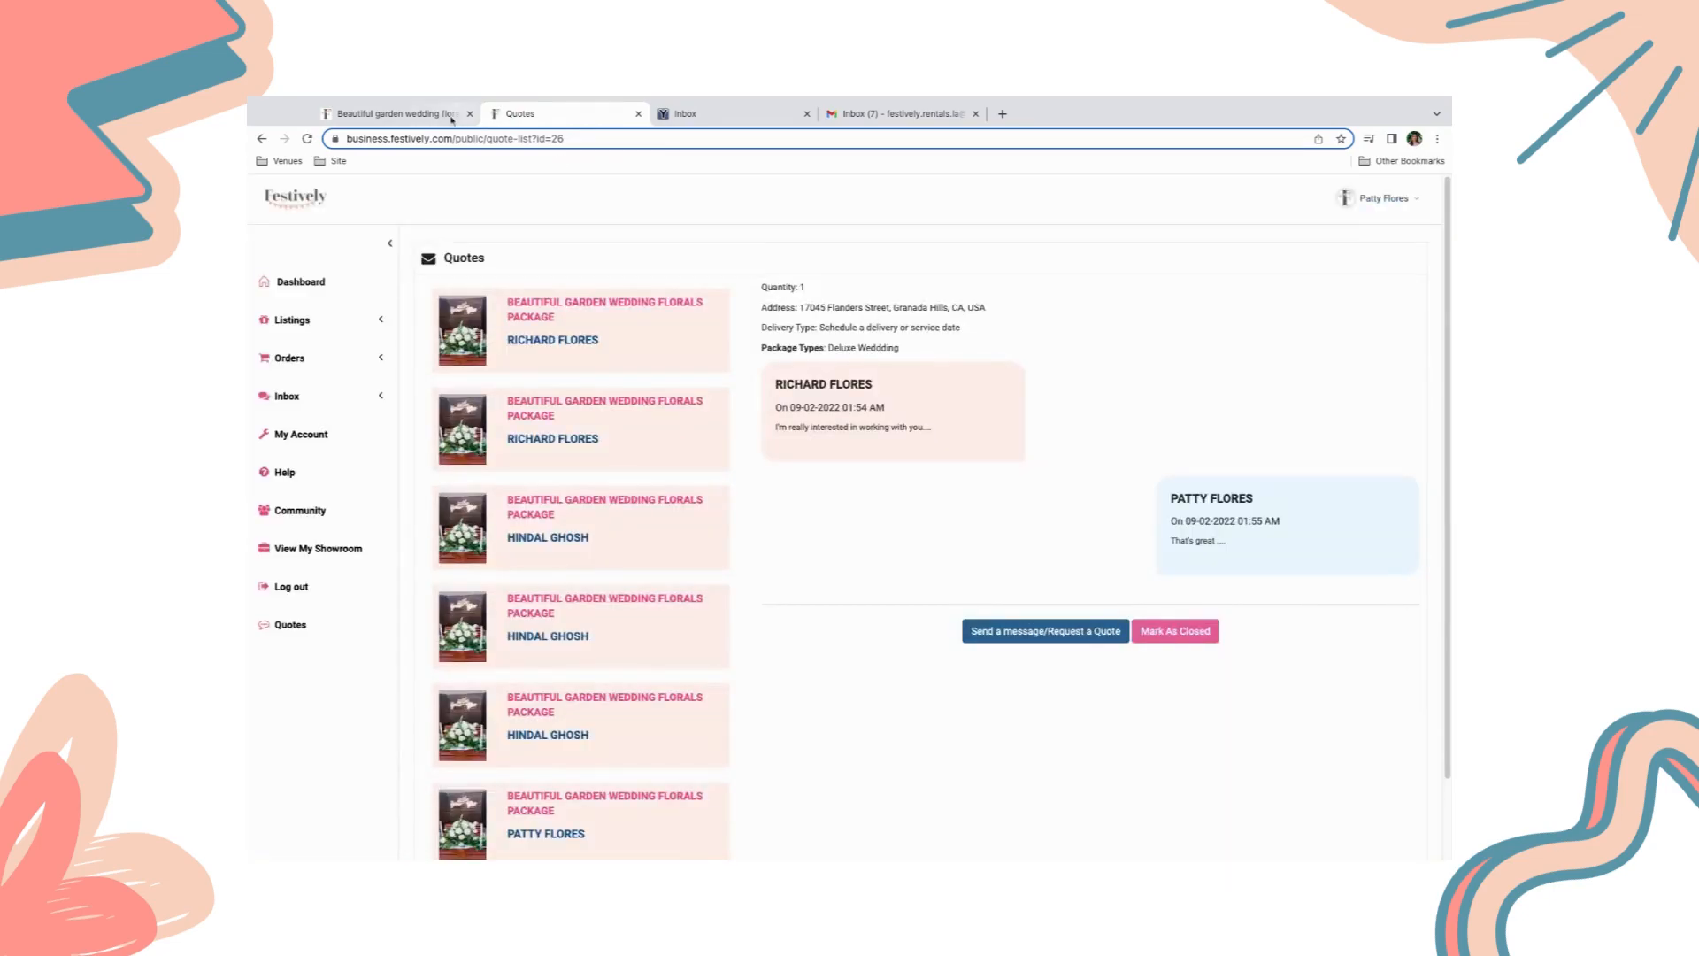
# Return to the customer storefront and view the florals package conversation among the account's quotes.
pyautogui.click(419, 116)
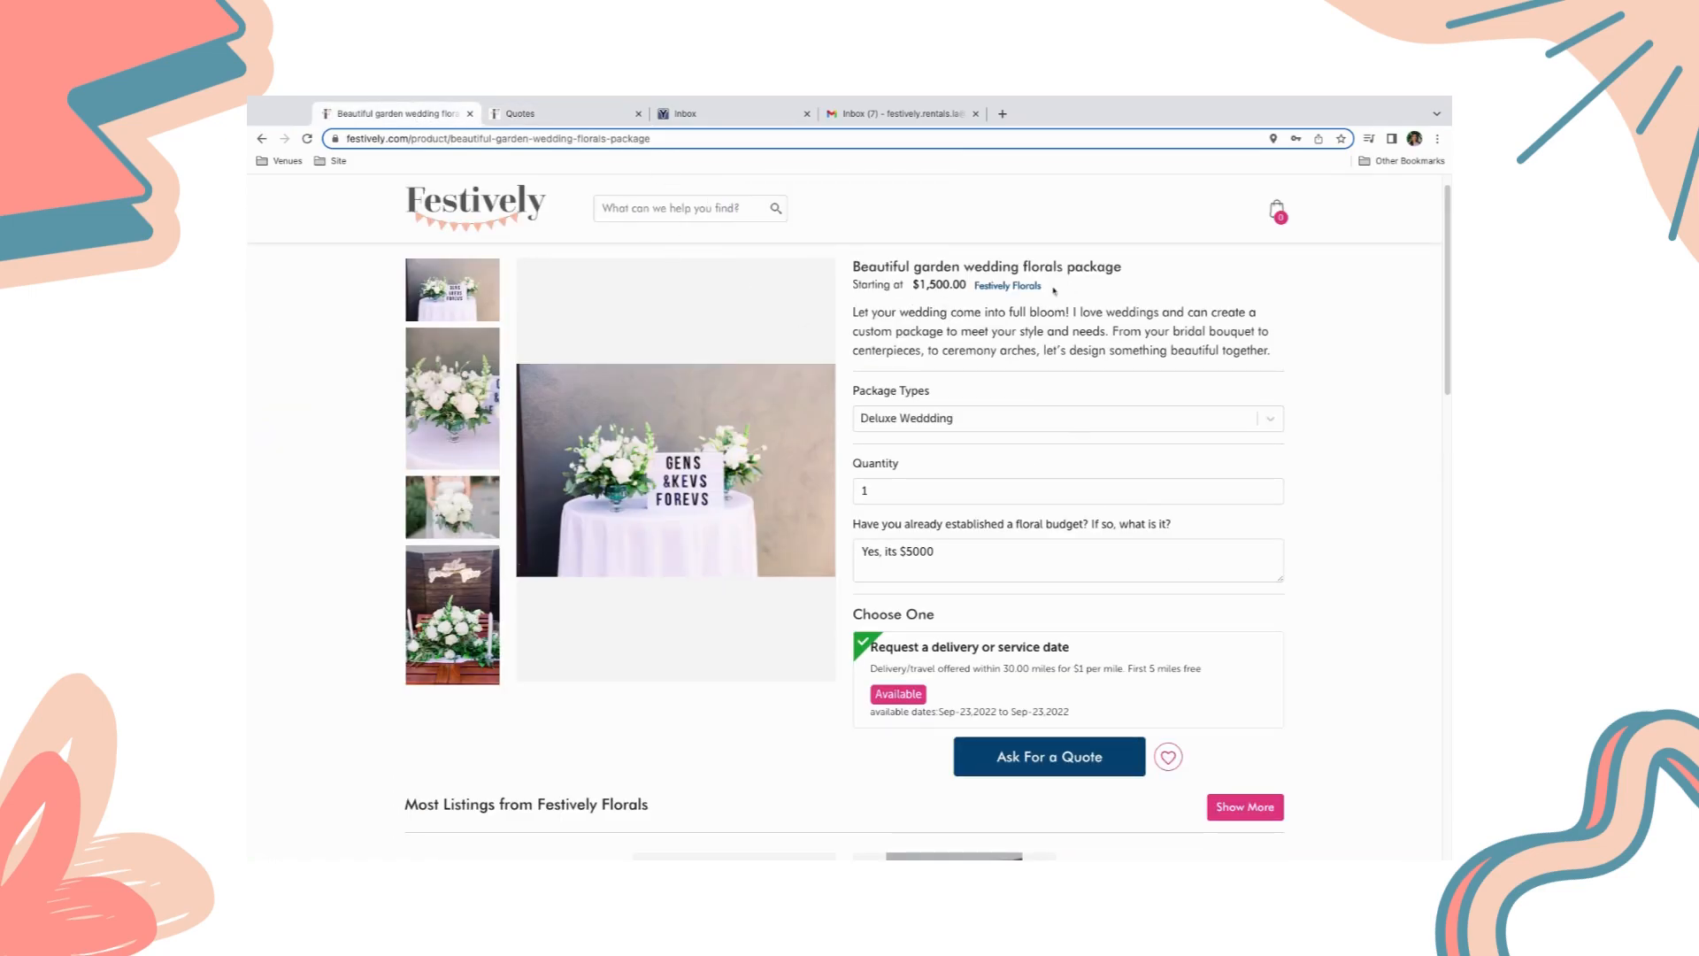
pyautogui.scroll(1, 741, 327)
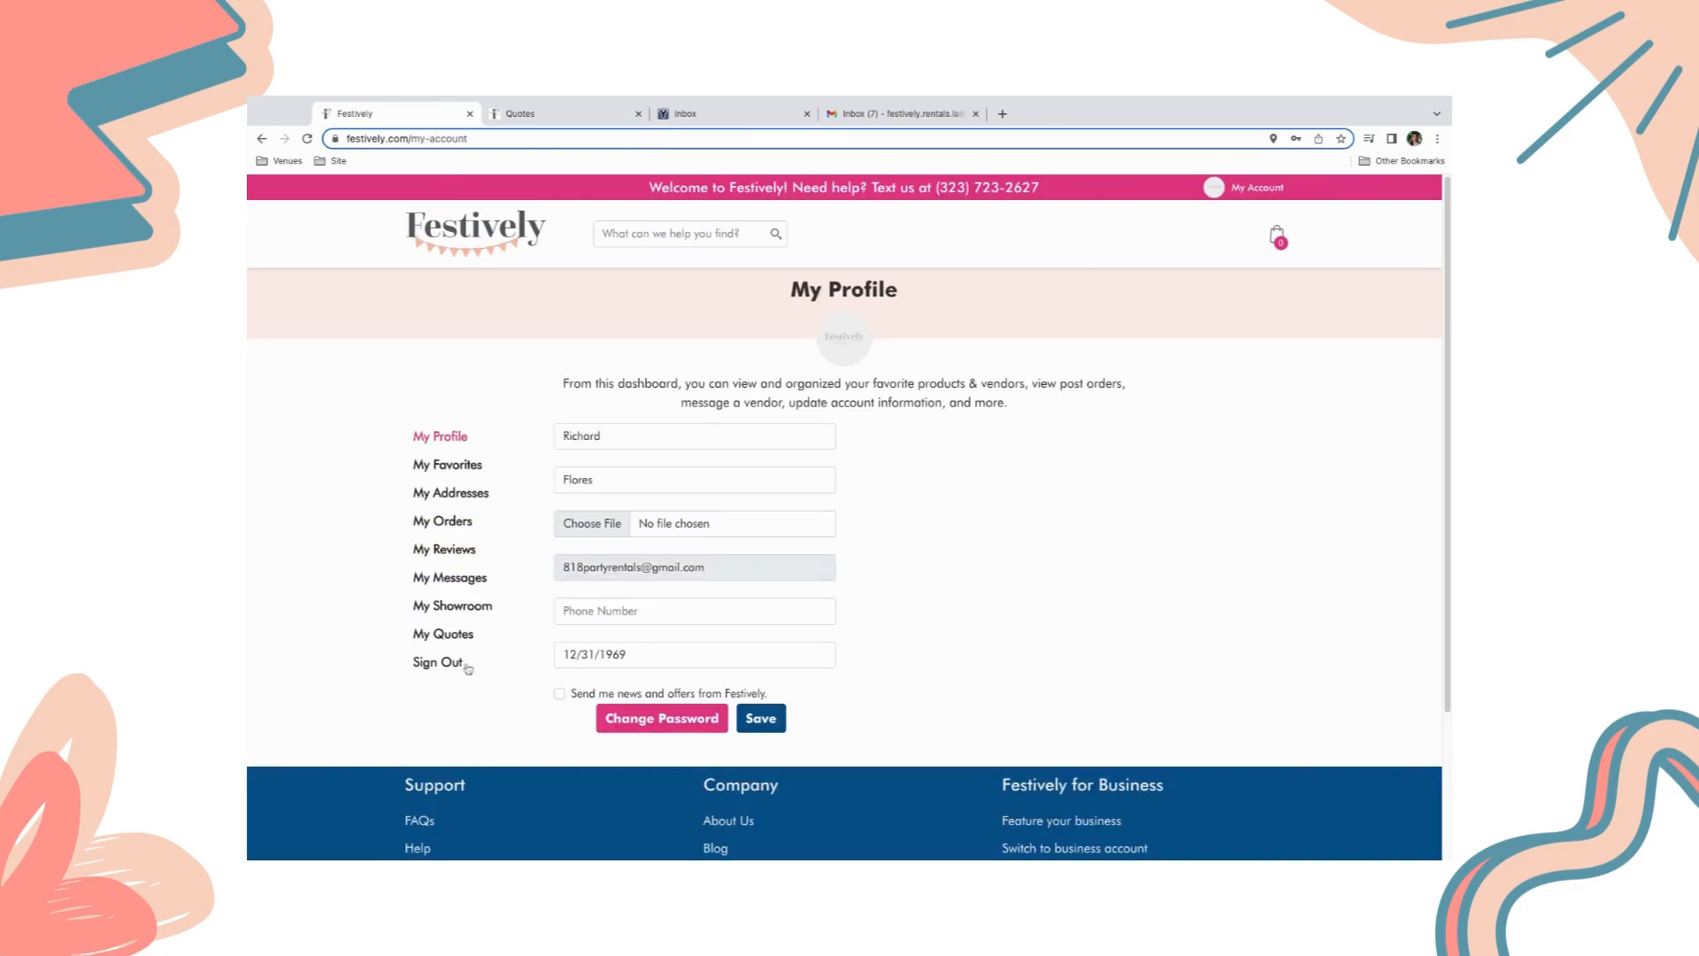
pyautogui.click(458, 643)
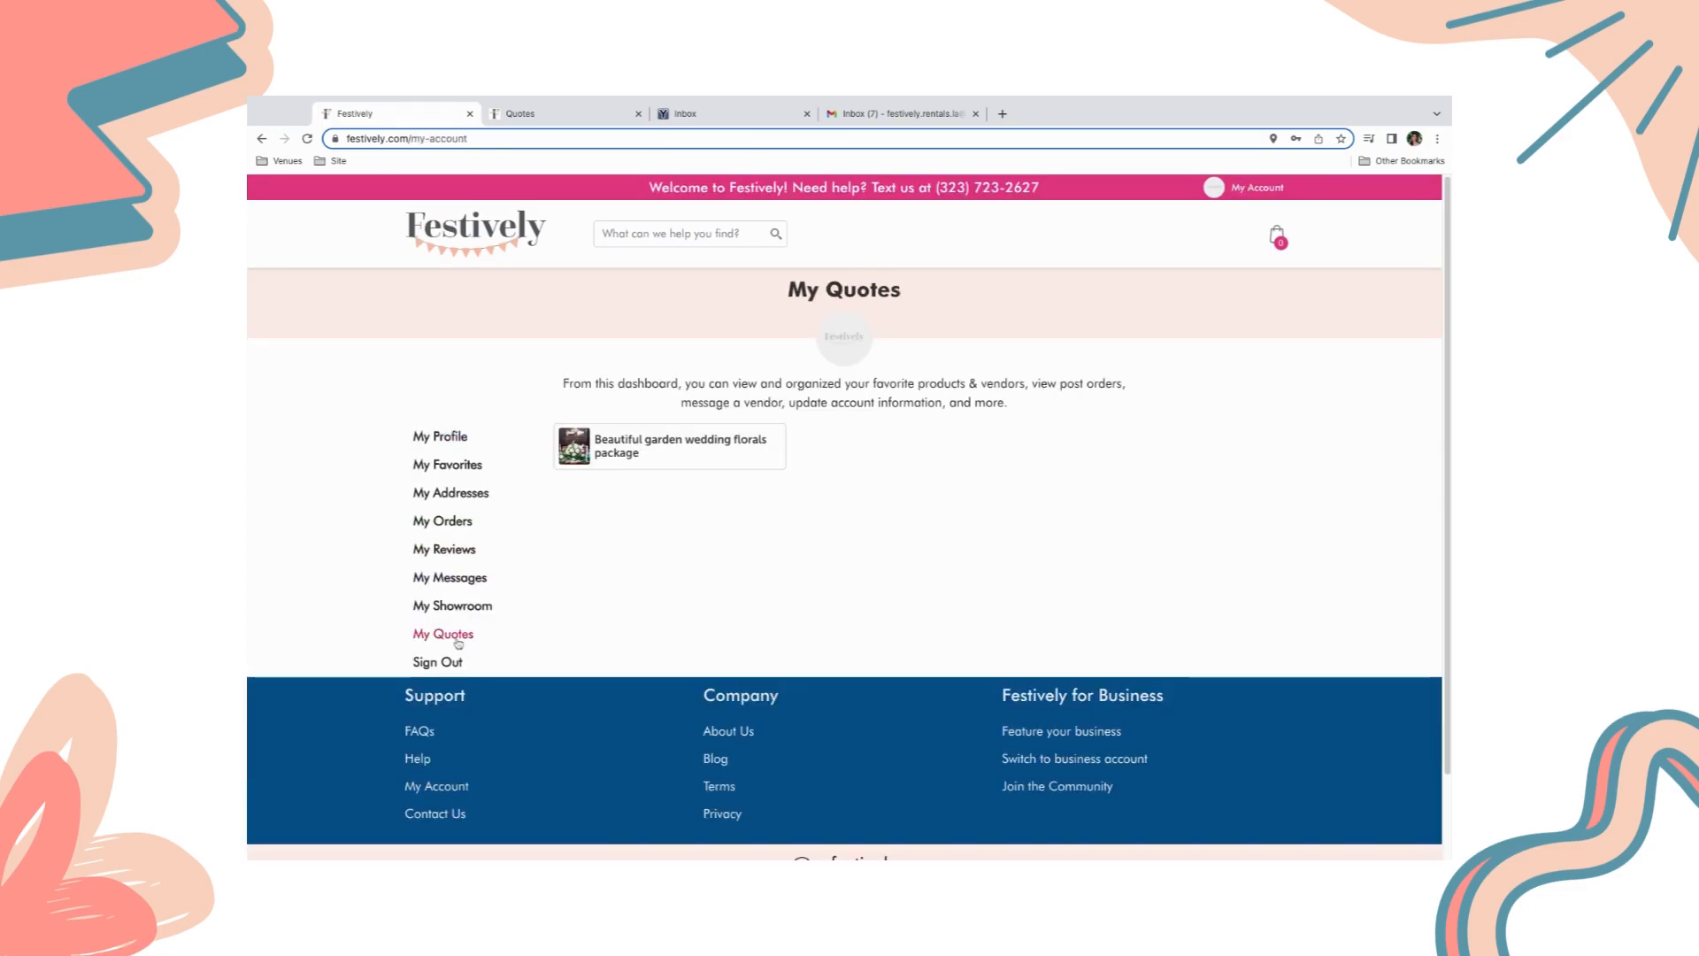
pyautogui.click(648, 447)
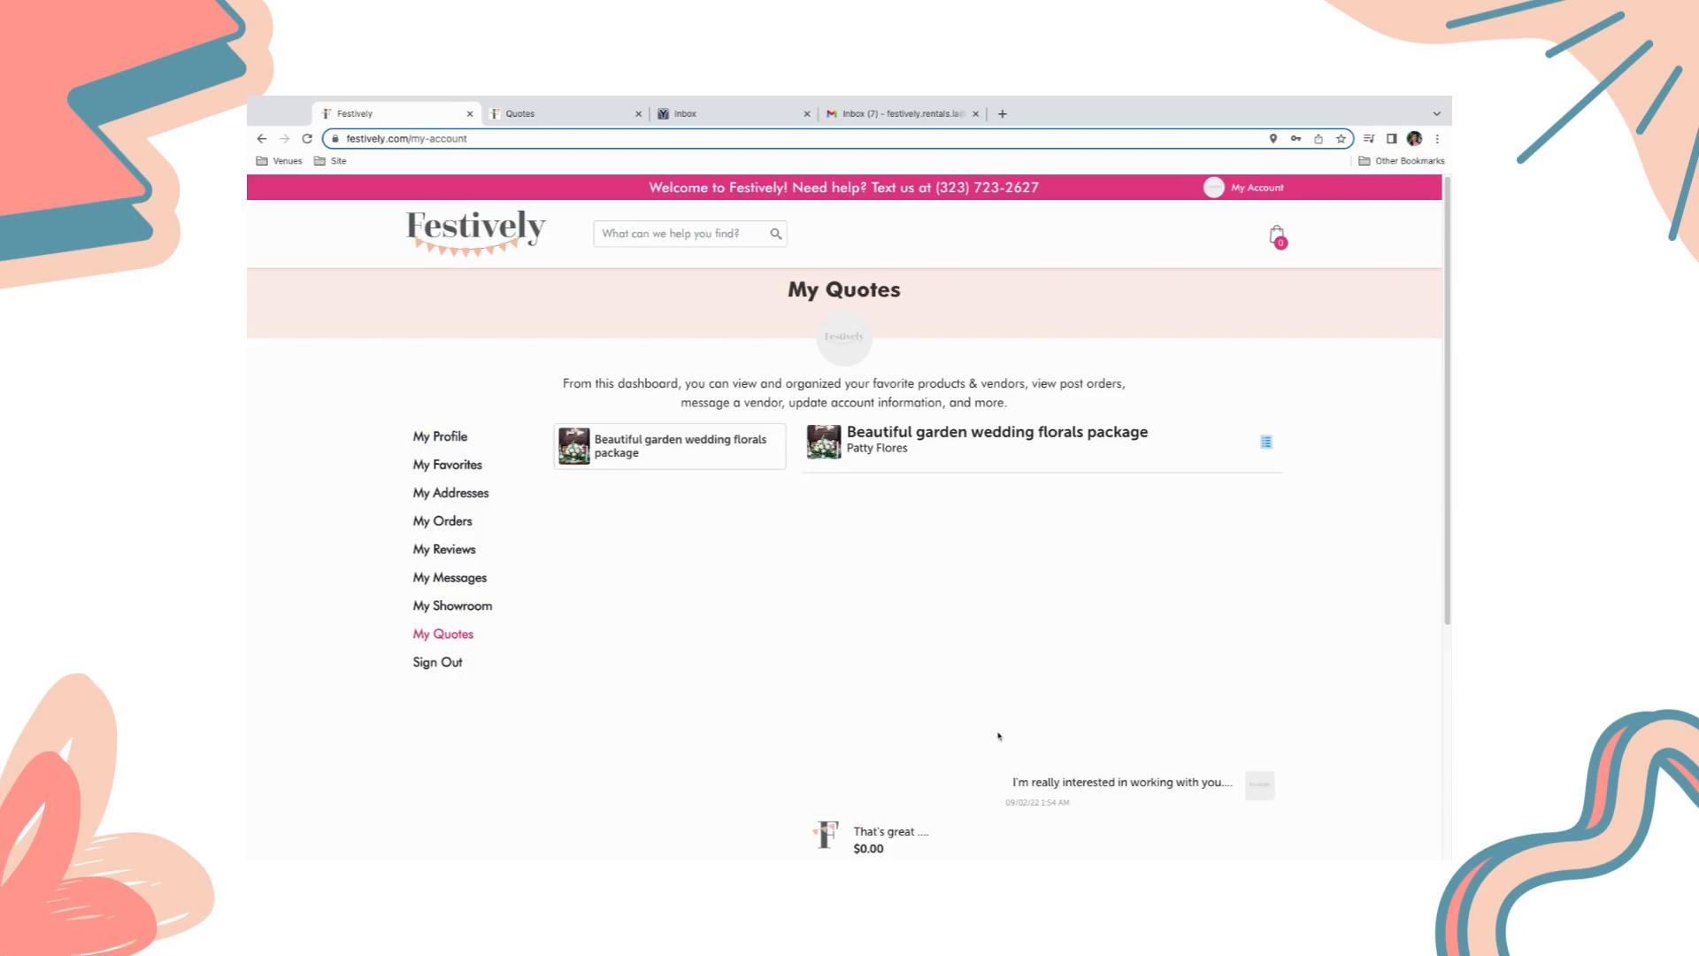
pyautogui.scroll(-1, 998, 737)
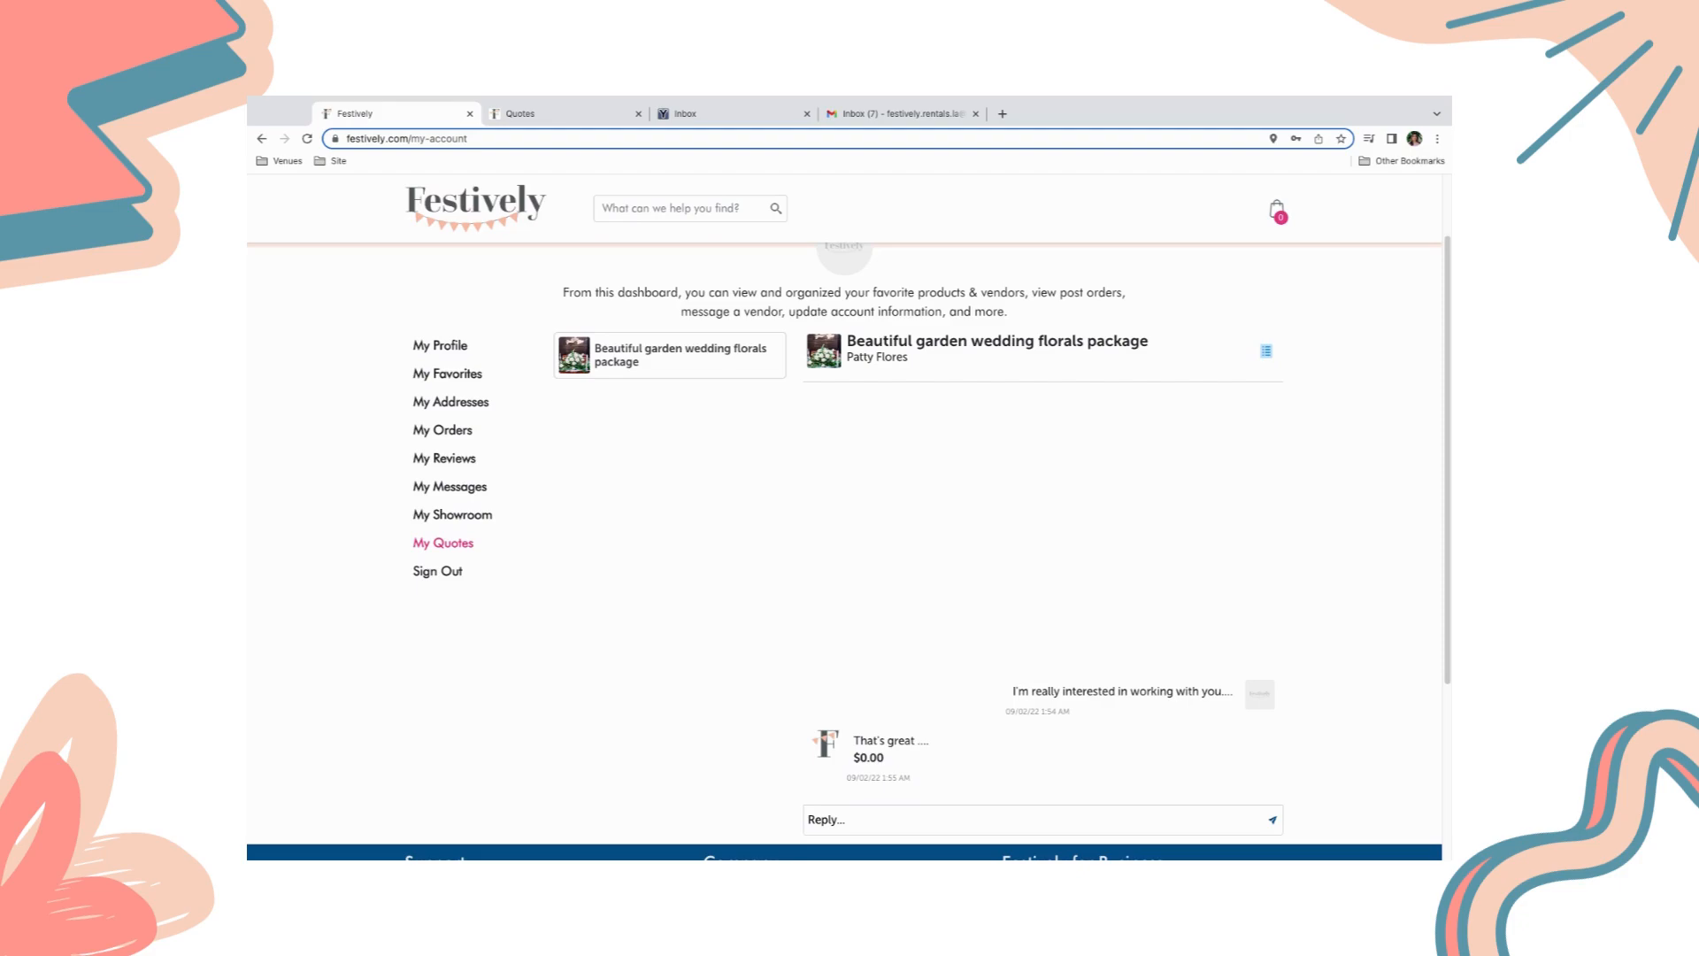
pyautogui.scroll(-1, 954, 790)
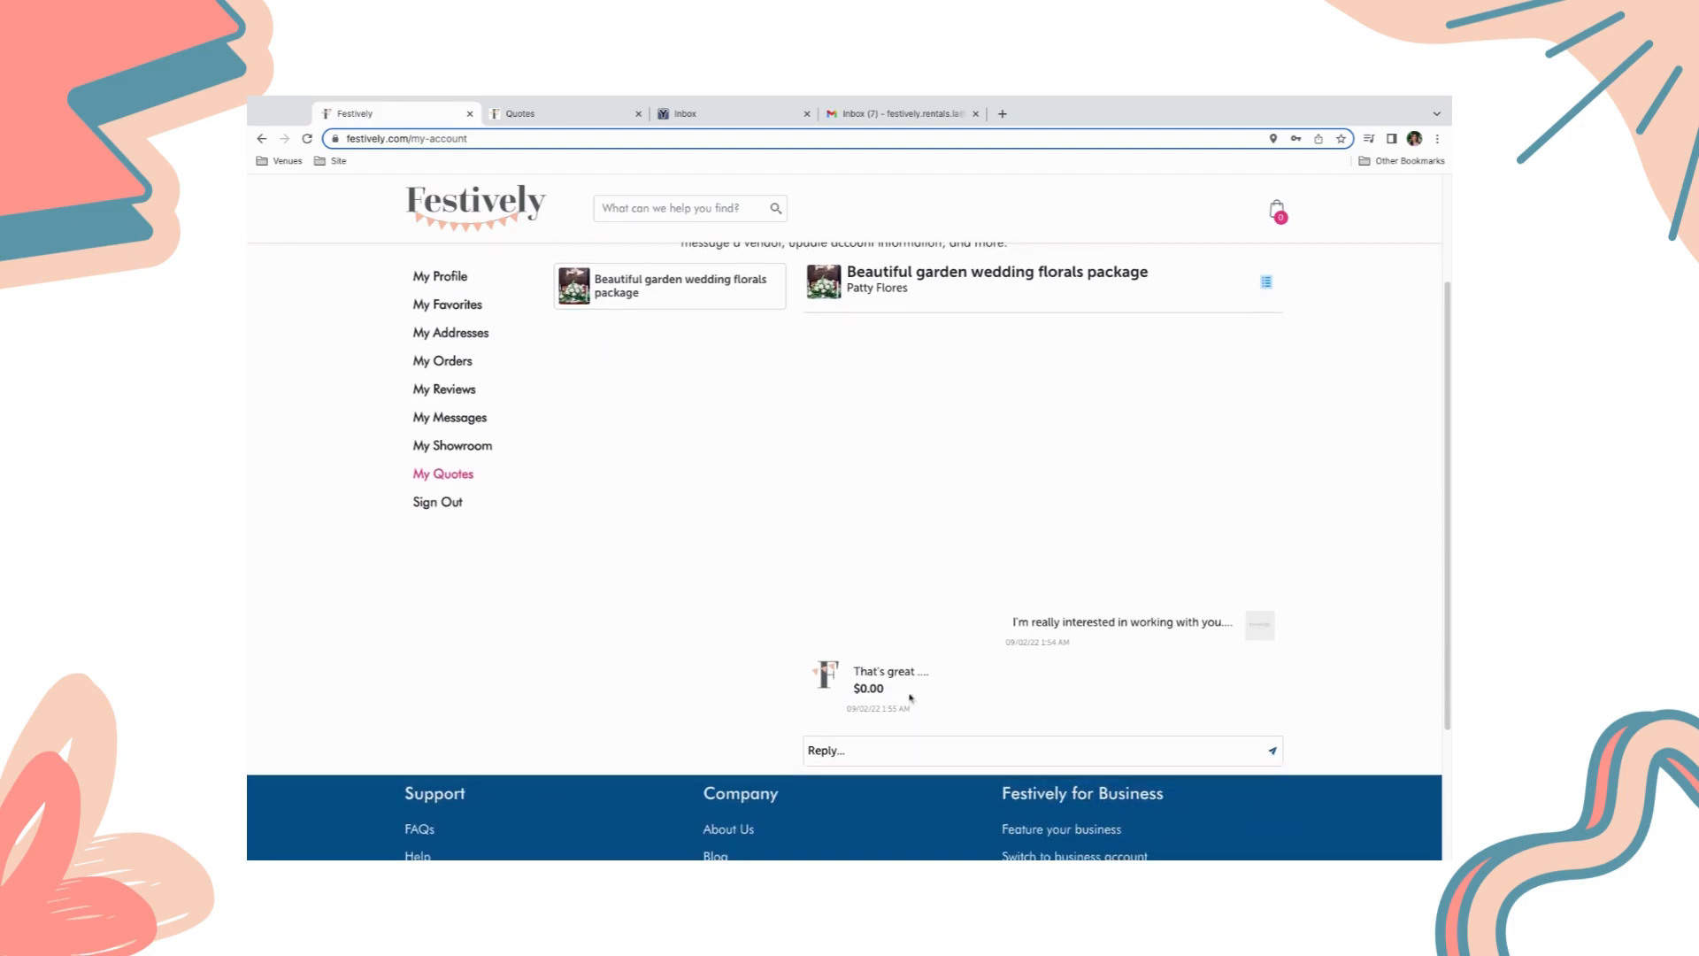
# Reply to the vendor in the quote conversation with "Let's do it".
pyautogui.click(858, 756)
pyautogui.write("Let's do it")
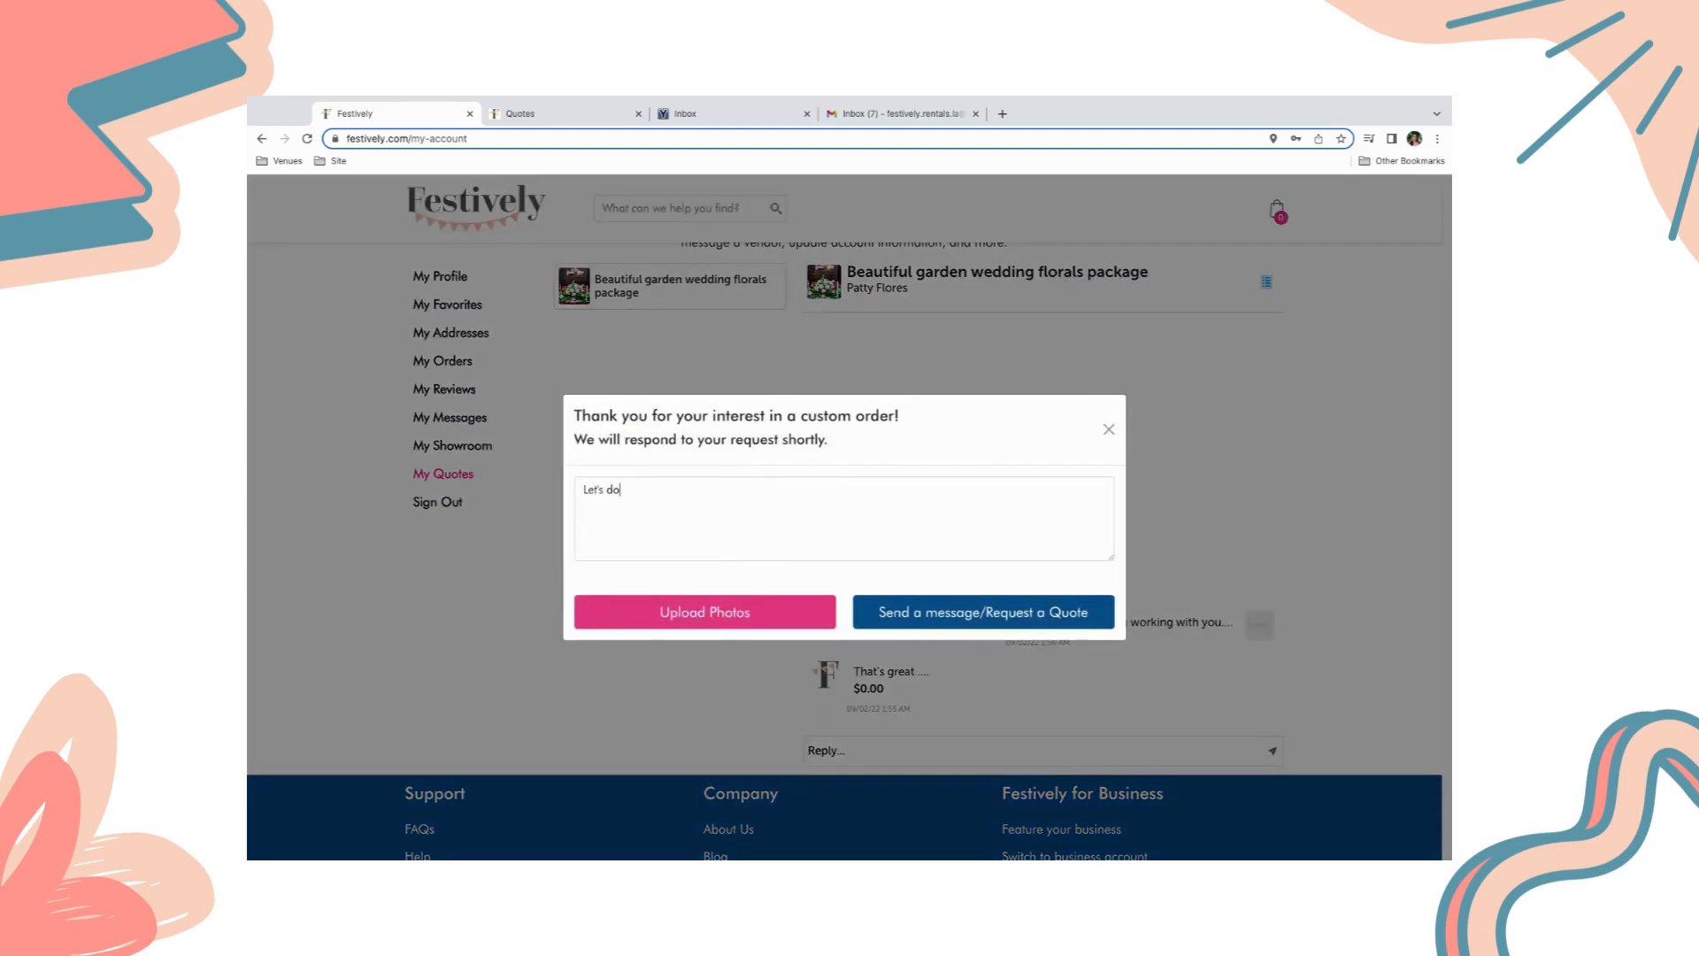
pyautogui.click(981, 610)
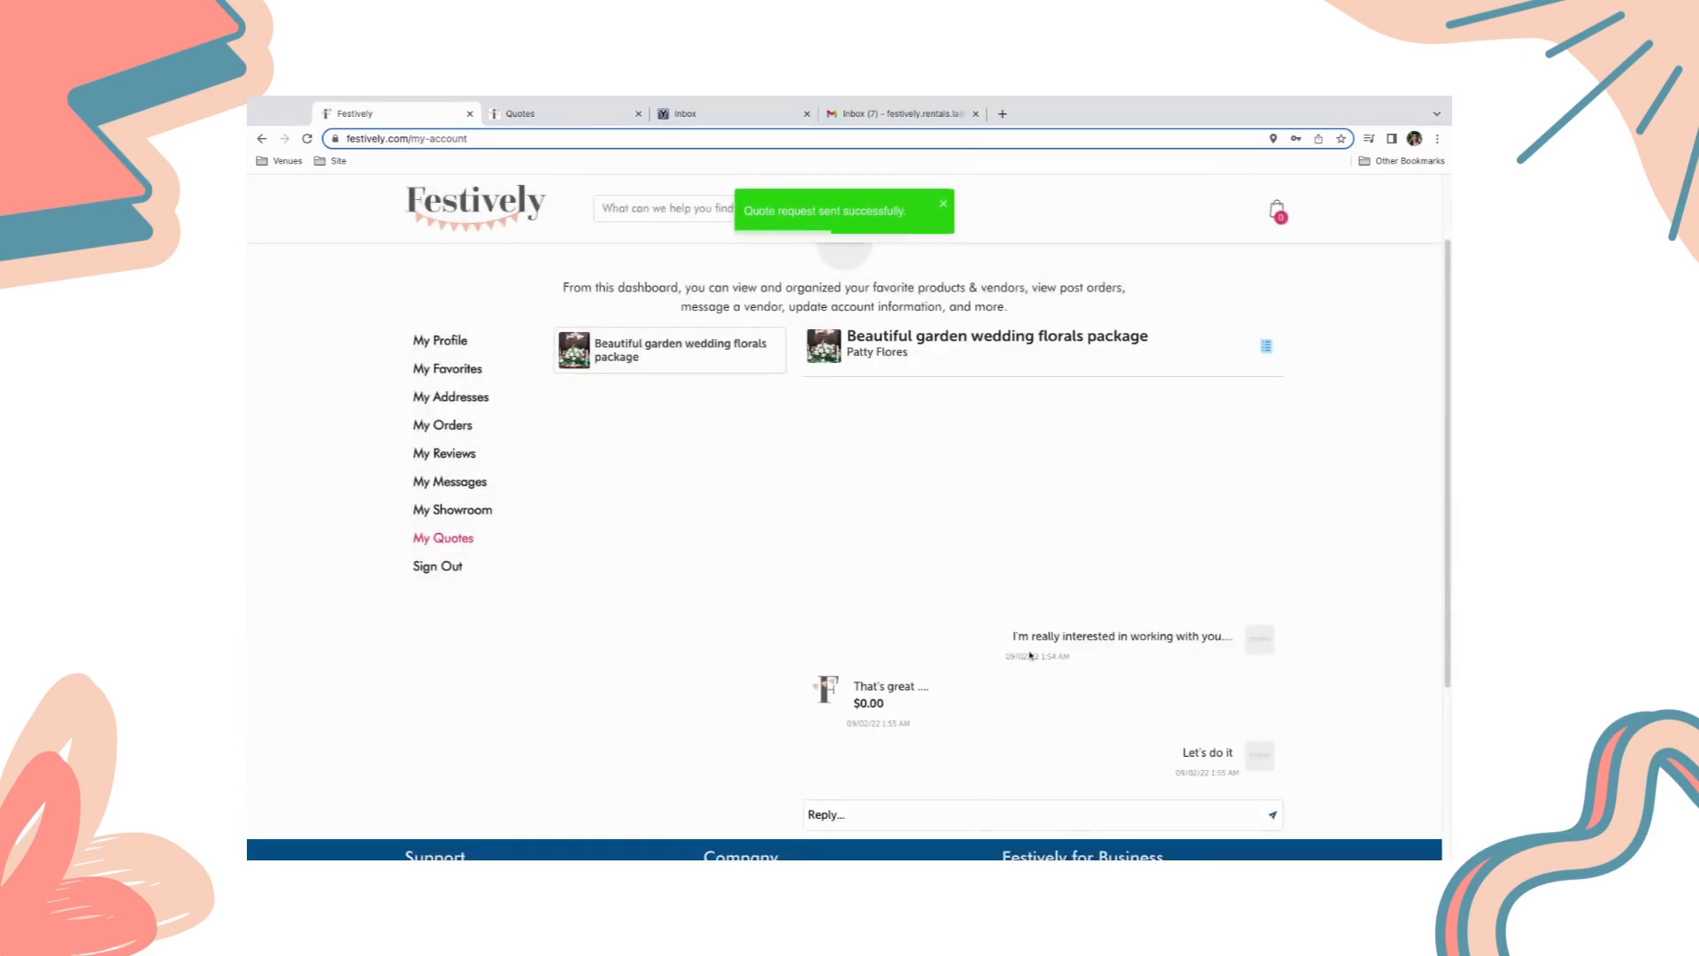
pyautogui.scroll(-1, 1044, 681)
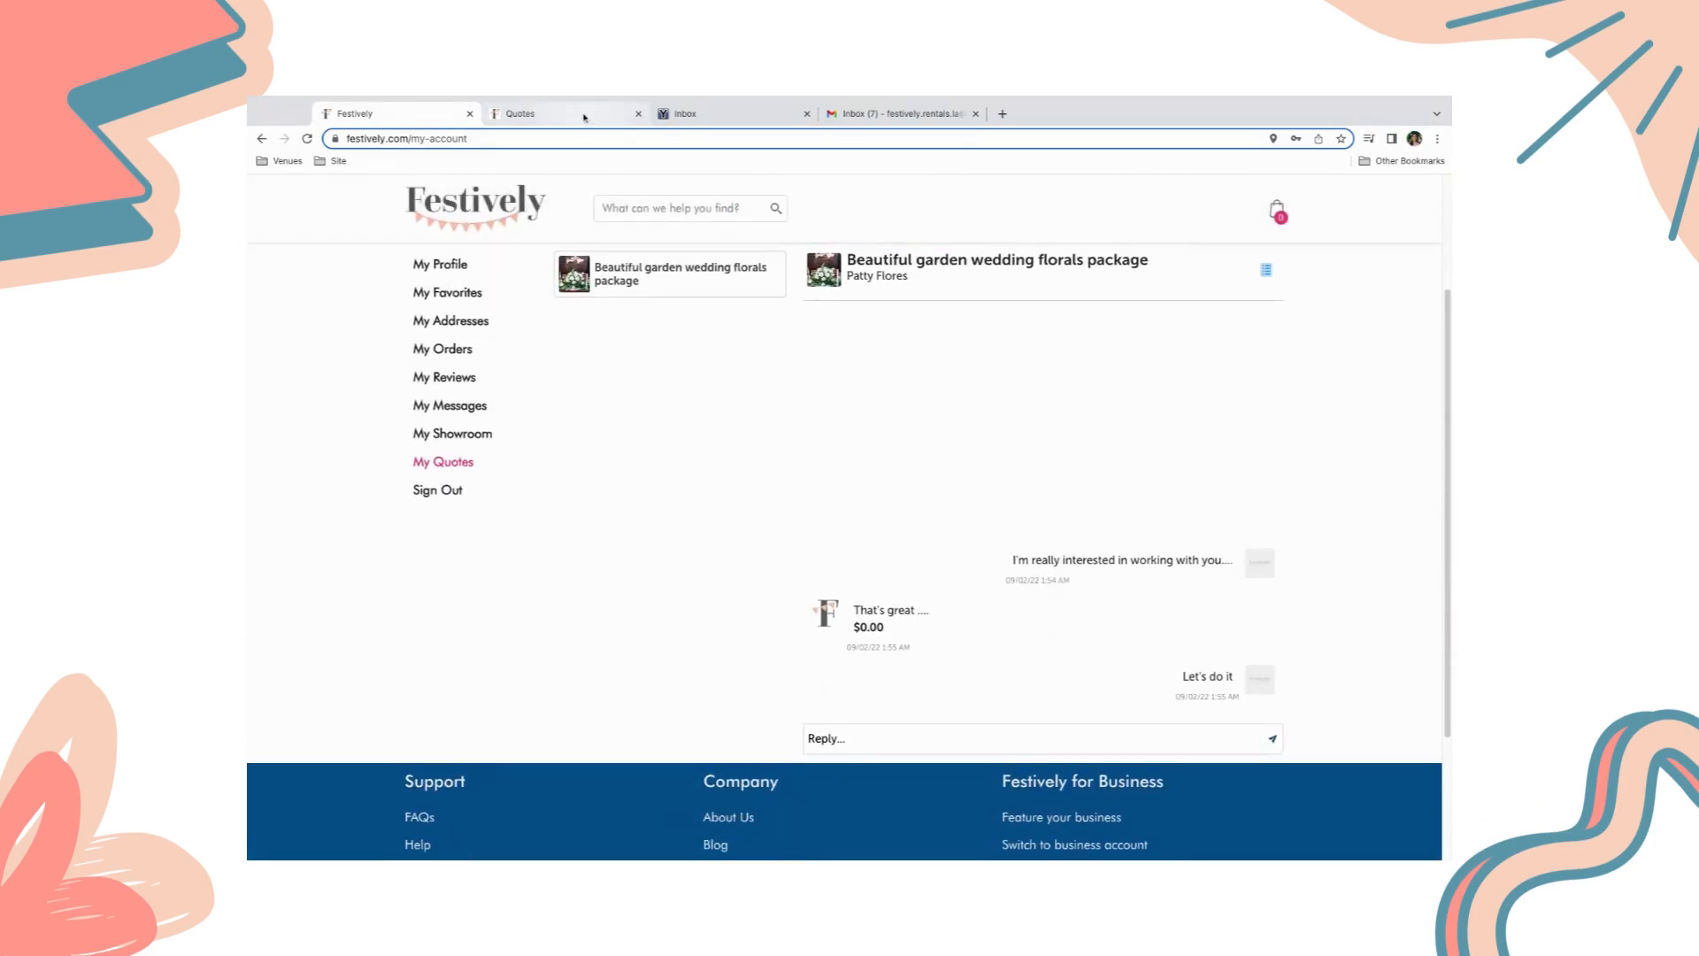
# Reload the business quote conversation and send "We have a deal. Please pay the floral amount in your cart." with a price of 4000.
pyautogui.click(584, 115)
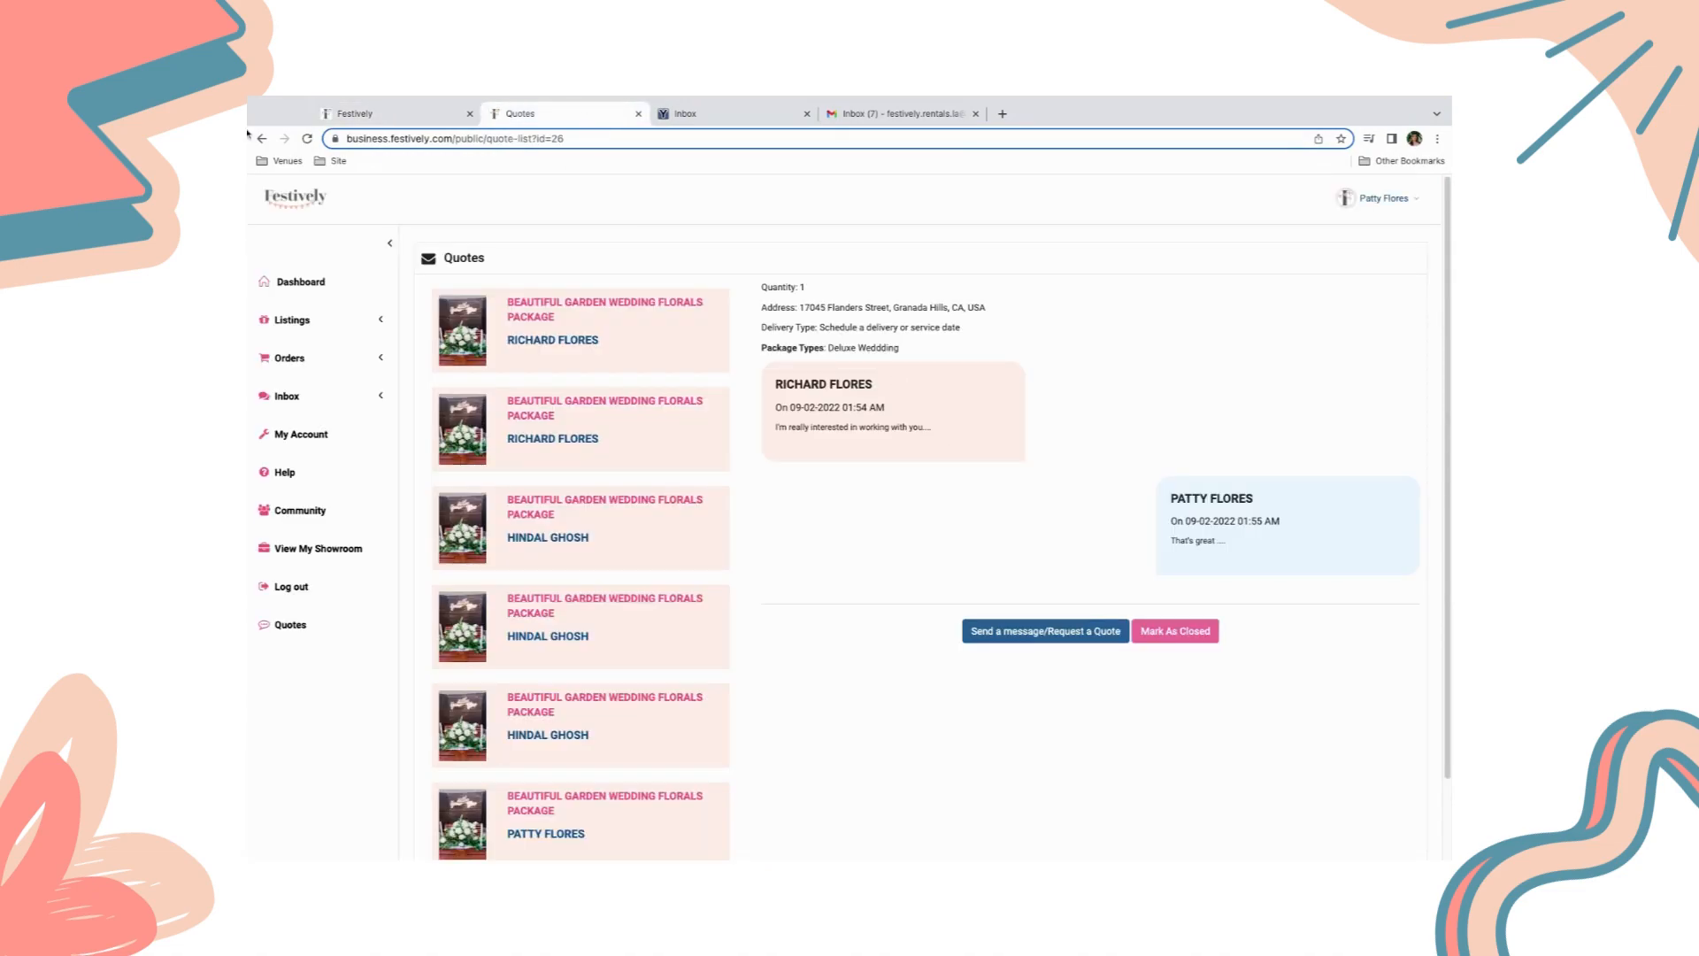
pyautogui.click(307, 138)
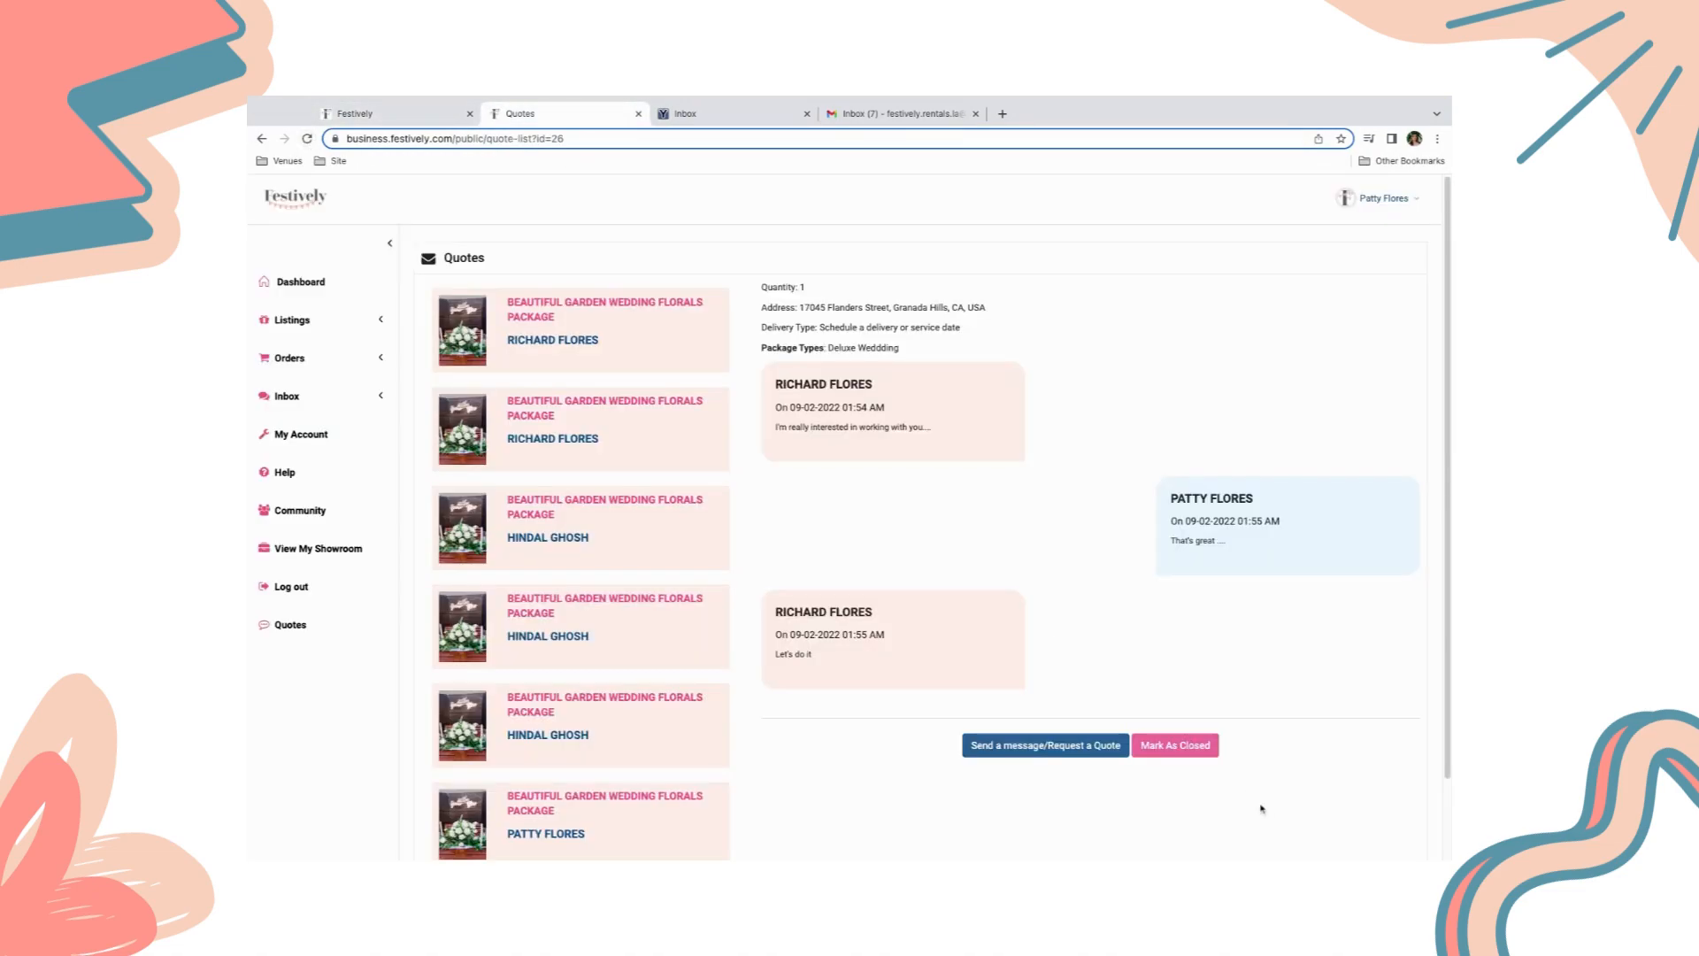
pyautogui.click(1091, 752)
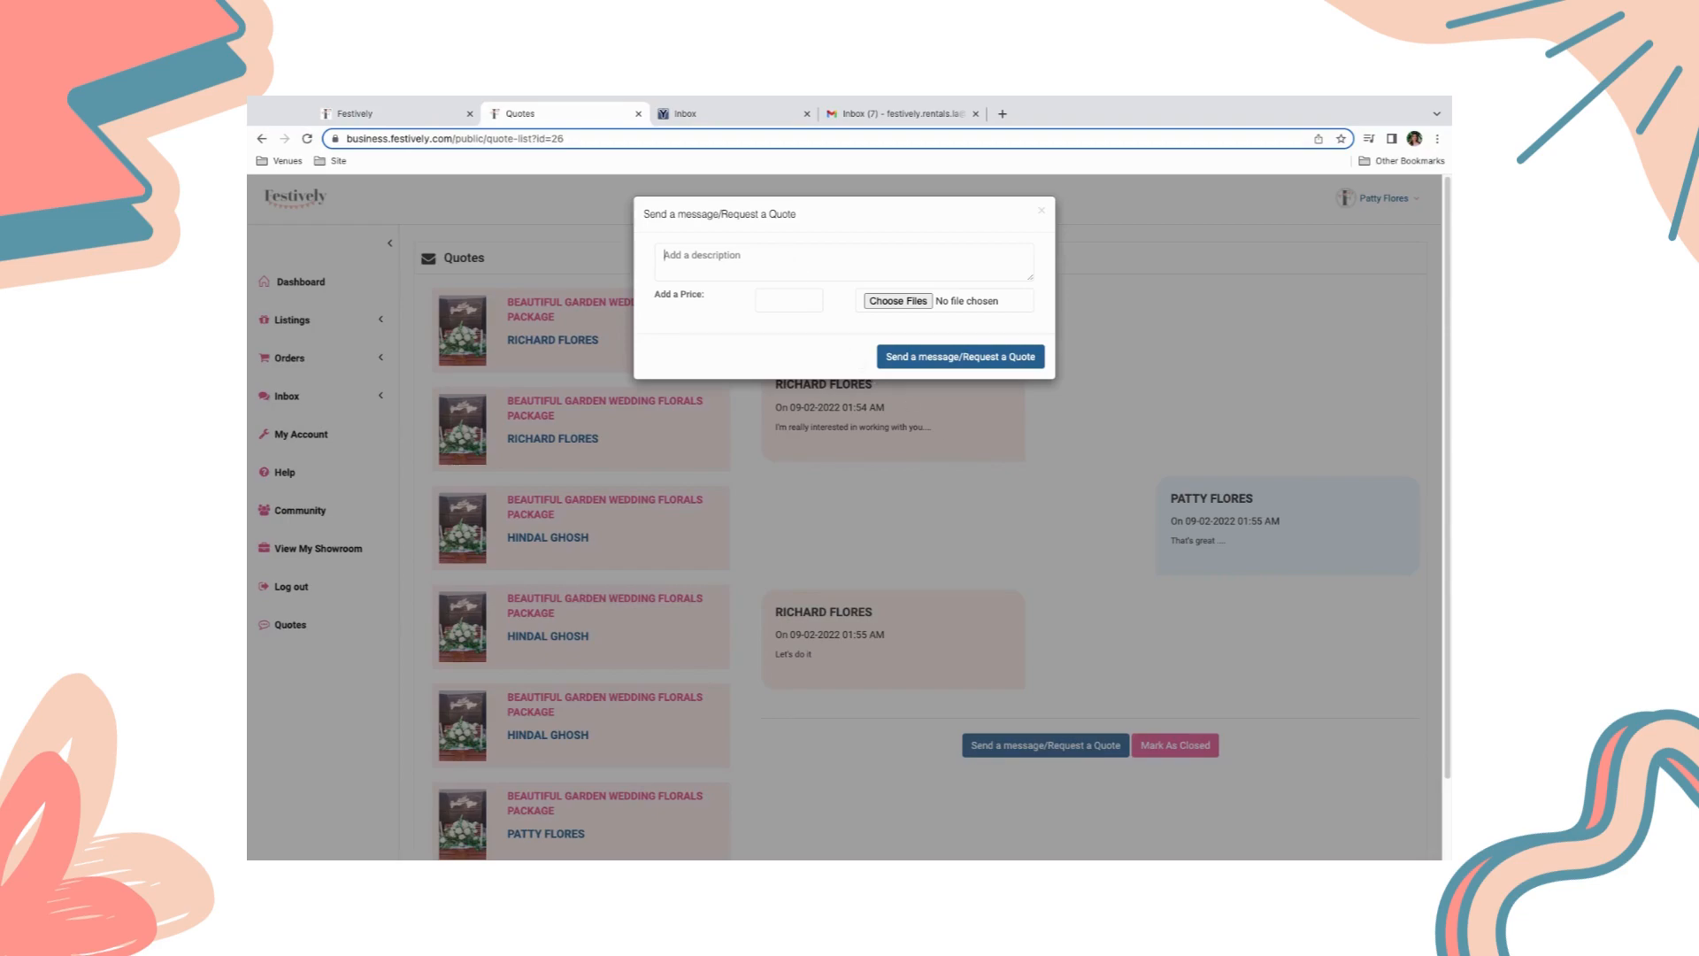
pyautogui.write("We have a deal. I'lPlease pay the floral damount in your cart.")
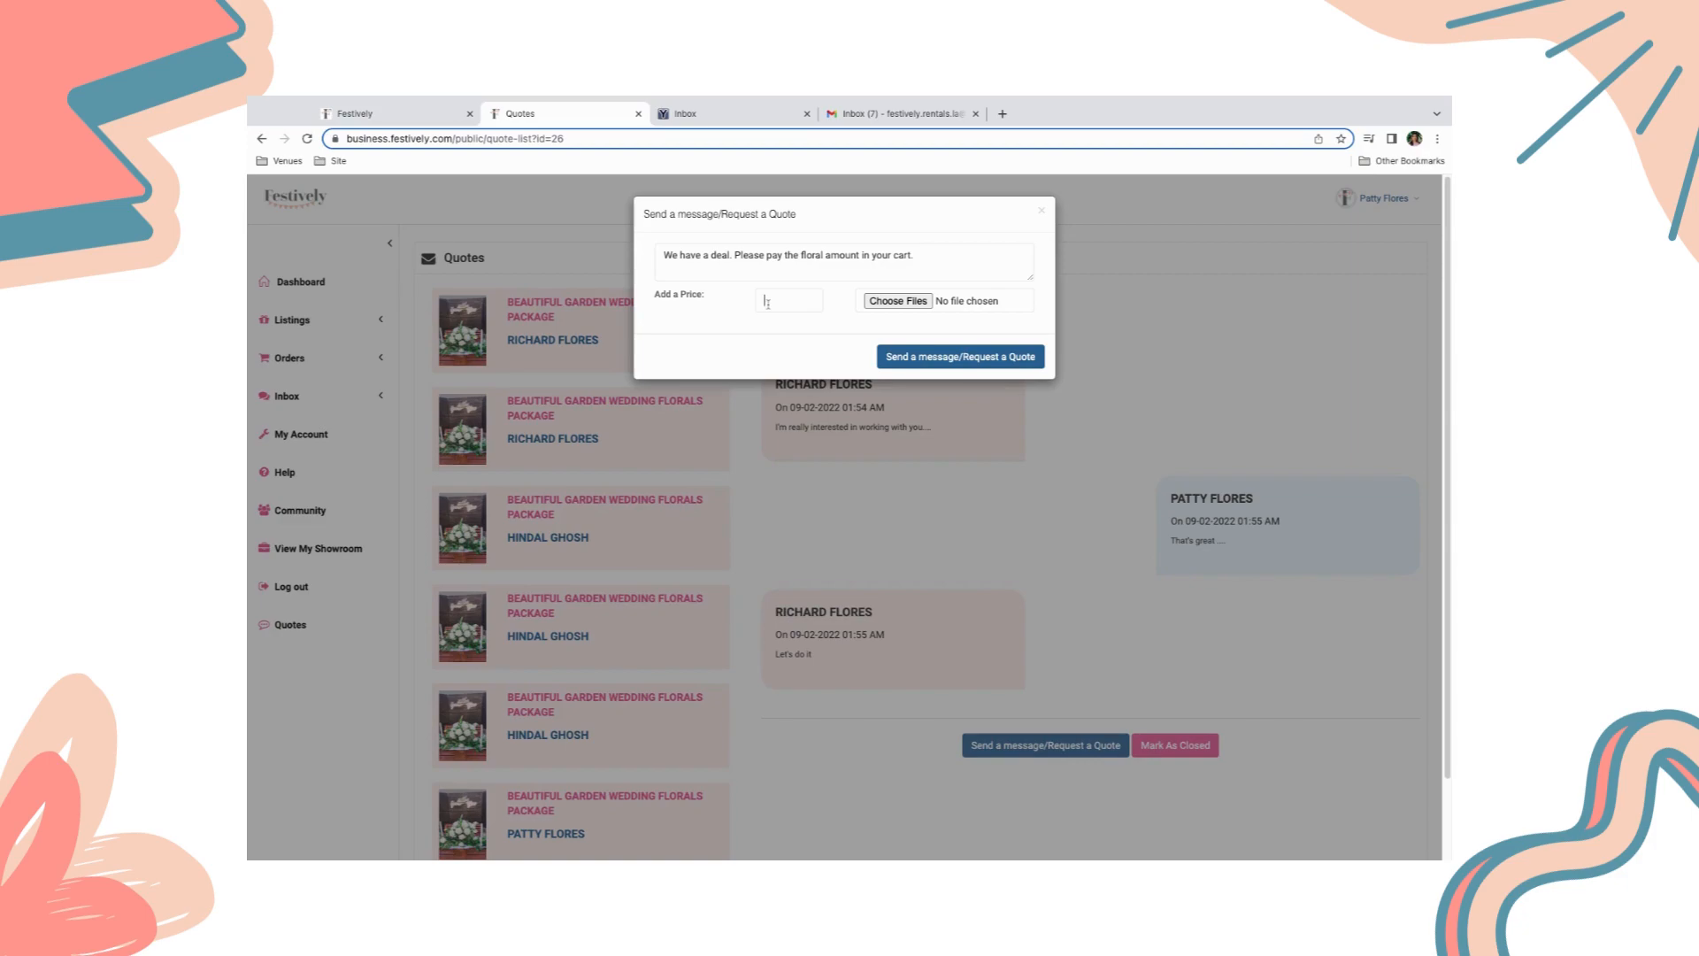
pyautogui.write('4000')
pyautogui.click(918, 358)
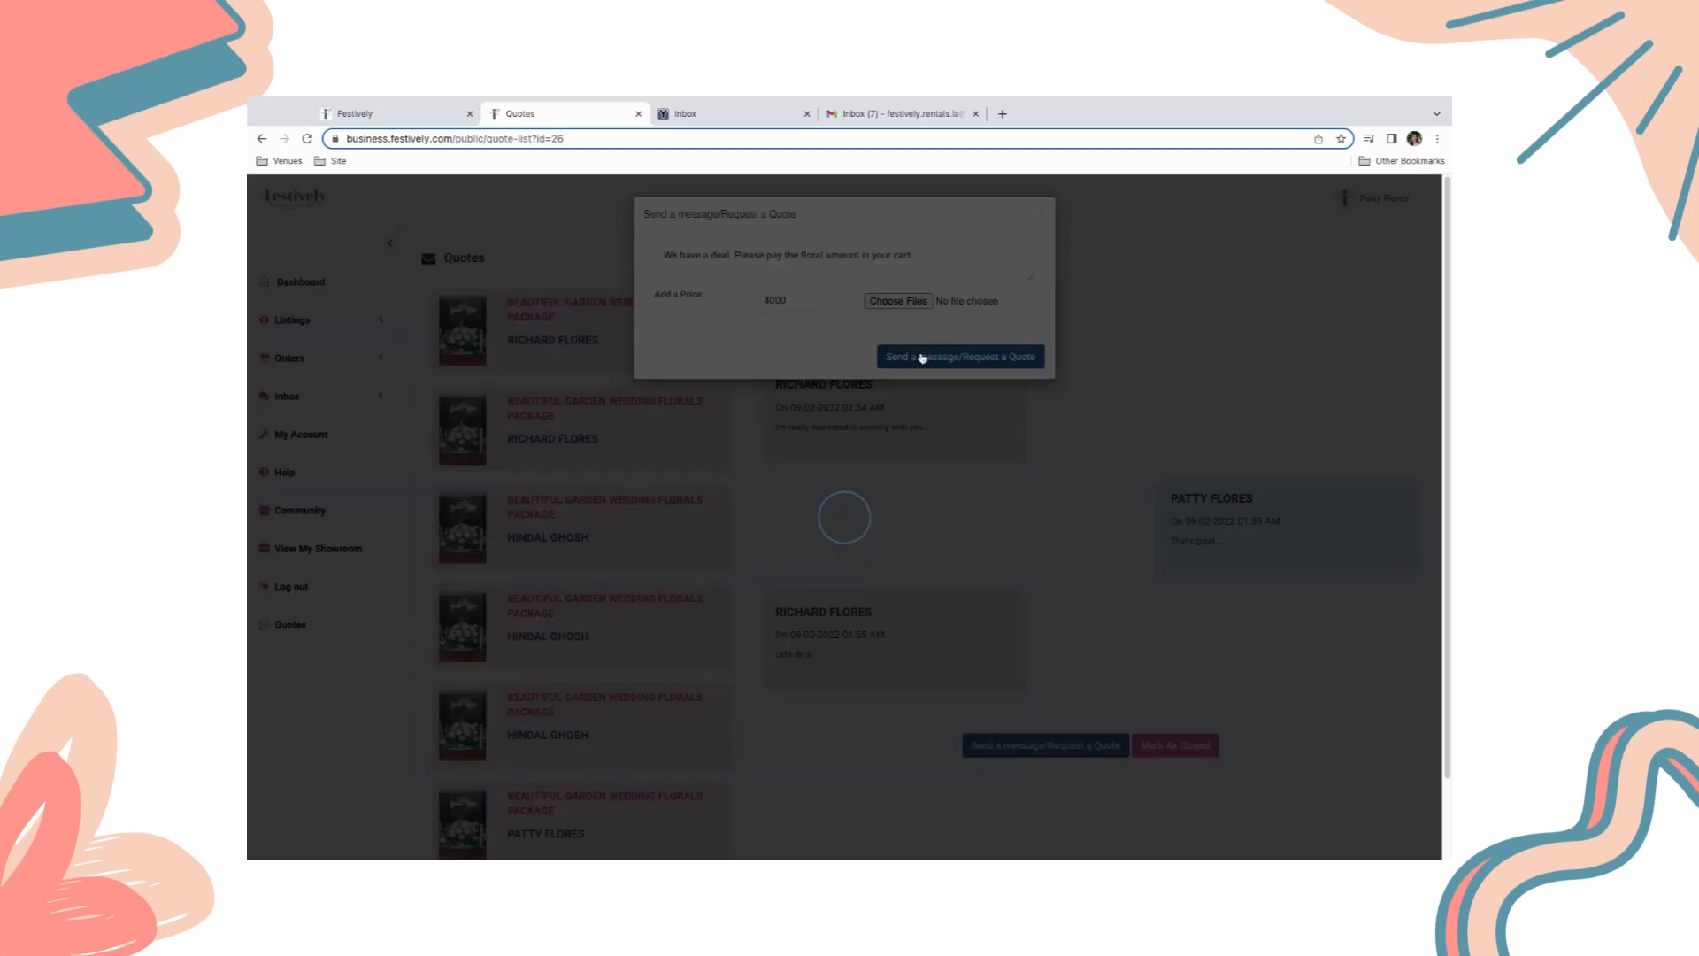
# Mark the florals package quote conversation as closed and accept the irreversible change.
pyautogui.scroll(-2, 952, 383)
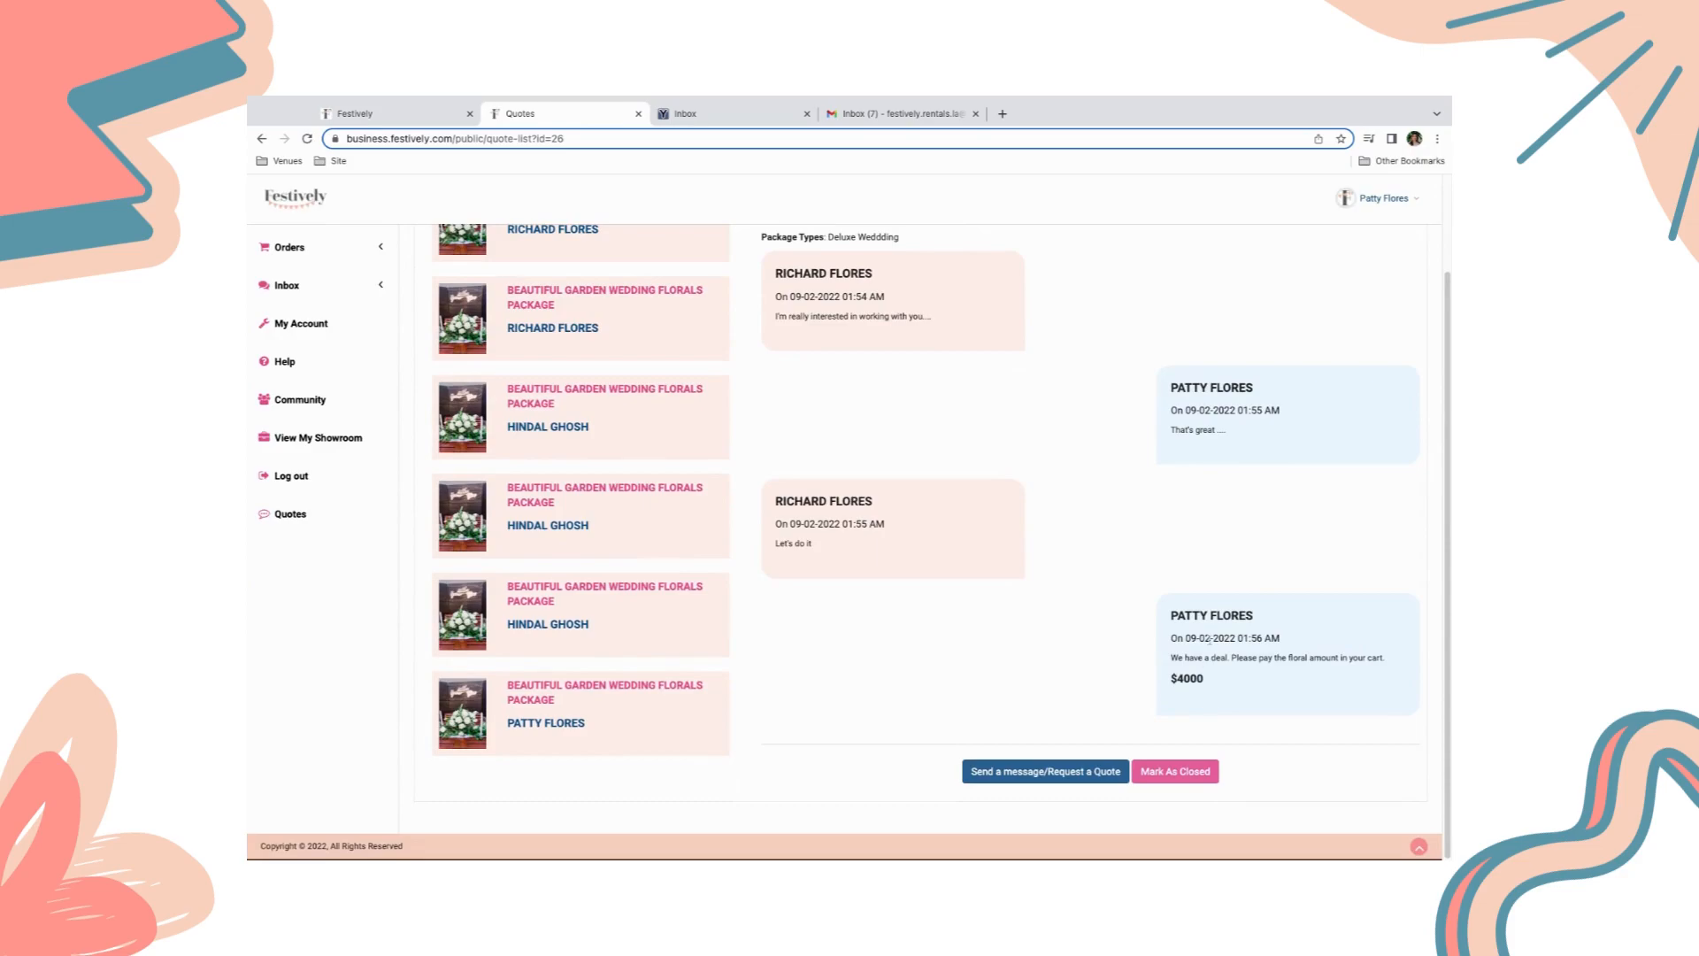
pyautogui.click(1174, 771)
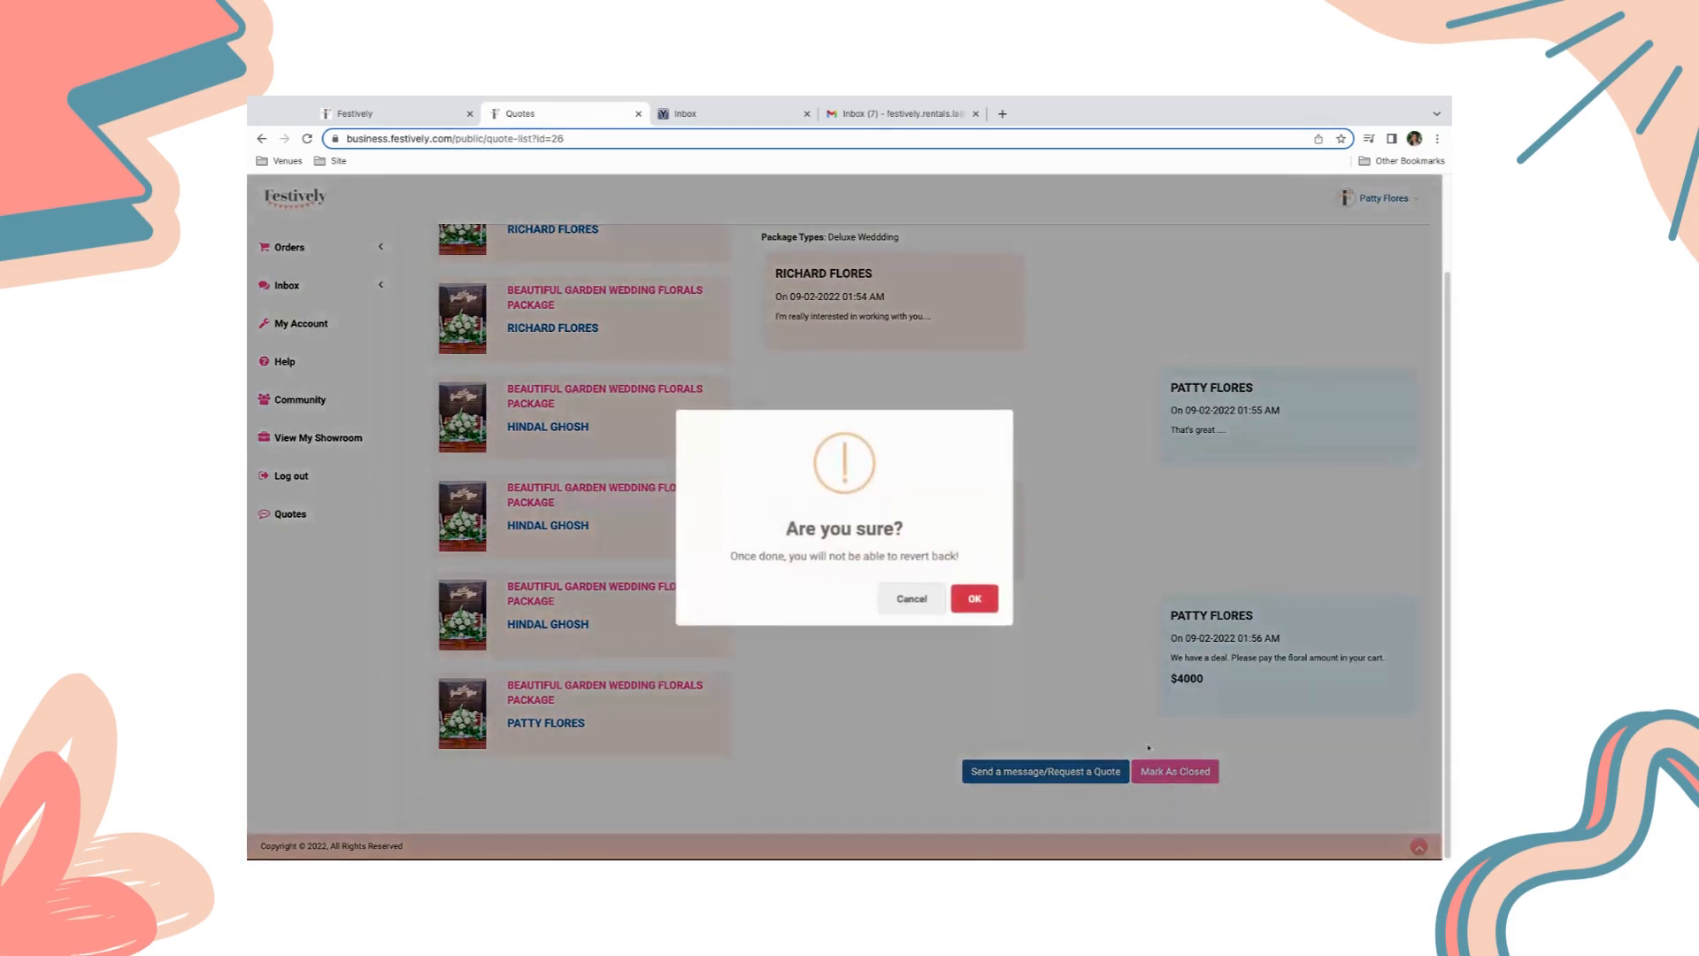
pyautogui.click(975, 601)
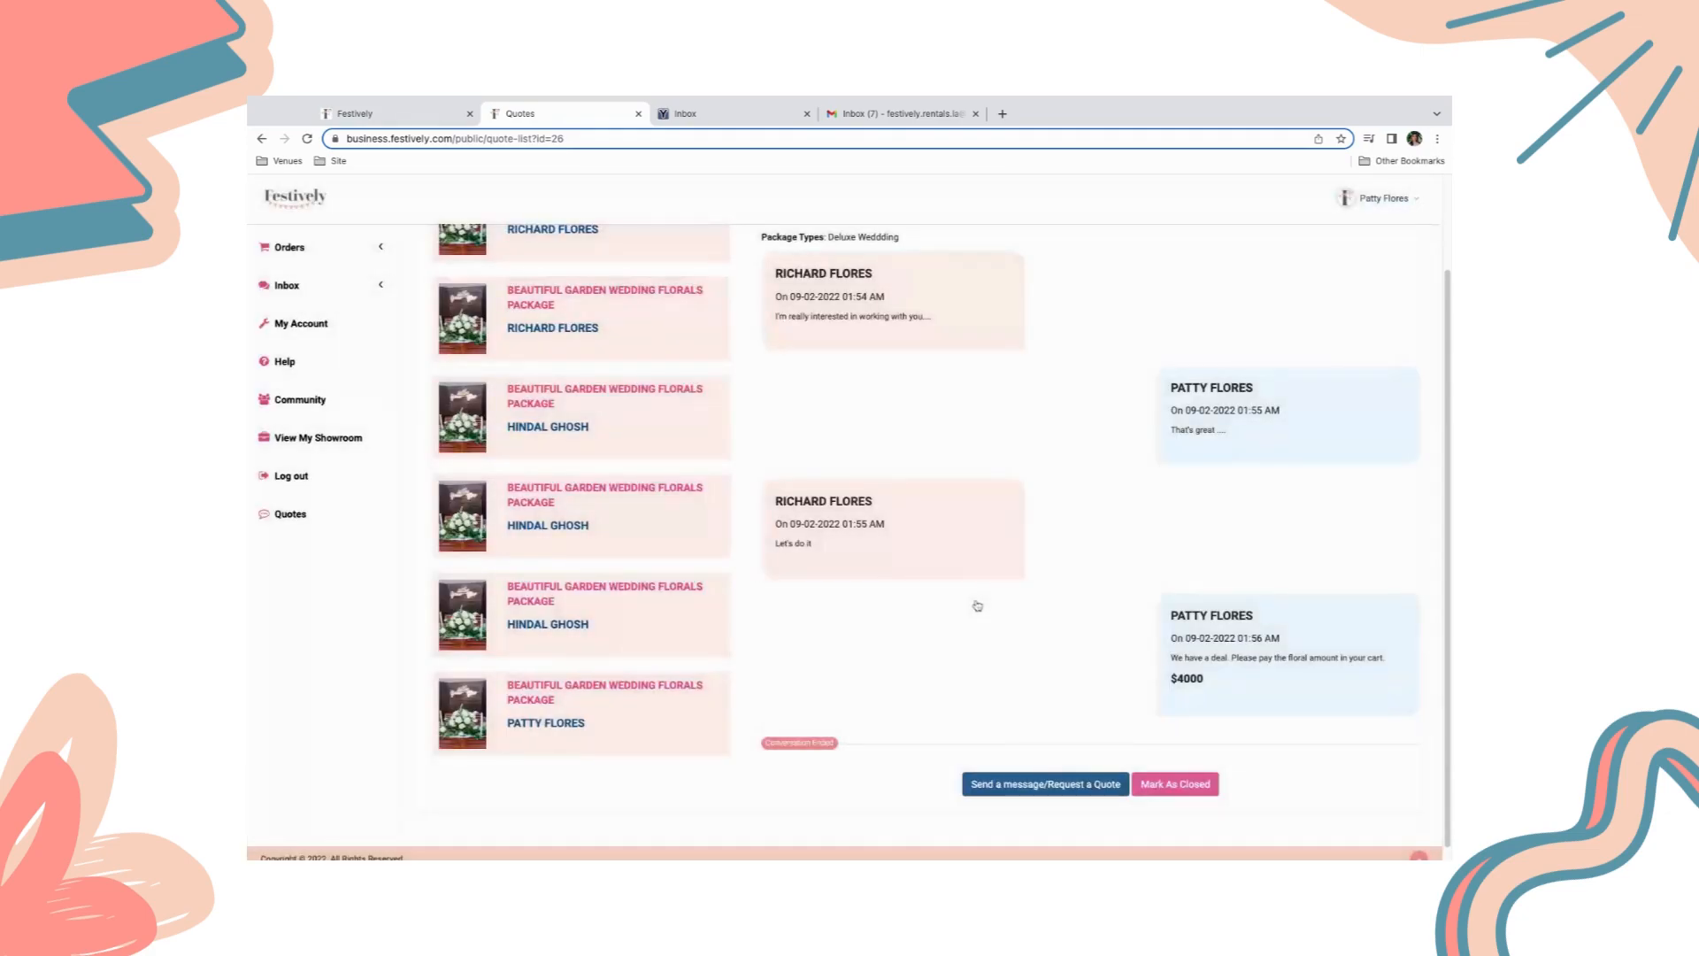
# Return to the customer storefront's home page, reload it, and look at the quoted florals package in the cart.
pyautogui.click(394, 116)
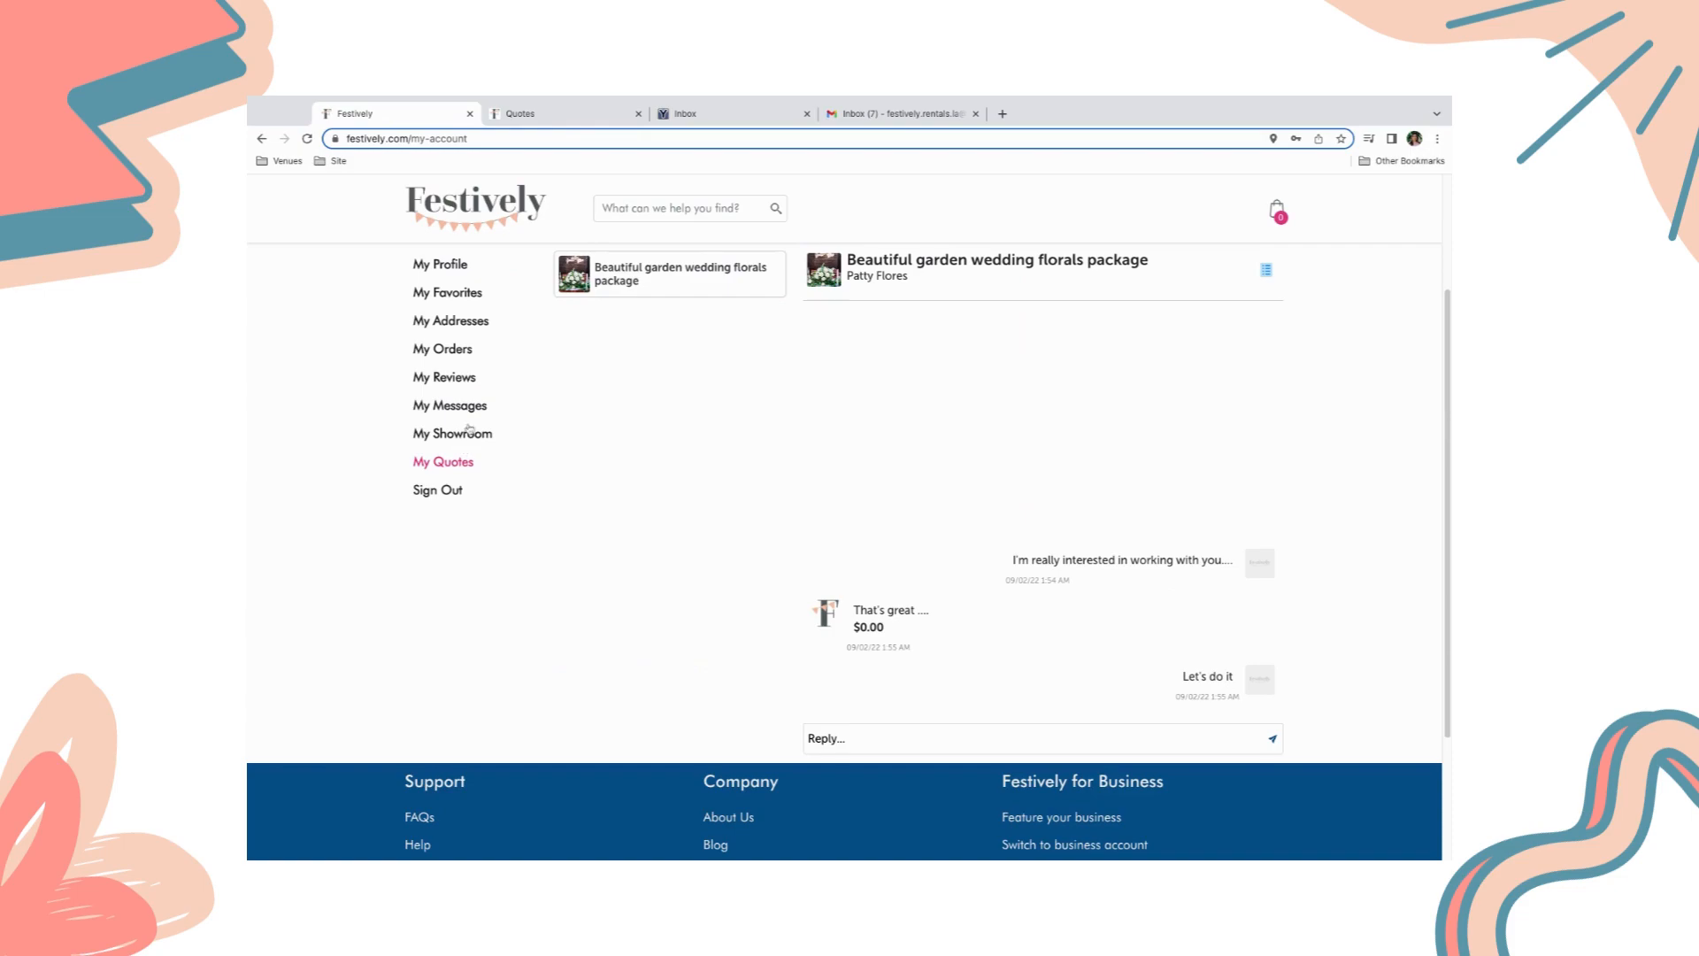
pyautogui.scroll(3, 566, 422)
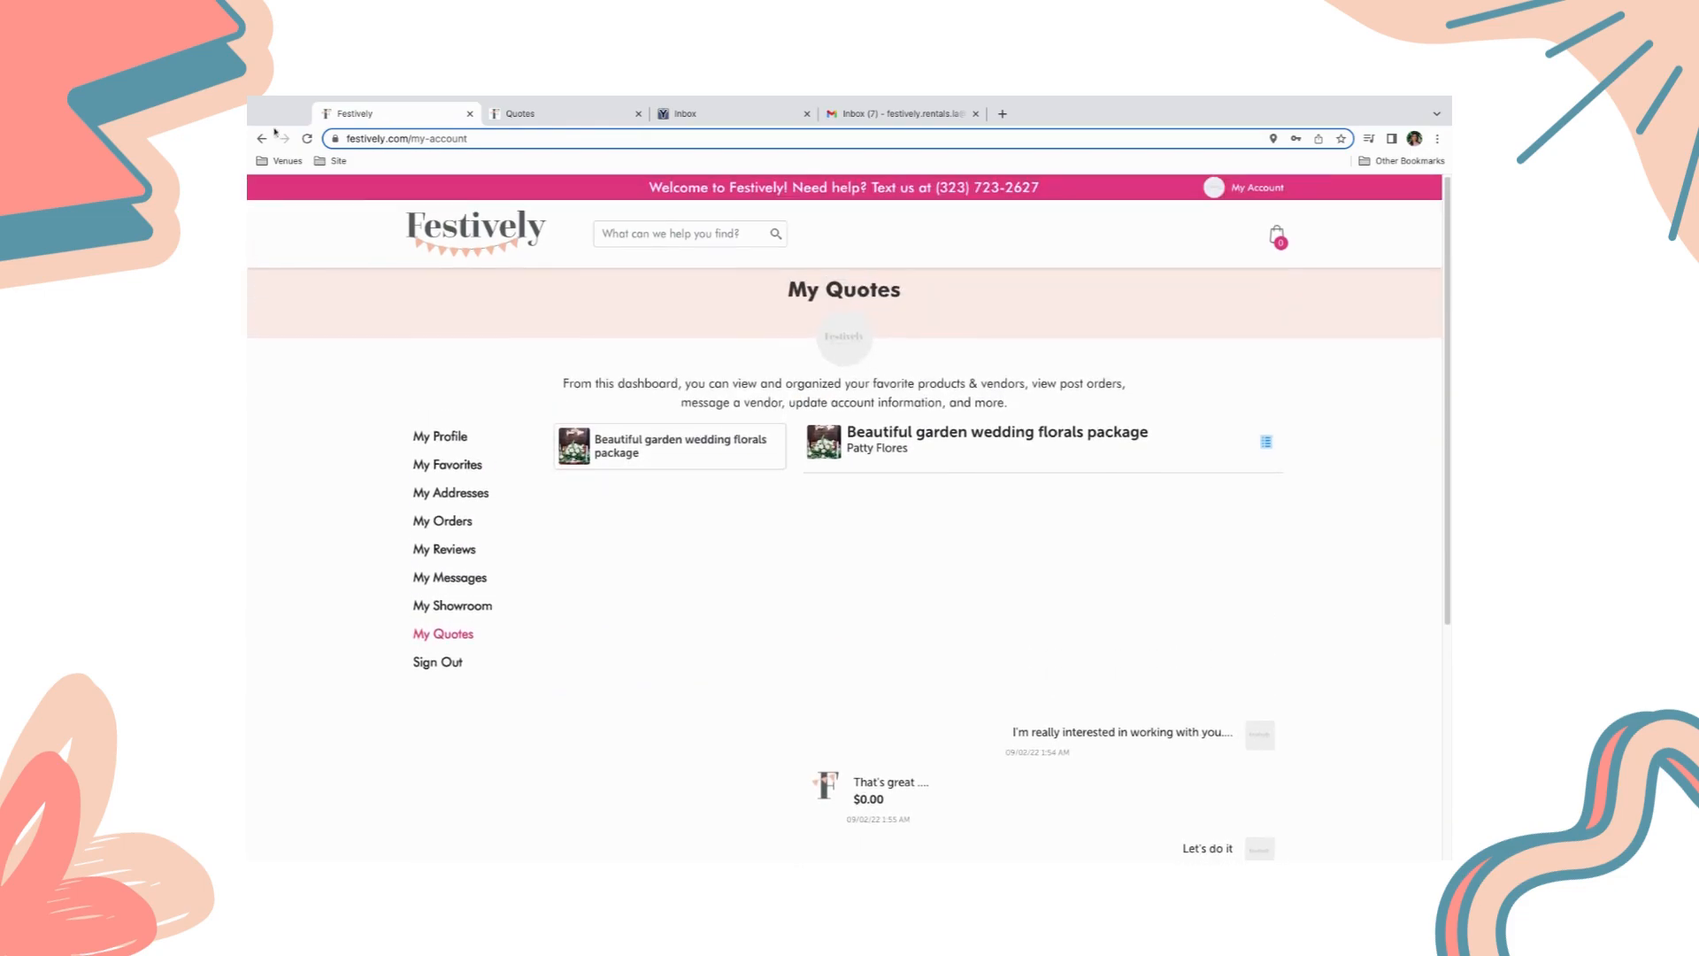
pyautogui.click(485, 231)
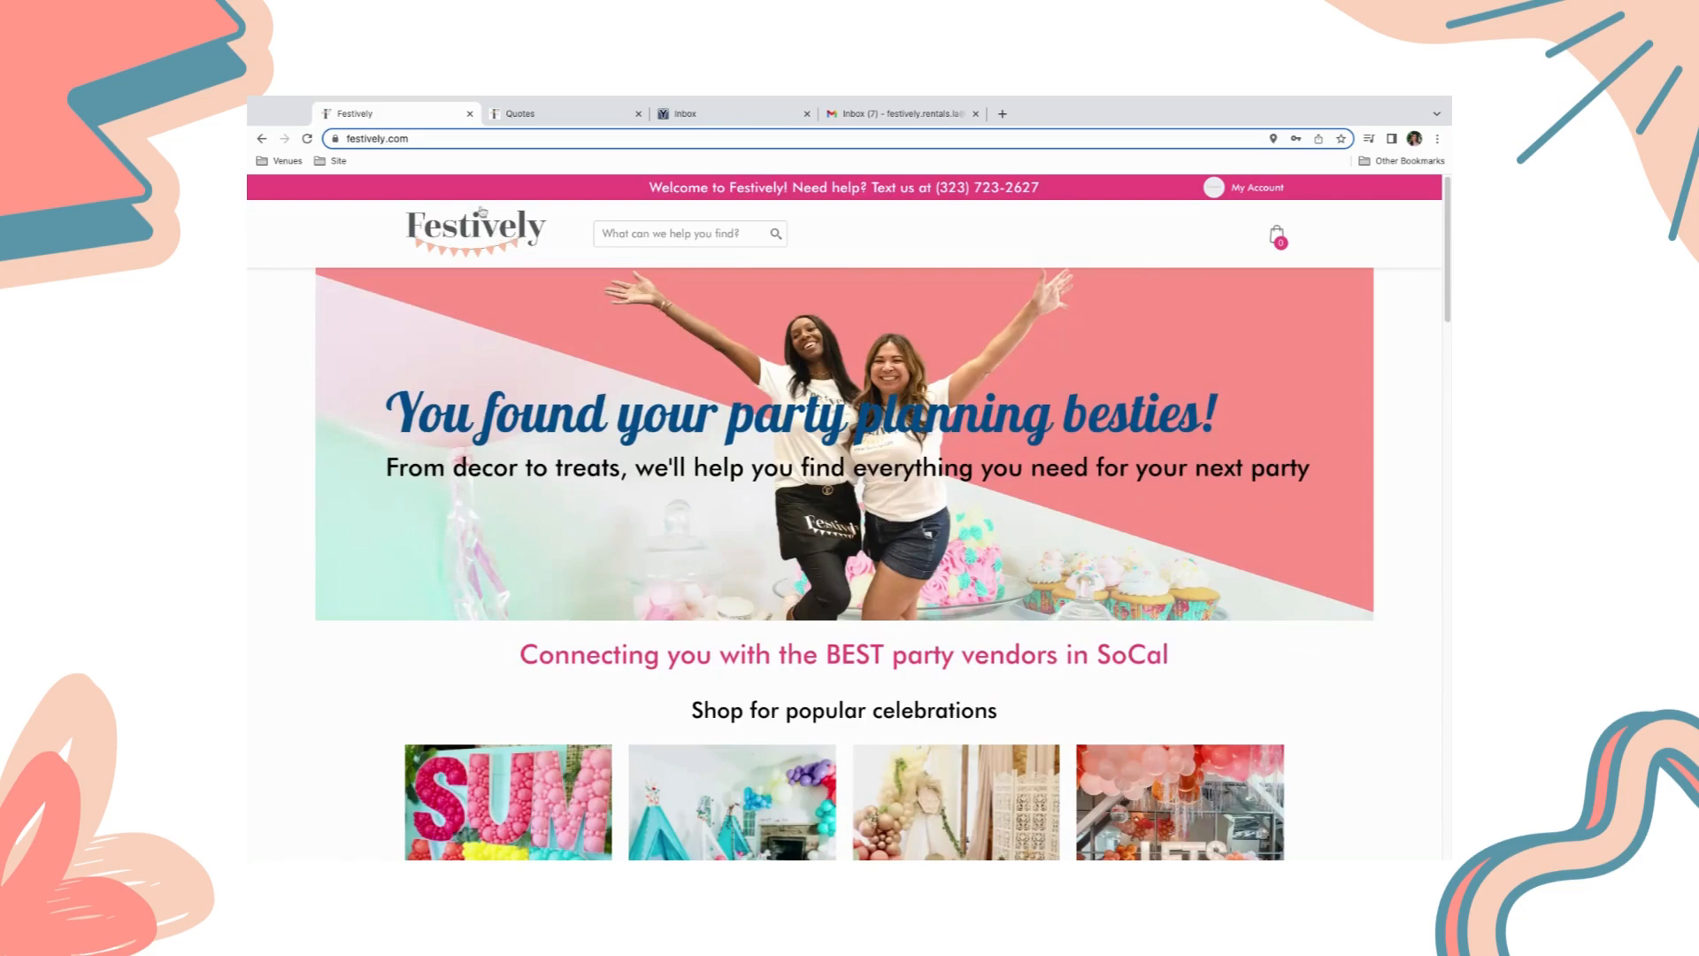
pyautogui.click(307, 139)
pyautogui.click(1277, 235)
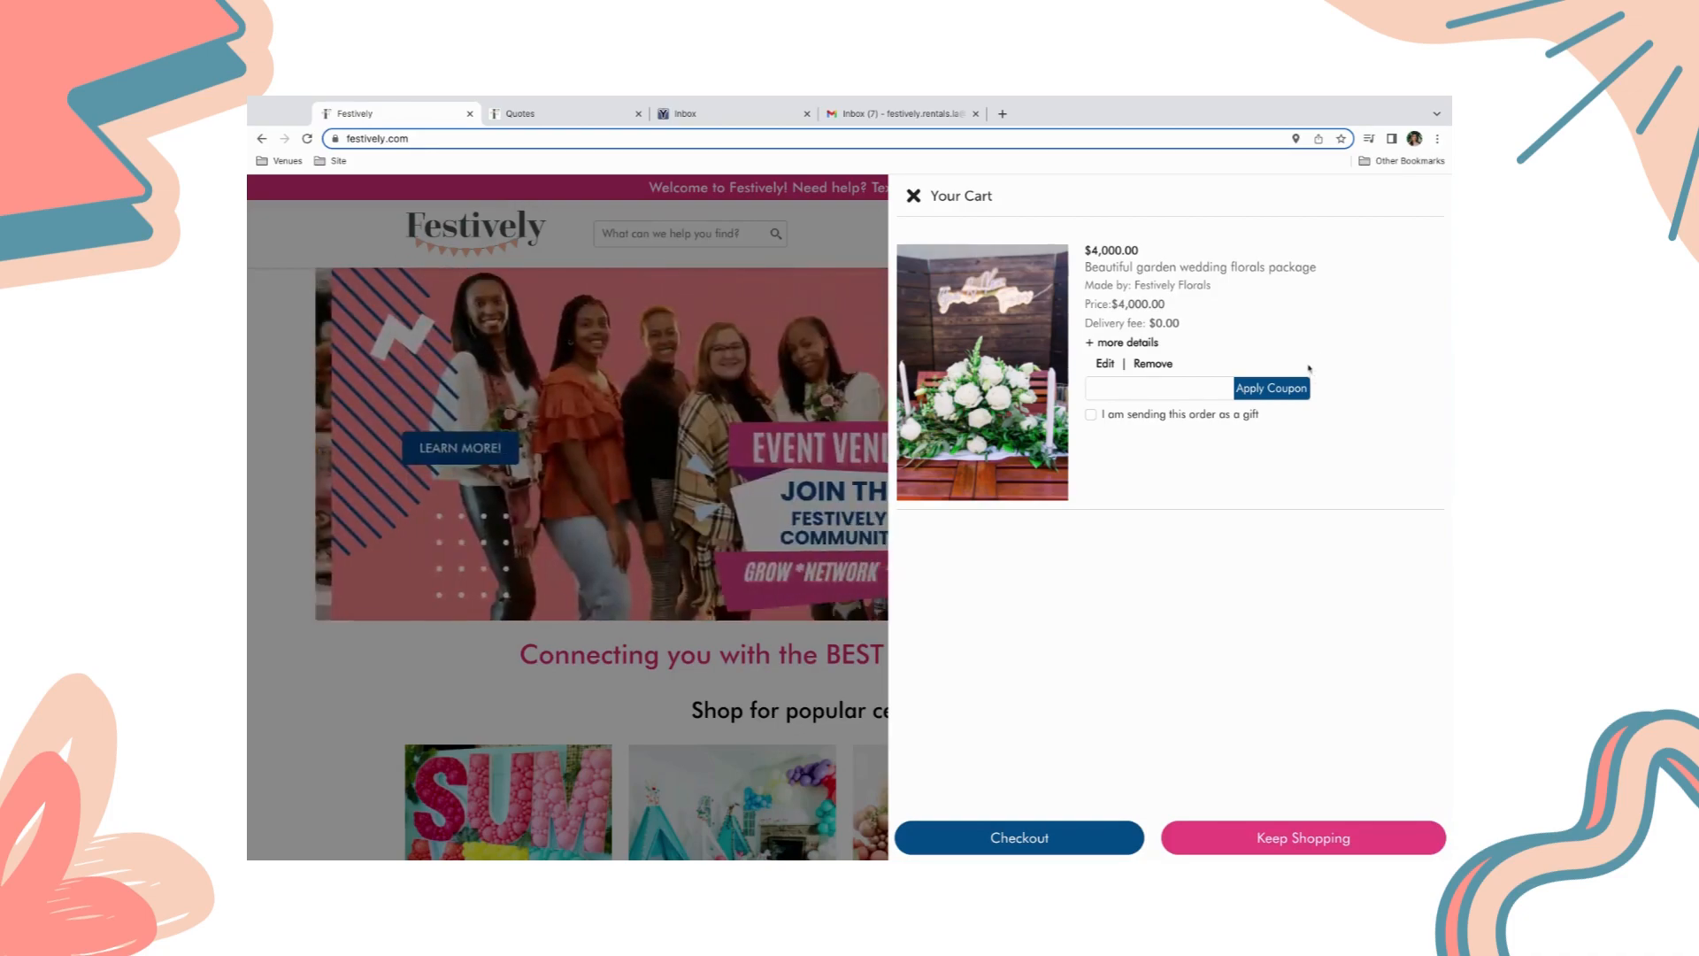
pyautogui.click(914, 196)
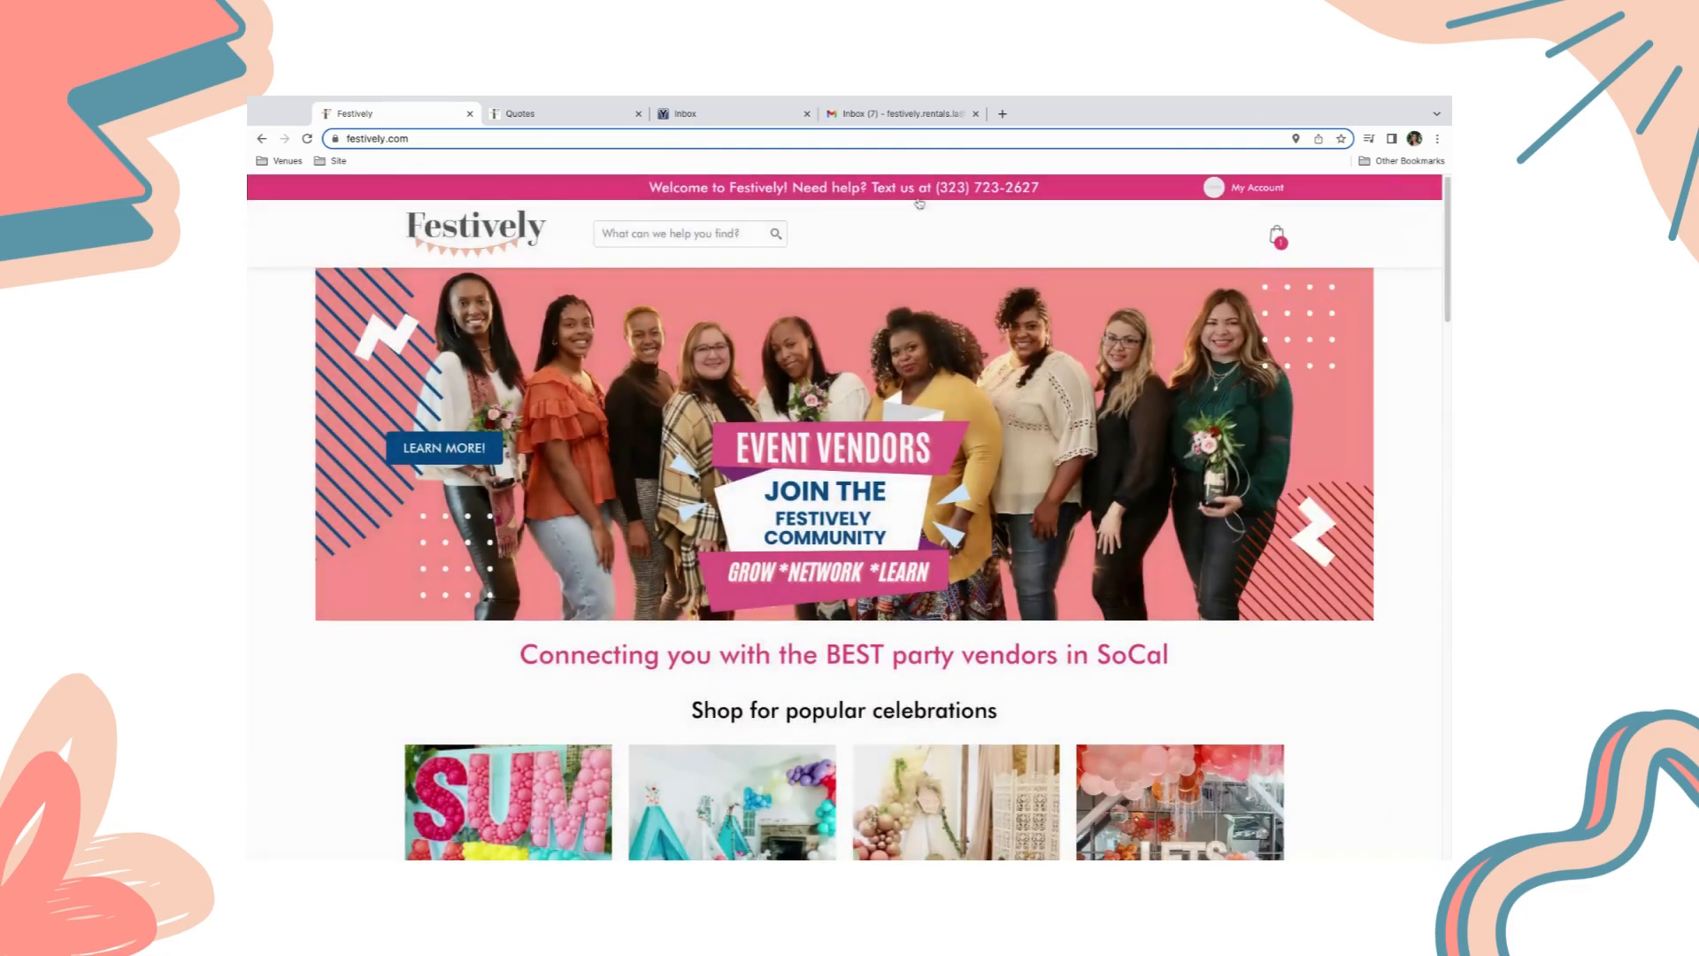